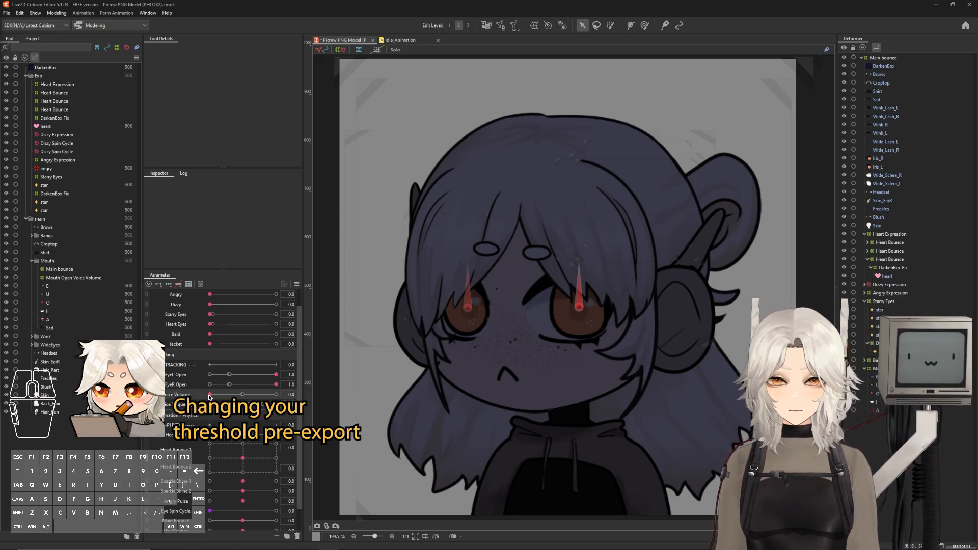
Set the Voice Volume parameter to its 0.5 key and select all objects keyed on that parameter
{"action": "left_click_drag", "start_coordinate": [209, 397], "coordinate": [240, 398]}
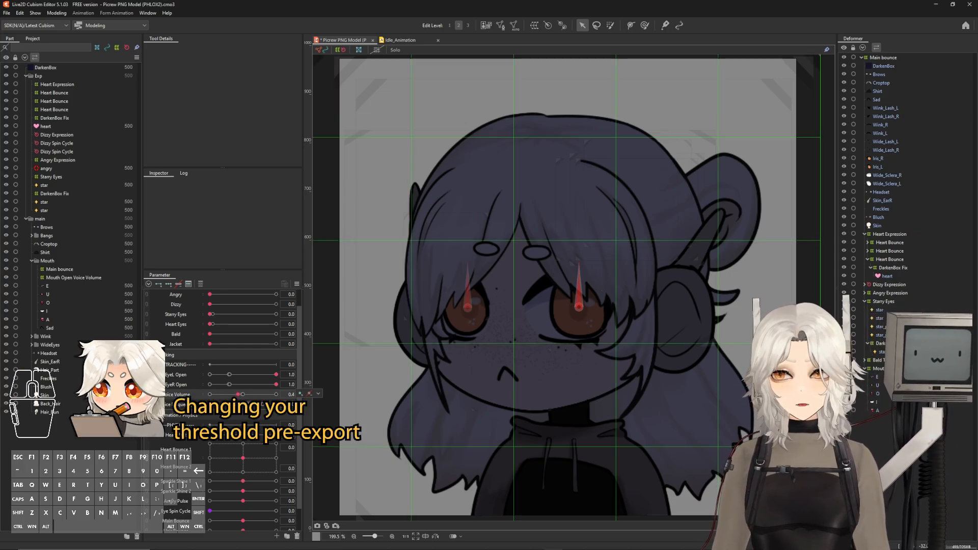
{"action": "left_click", "coordinate": [242, 397]}
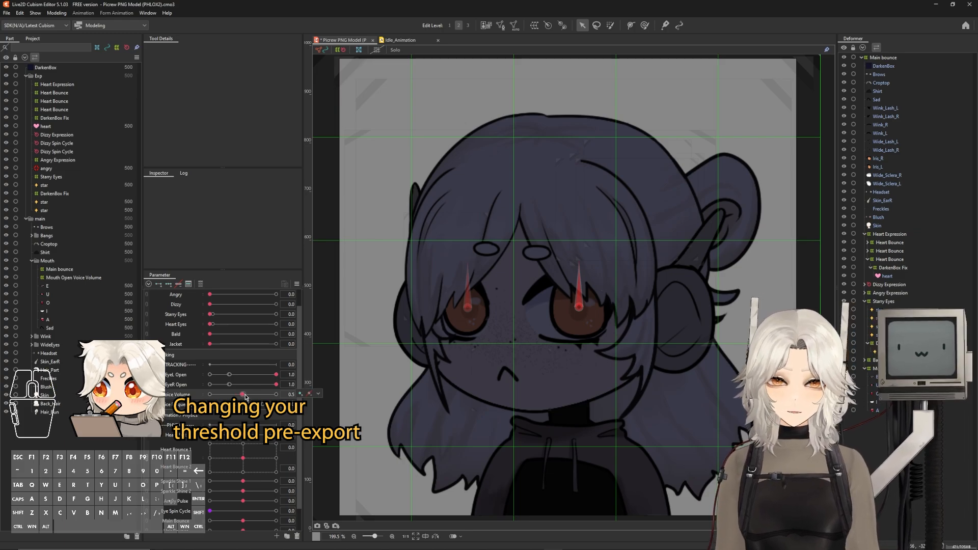
{"action": "right_click", "coordinate": [242, 397]}
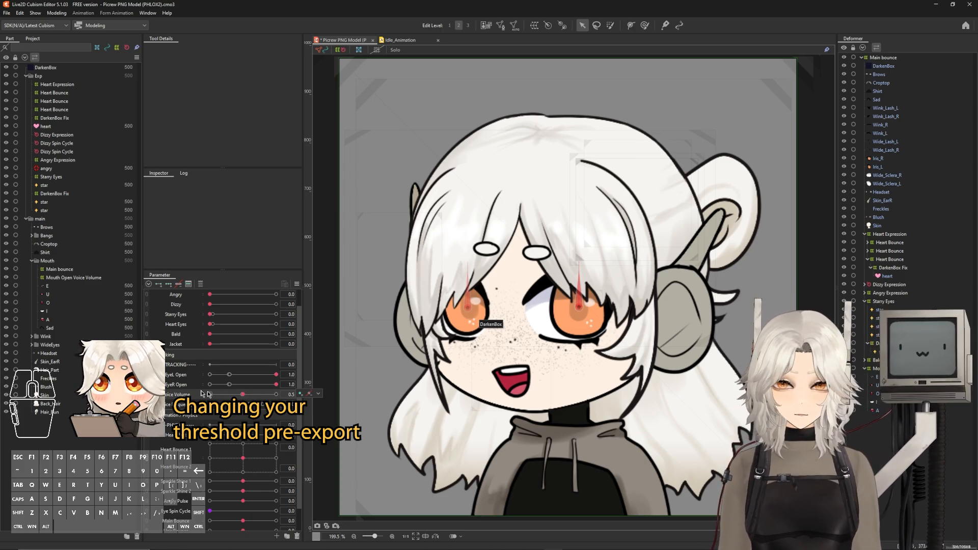
{"action": "left_click", "coordinate": [318, 394]}
{"action": "left_click", "coordinate": [244, 397]}
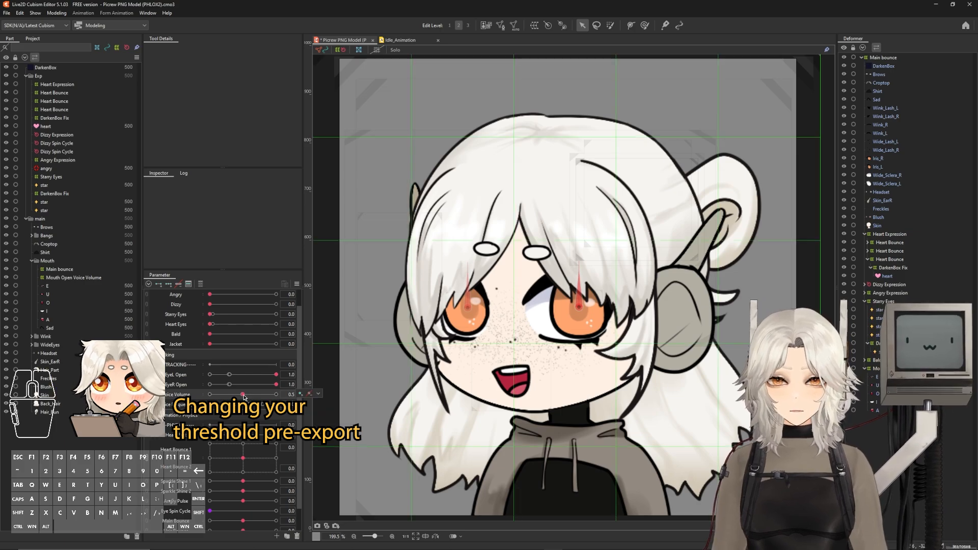
{"action": "left_click", "coordinate": [318, 394]}
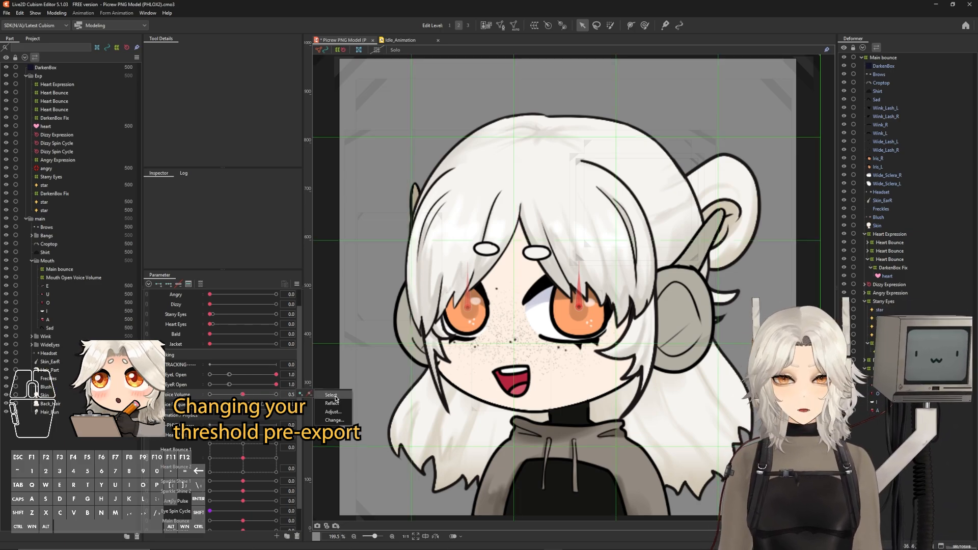
{"action": "left_click", "coordinate": [331, 396]}
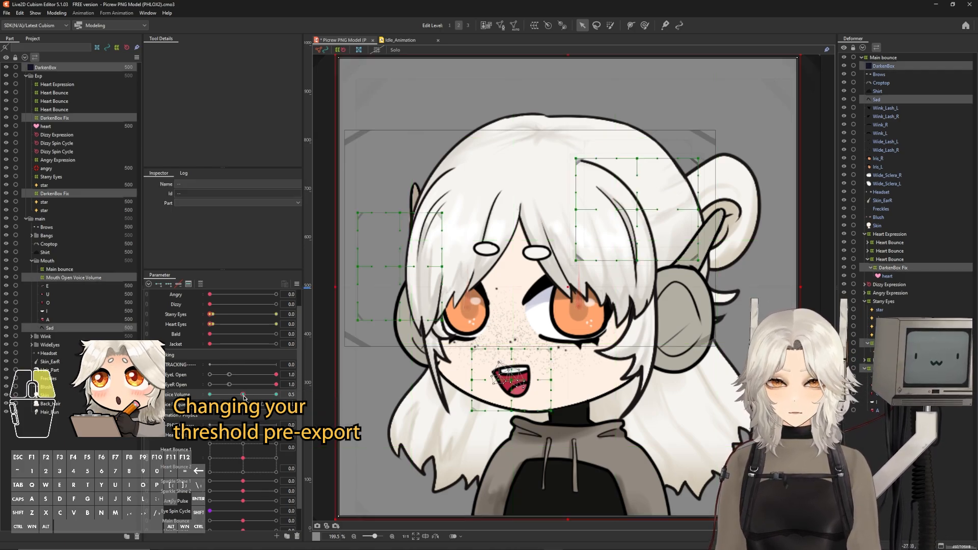
Adjust the Voice Volume key values so the 0.49 key becomes 0.01 and the 0.5 key becomes 0.02
{"action": "left_click", "coordinate": [318, 393]}
{"action": "left_click", "coordinate": [331, 416]}
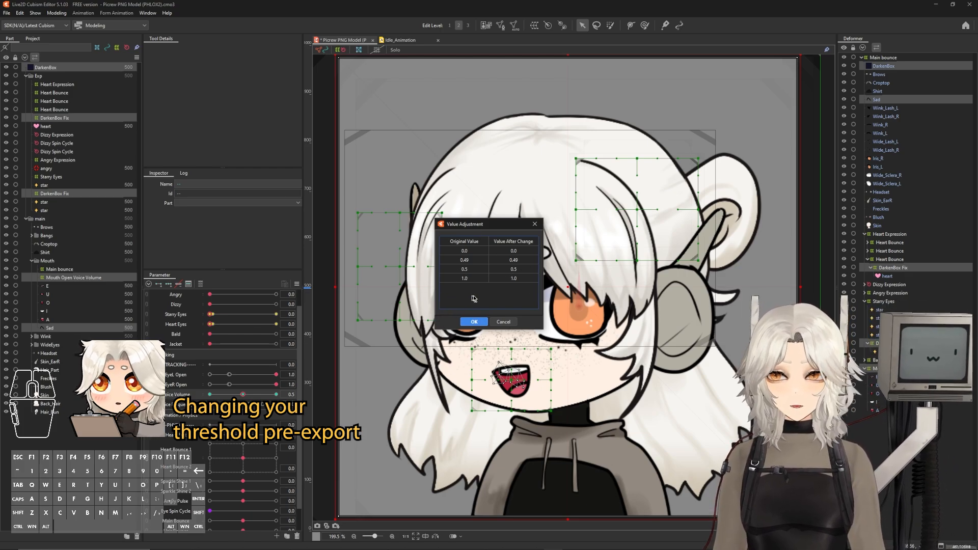
{"action": "double_click", "coordinate": [512, 261]}
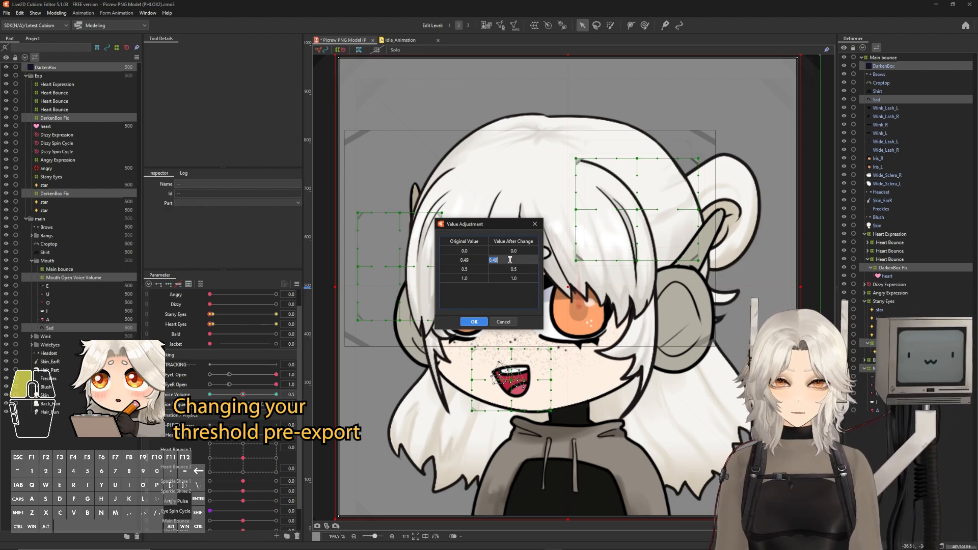
{"action": "type", "text": ".01"}
{"action": "key", "text": "Return"}
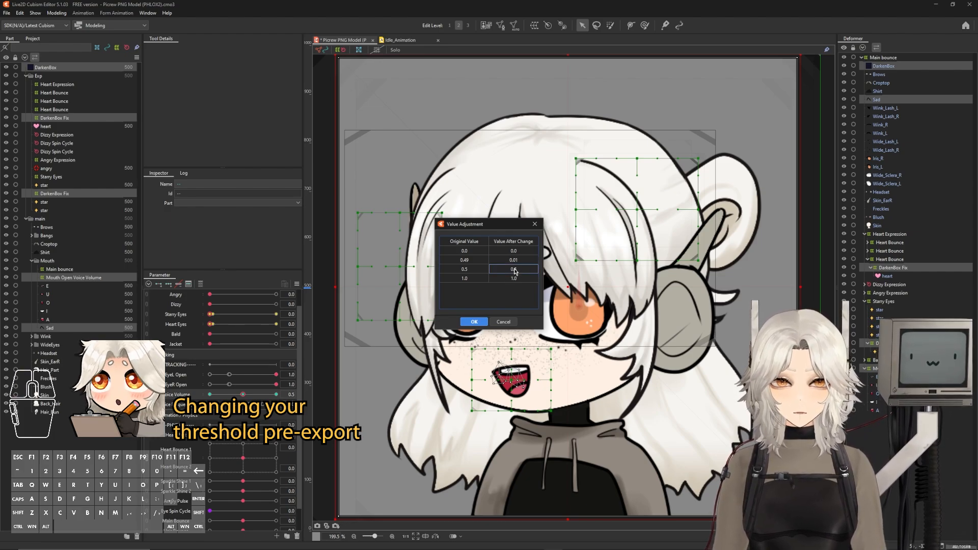
{"action": "double_click", "coordinate": [515, 269]}
{"action": "type", "text": ".02"}
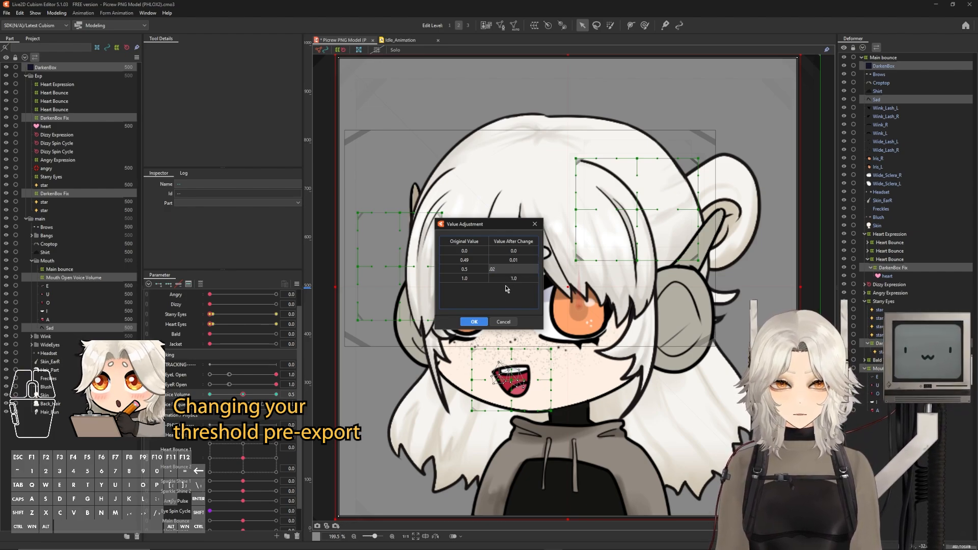
{"action": "key", "text": "Return"}
{"action": "left_click", "coordinate": [474, 321]}
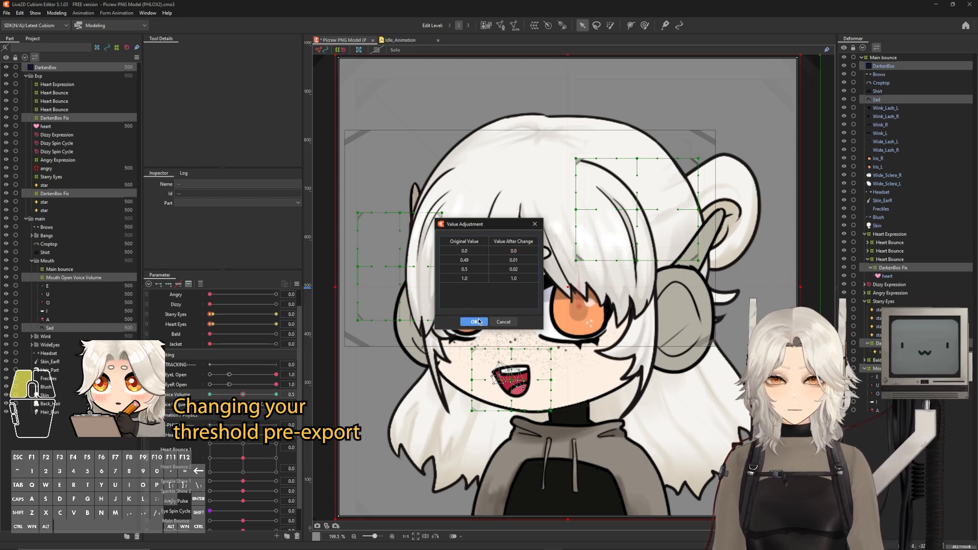
Test the Voice Volume parameter at its minimum and undo the change
{"action": "left_click", "coordinate": [211, 395]}
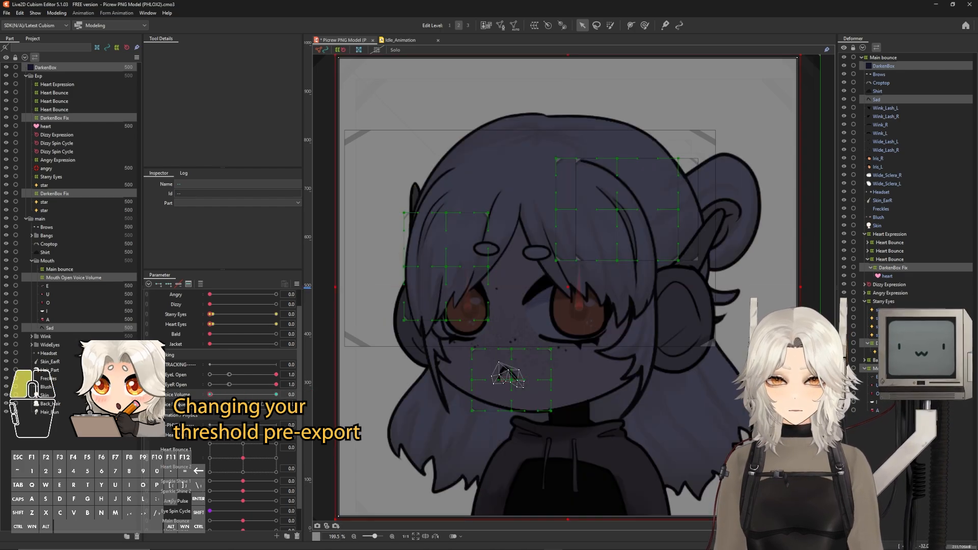
{"action": "key", "text": "ctrl+z"}
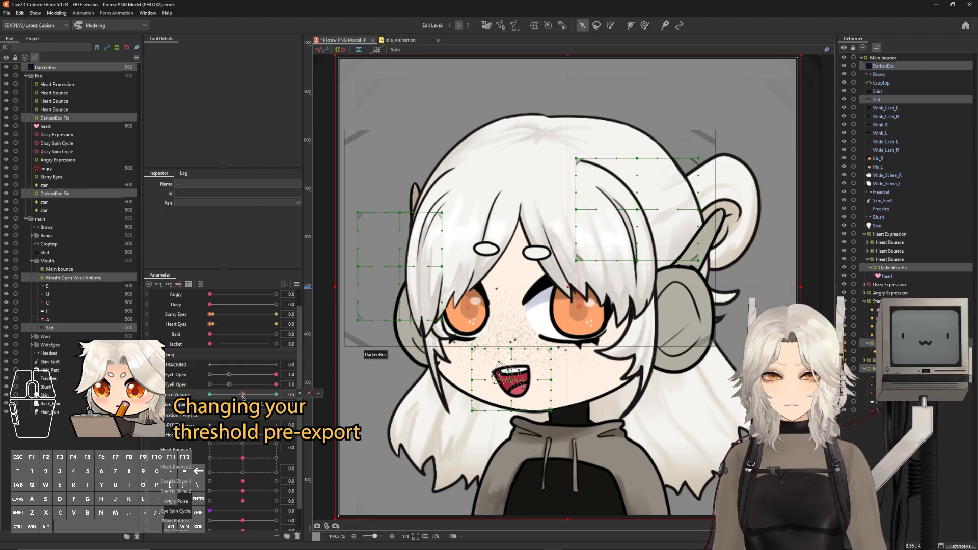
{"action": "right_click", "coordinate": [210, 395]}
{"action": "right_click", "coordinate": [244, 395]}
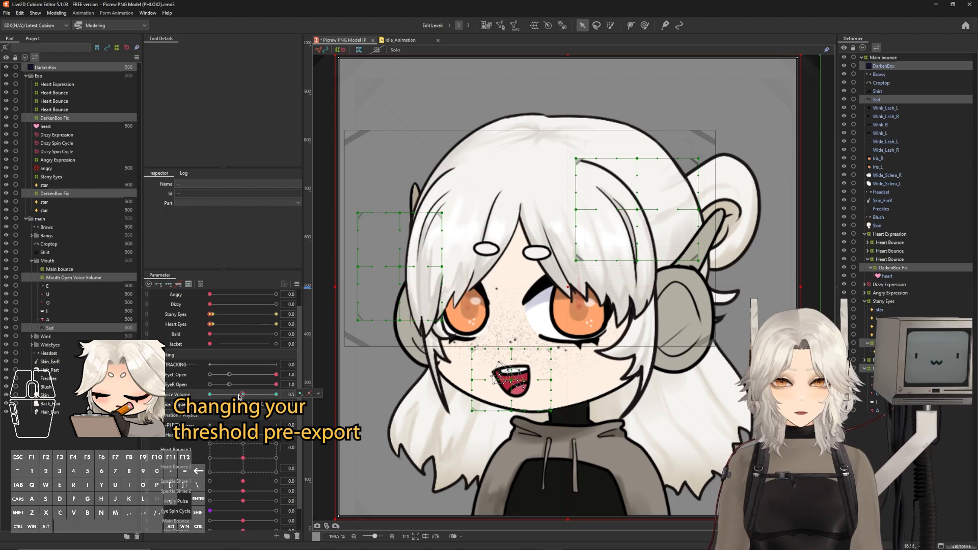
{"action": "right_click", "coordinate": [210, 395]}
{"action": "right_click", "coordinate": [244, 395]}
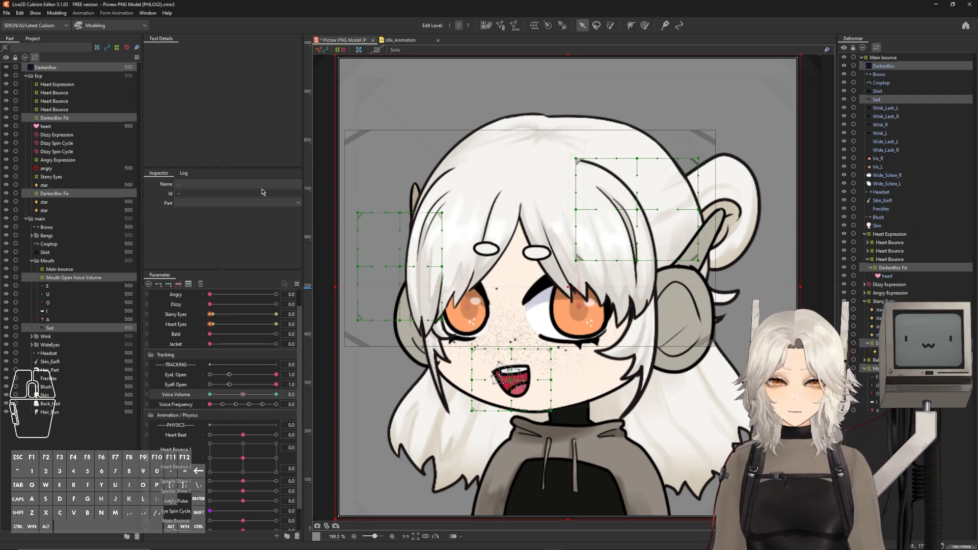
Open the texture atlas editor, select all placed meshes and remove them from the atlas
{"action": "key", "text": "ctrl"}
{"action": "key", "text": "ctrl+t"}
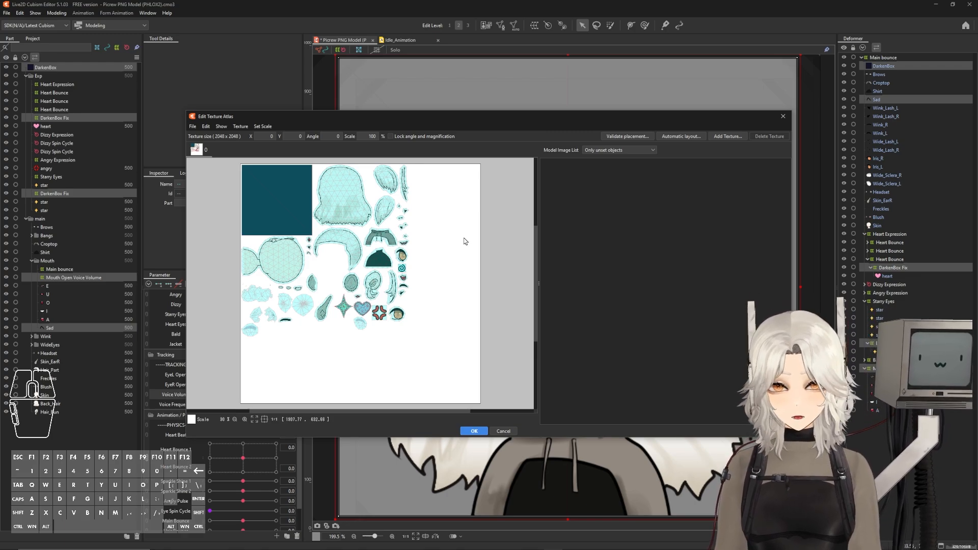
{"action": "left_click_drag", "start_coordinate": [433, 346], "coordinate": [224, 151]}
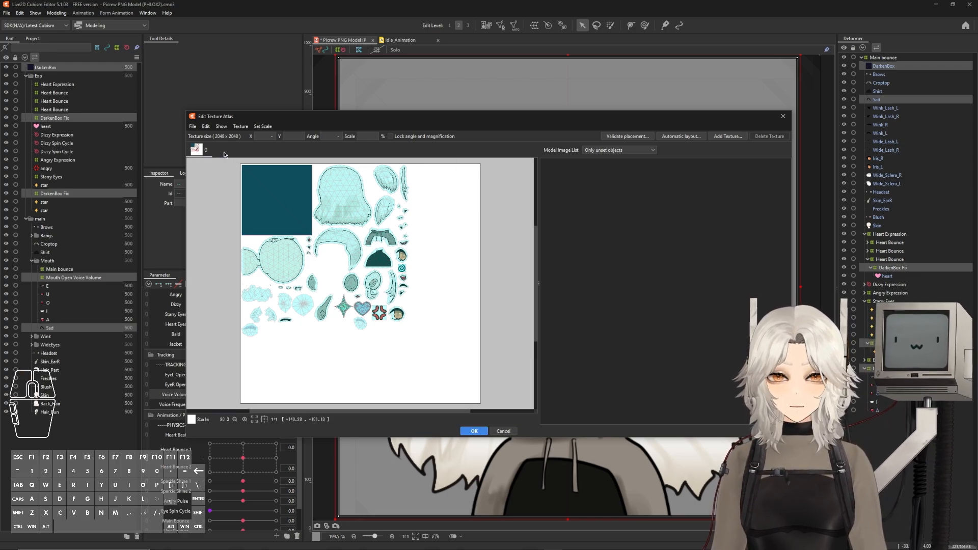
{"action": "left_click", "coordinate": [205, 187]}
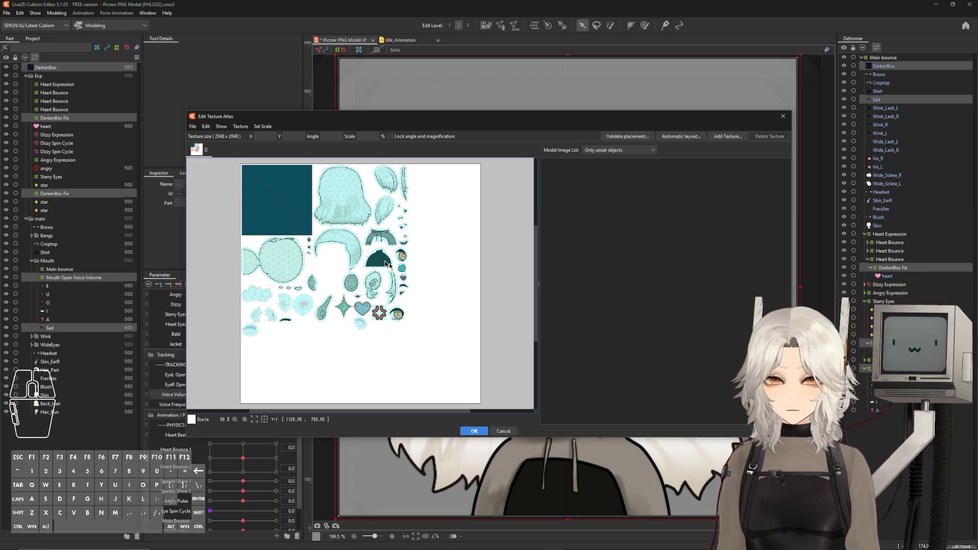
{"action": "left_click", "coordinate": [453, 358]}
{"action": "left_click_drag", "start_coordinate": [453, 358], "coordinate": [237, 152]}
{"action": "left_click", "coordinate": [463, 308]}
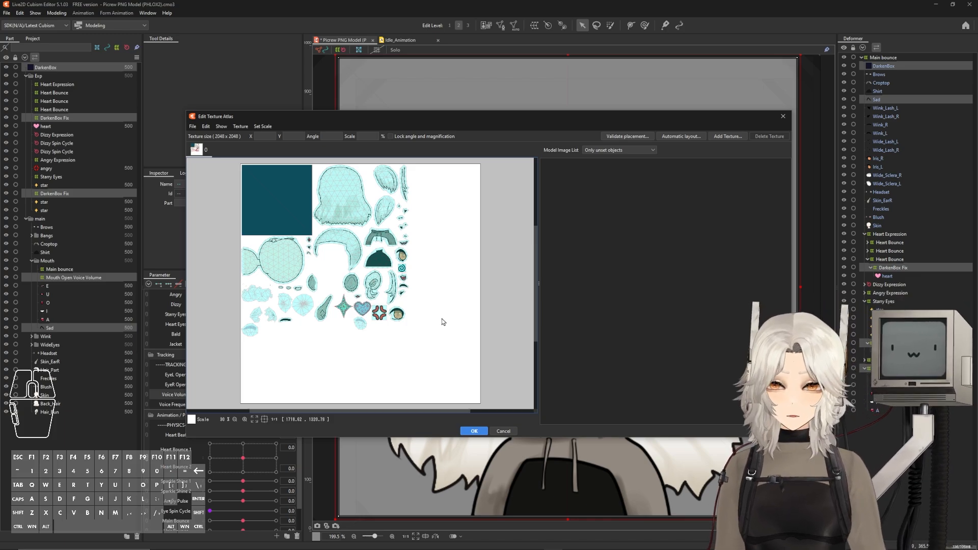
{"action": "left_click_drag", "start_coordinate": [442, 319], "coordinate": [465, 309]}
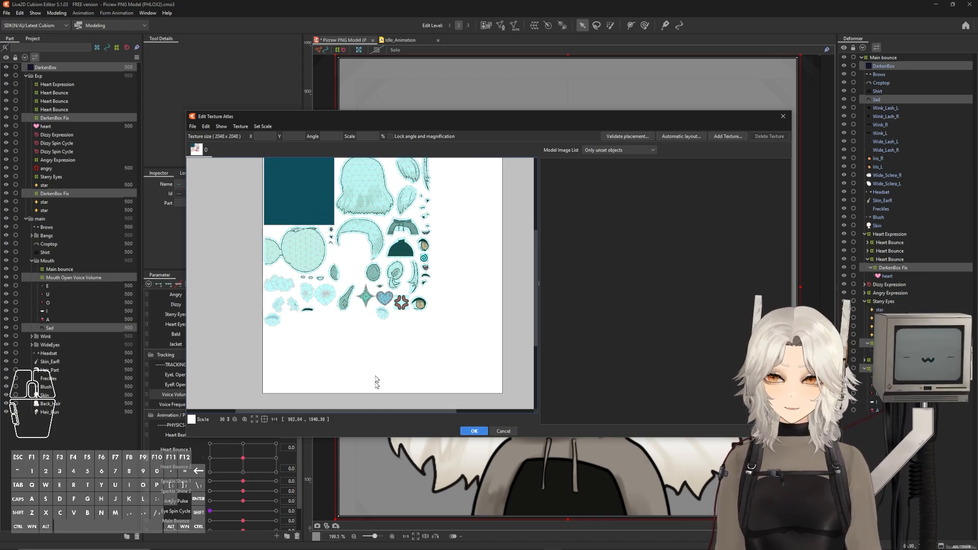
{"action": "left_click_drag", "start_coordinate": [411, 255], "coordinate": [381, 284]}
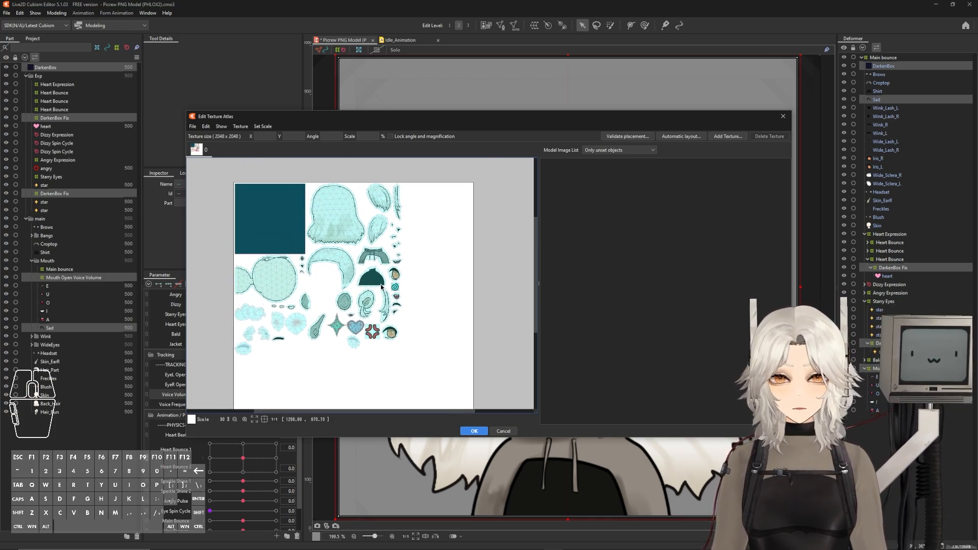
{"action": "left_click_drag", "start_coordinate": [444, 372], "coordinate": [224, 194]}
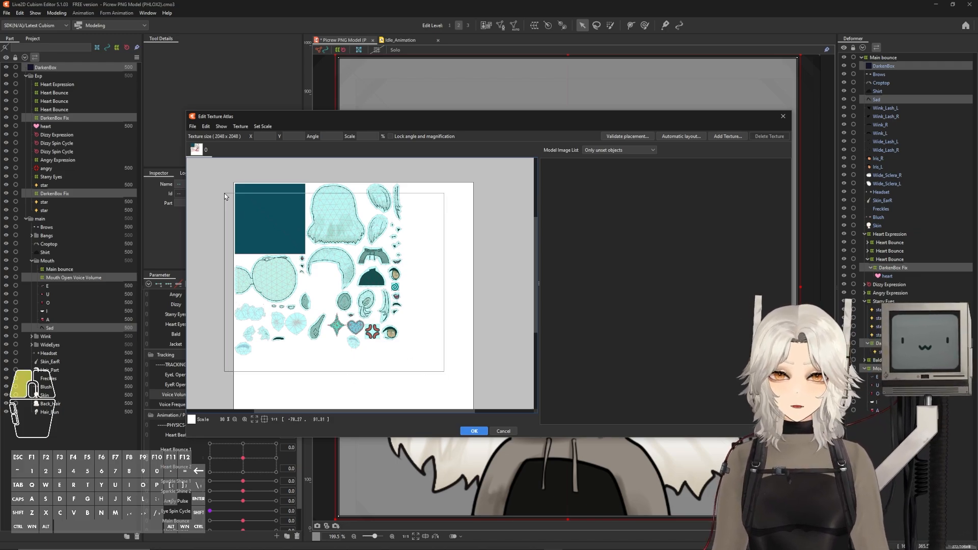
{"action": "key", "text": "Delete"}
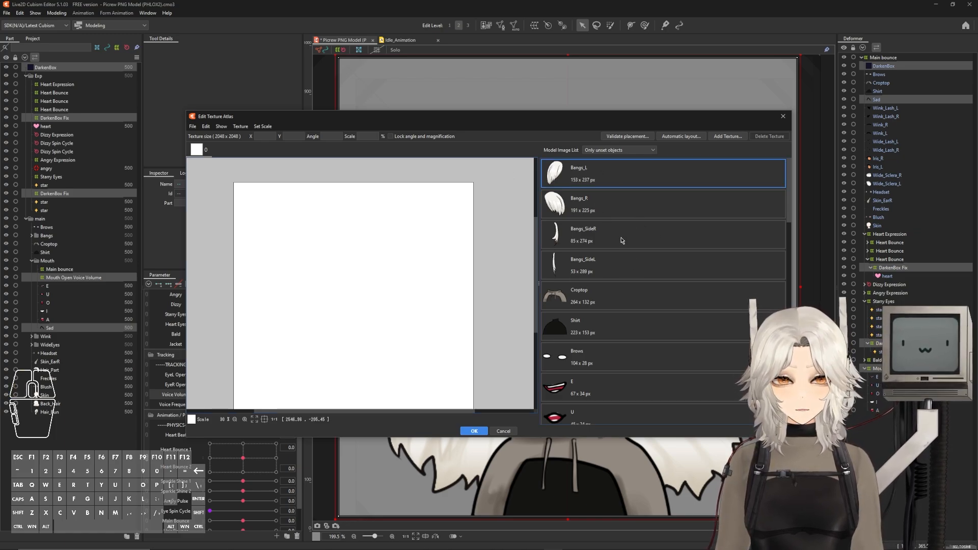
Place the Layer 1 texture back on the atlas and nudge it to about X 179, Y 143
{"action": "scroll", "coordinate": [596, 230], "scroll_direction": "down", "scroll_amount": 10}
{"action": "left_click", "coordinate": [603, 405], "text": "shift"}
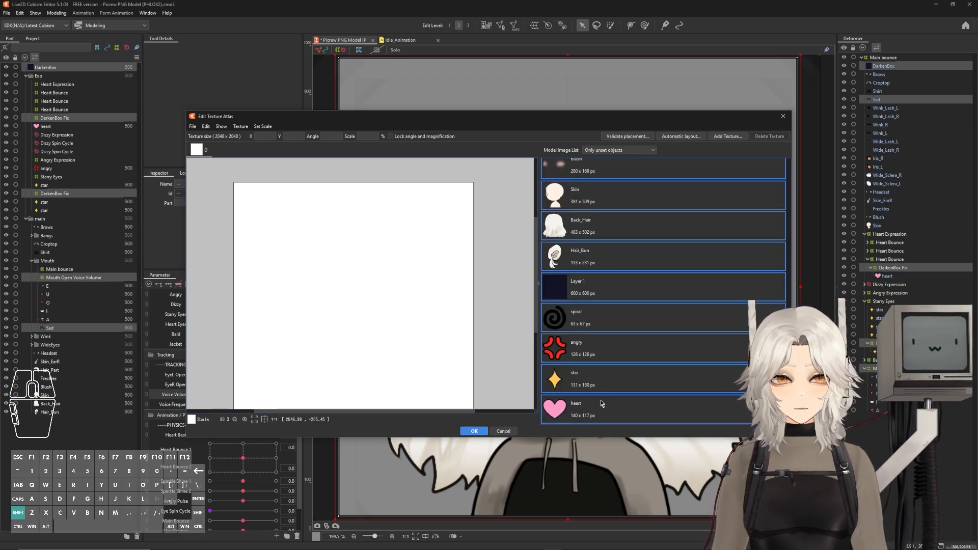
{"action": "right_click", "coordinate": [576, 233]}
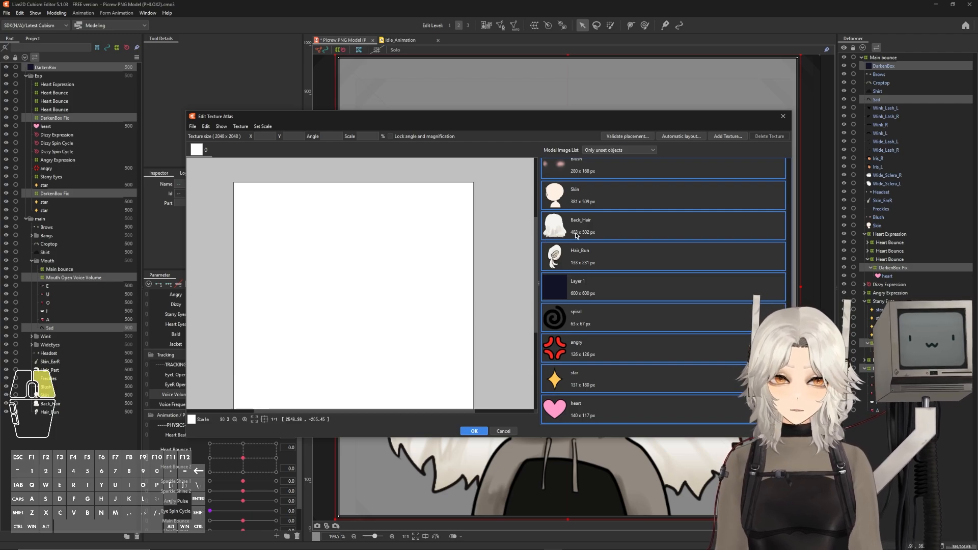
{"action": "left_click", "coordinate": [614, 240]}
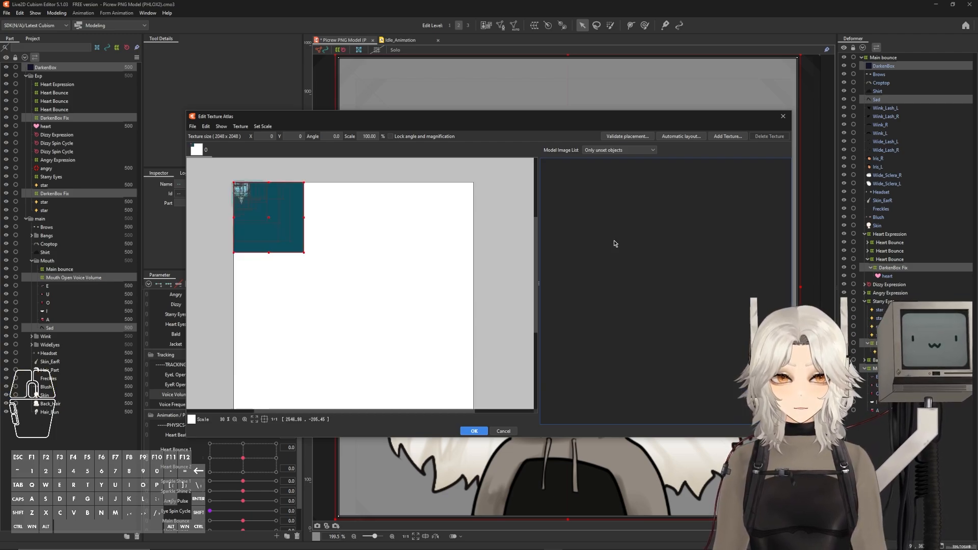
{"action": "left_click_drag", "start_coordinate": [259, 201], "coordinate": [280, 218]}
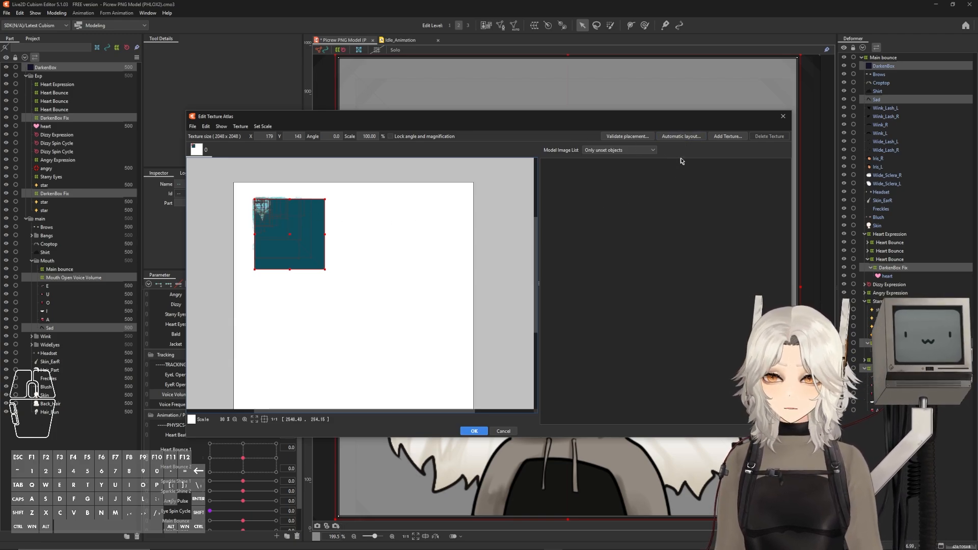
Run Automatic layout on the atlas with a 3 px margin and 100% scale
{"action": "left_click", "coordinate": [681, 136]}
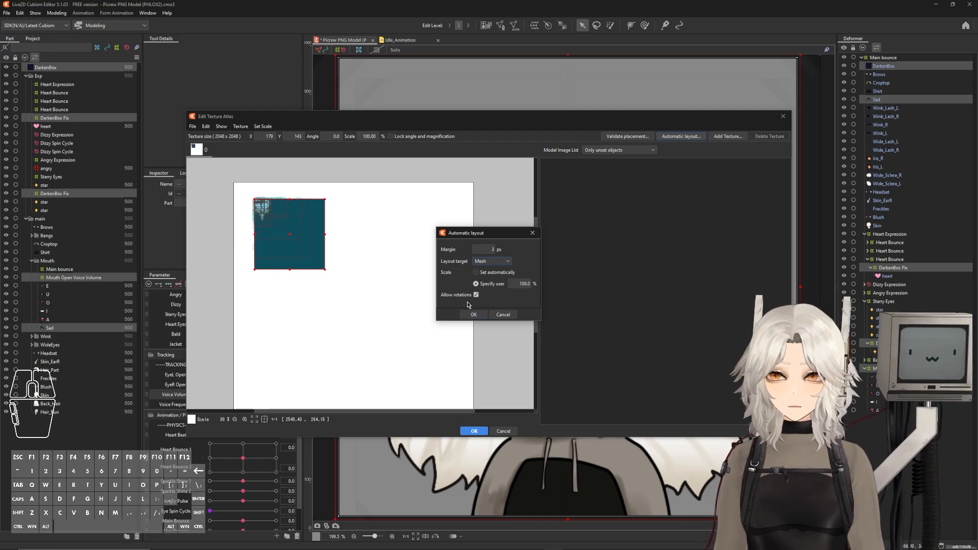
{"action": "left_click", "coordinate": [480, 317]}
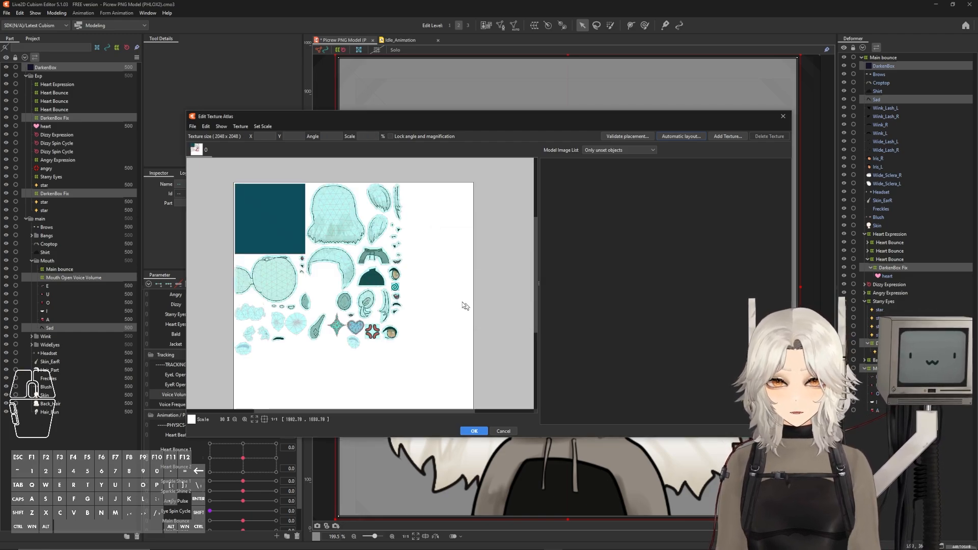
Hand-place a small mesh into the gap beside the large hair piece on the atlas, at about X 682, Y 751
{"action": "left_click_drag", "start_coordinate": [358, 314], "coordinate": [392, 305]}
{"action": "scroll", "coordinate": [343, 281], "scroll_direction": "up", "scroll_amount": 1}
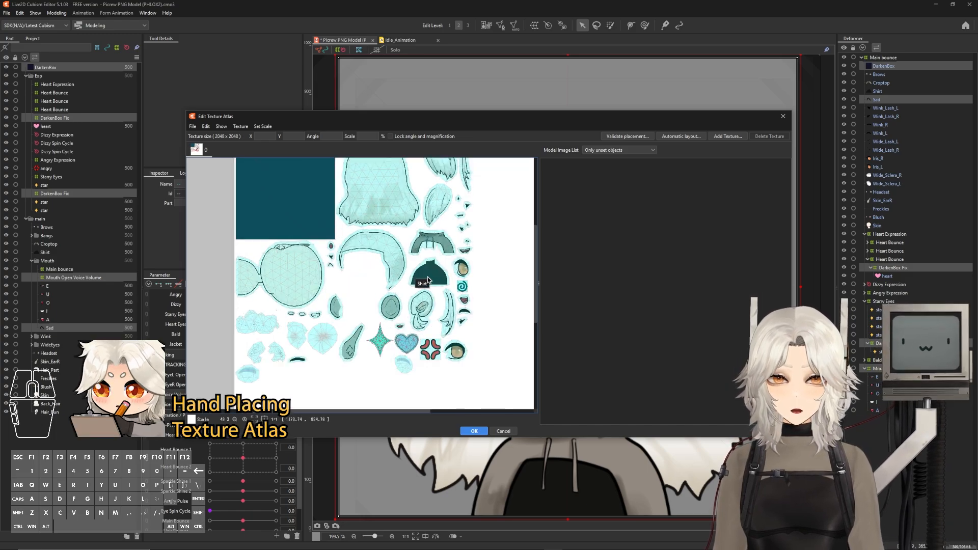
{"action": "scroll", "coordinate": [420, 255], "scroll_direction": "up", "scroll_amount": 4}
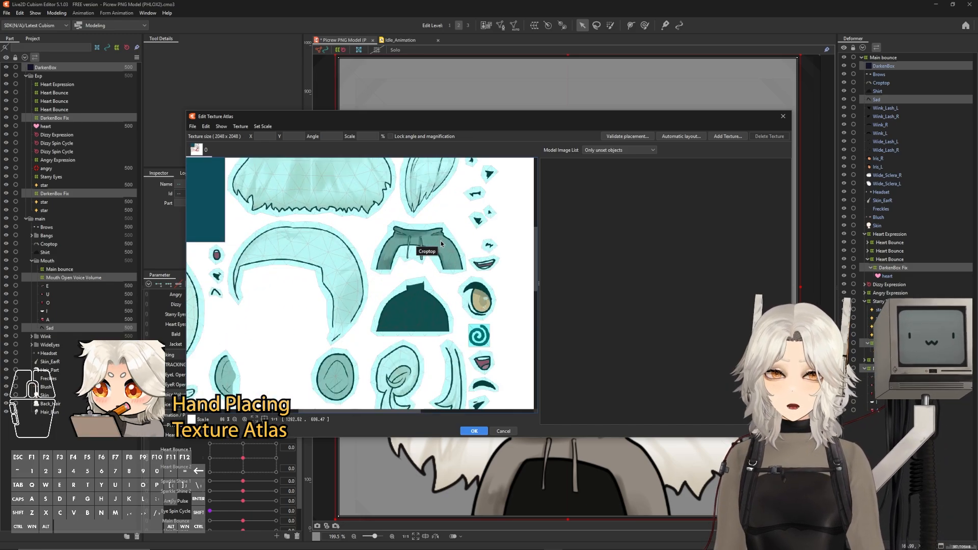
{"action": "scroll", "coordinate": [343, 305], "scroll_direction": "down", "scroll_amount": 4}
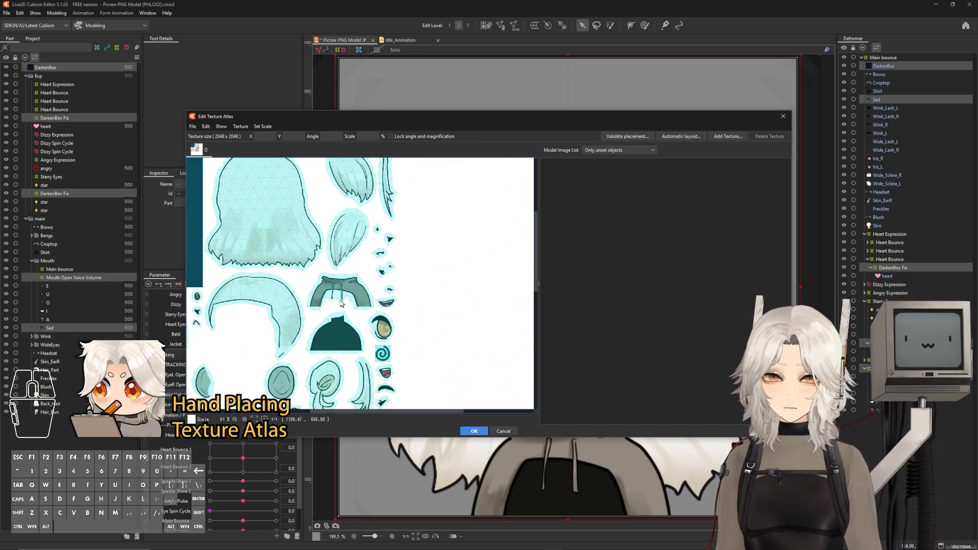
{"action": "left_click_drag", "start_coordinate": [479, 288], "coordinate": [337, 270]}
{"action": "scroll", "coordinate": [337, 292], "scroll_direction": "up", "scroll_amount": 4}
{"action": "left_click", "coordinate": [333, 291]}
{"action": "left_click_drag", "start_coordinate": [202, 282], "coordinate": [371, 298]}
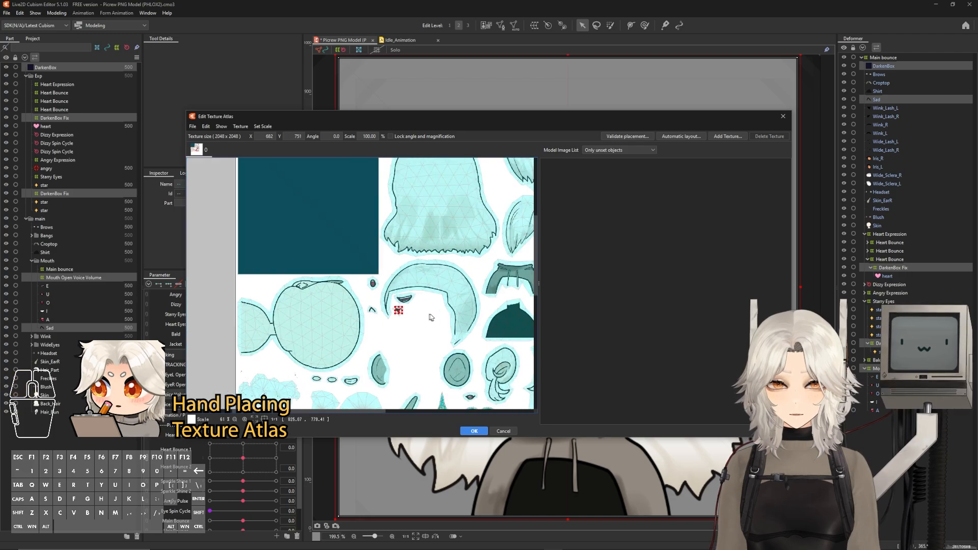
{"action": "scroll", "coordinate": [370, 295], "scroll_direction": "down", "scroll_amount": 8}
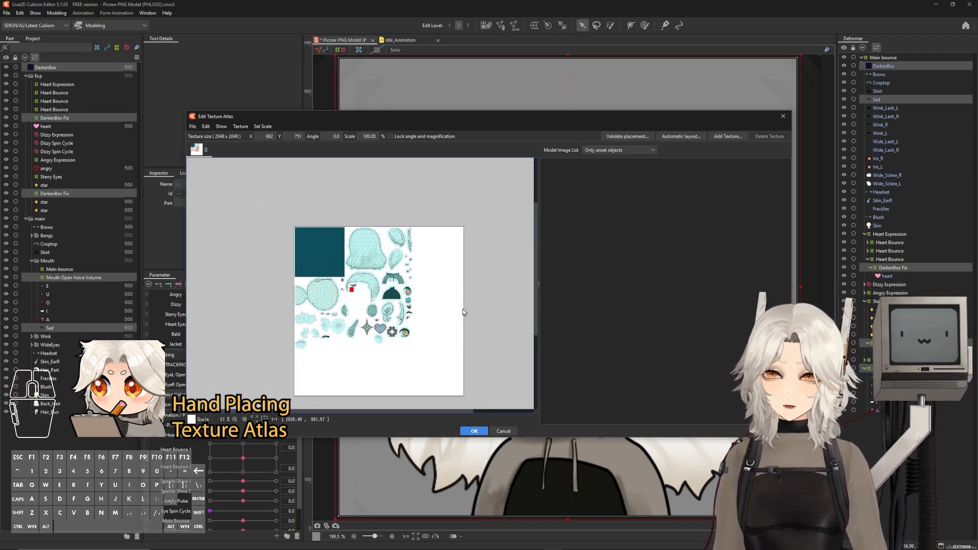
{"action": "left_click", "coordinate": [413, 319]}
Move the heart mesh into the empty space beneath the hair pieces on the atlas
{"action": "scroll", "coordinate": [348, 300], "scroll_direction": "up", "scroll_amount": 2}
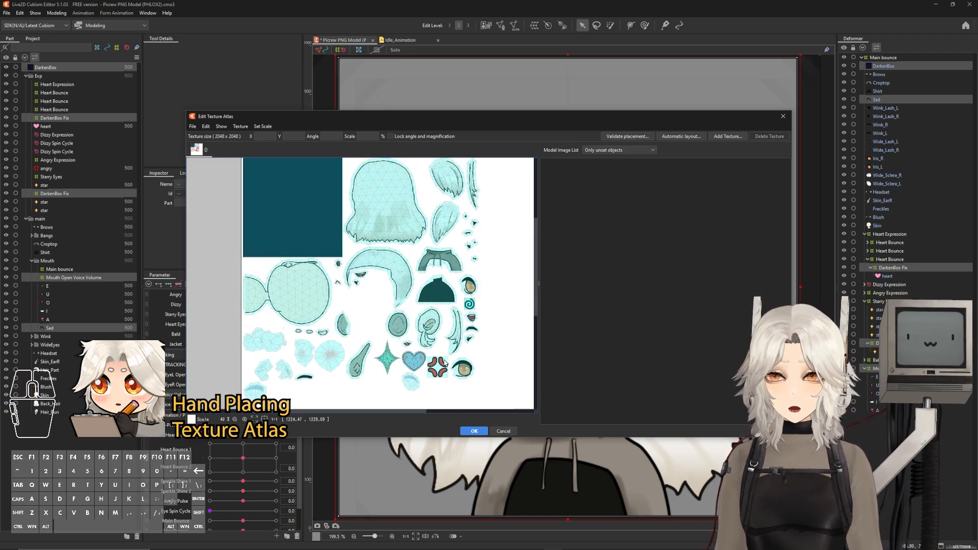
{"action": "scroll", "coordinate": [345, 296], "scroll_direction": "down", "scroll_amount": 1}
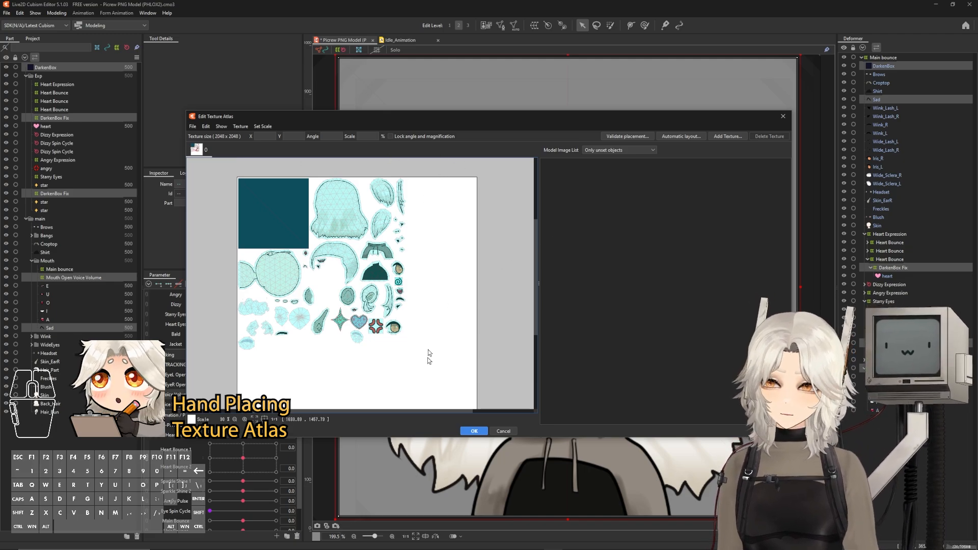
{"action": "scroll", "coordinate": [214, 294], "scroll_direction": "up", "scroll_amount": 6}
{"action": "left_click_drag", "start_coordinate": [448, 314], "coordinate": [271, 325]}
{"action": "left_click_drag", "start_coordinate": [447, 391], "coordinate": [380, 255]}
{"action": "scroll", "coordinate": [418, 285], "scroll_direction": "down", "scroll_amount": 8}
{"action": "left_click", "coordinate": [504, 344]}
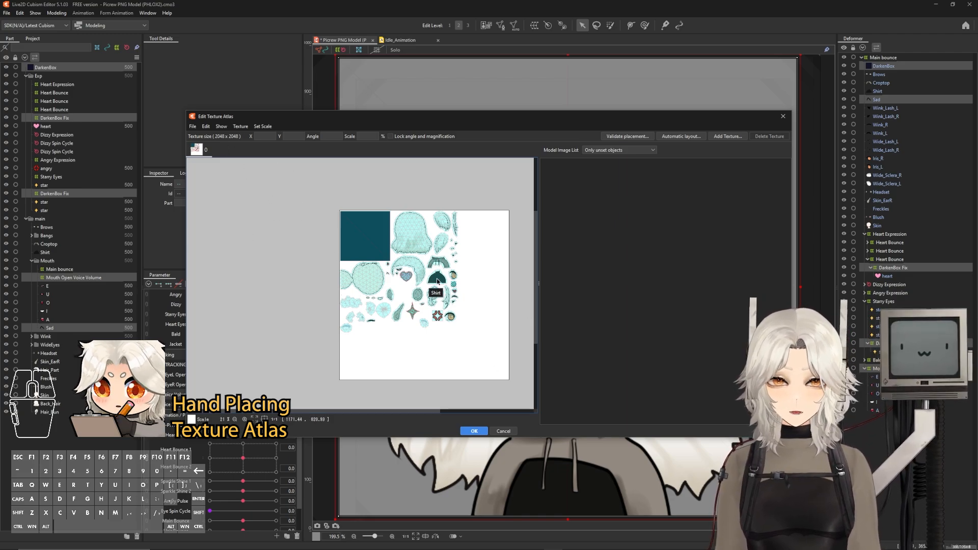
Select the small eye piece beside the teal block and move it to about X 549, Y 637
{"action": "scroll", "coordinate": [418, 275], "scroll_direction": "up", "scroll_amount": 10}
{"action": "scroll", "coordinate": [394, 328], "scroll_direction": "down", "scroll_amount": 4}
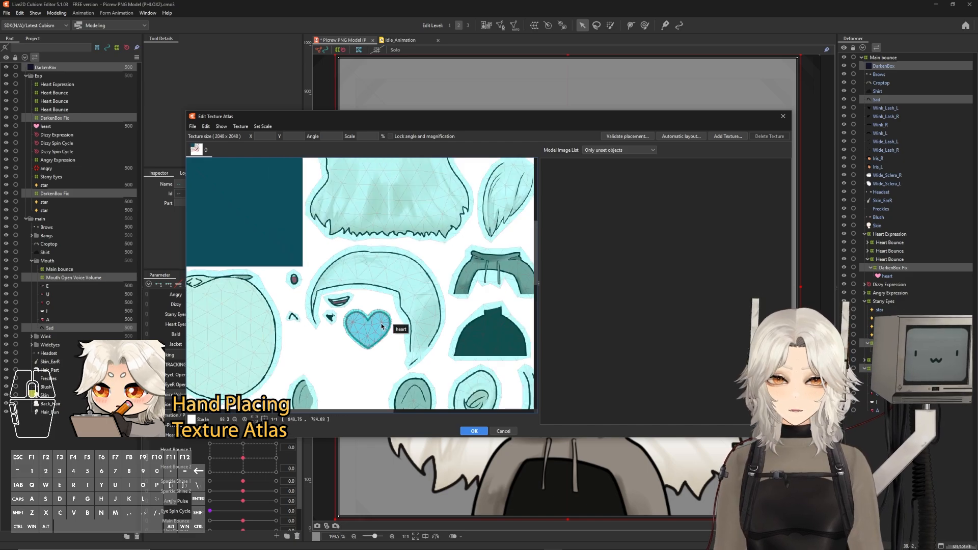
{"action": "scroll", "coordinate": [311, 300], "scroll_direction": "up", "scroll_amount": 6}
{"action": "left_click", "coordinate": [333, 273]}
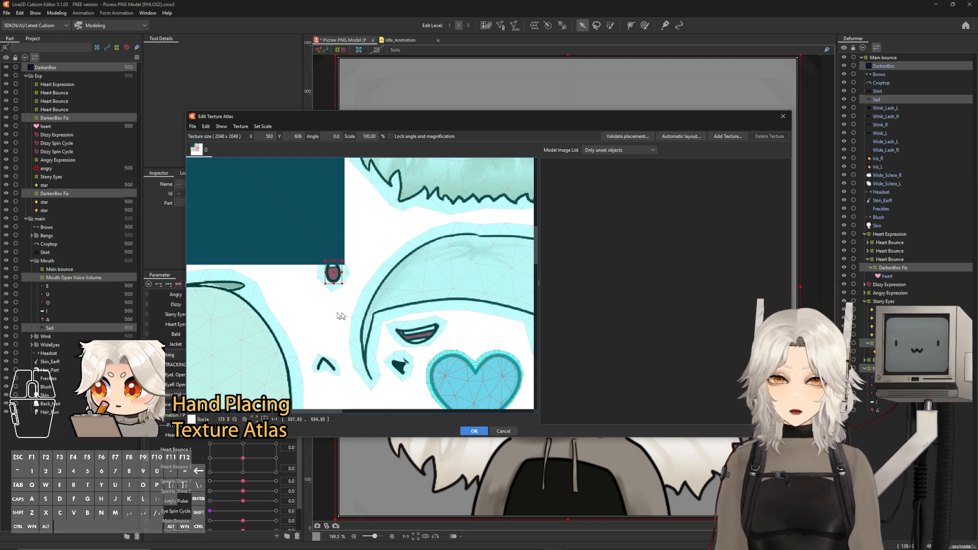
{"action": "scroll", "coordinate": [330, 275], "scroll_direction": "up", "scroll_amount": 8}
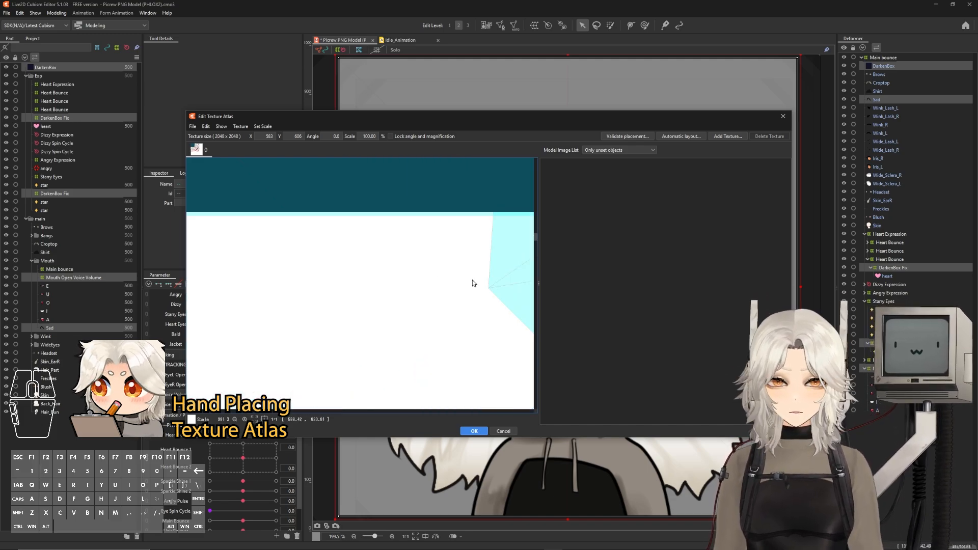
{"action": "scroll", "coordinate": [473, 283], "scroll_direction": "down", "scroll_amount": 4}
{"action": "left_click_drag", "start_coordinate": [525, 283], "coordinate": [466, 311]}
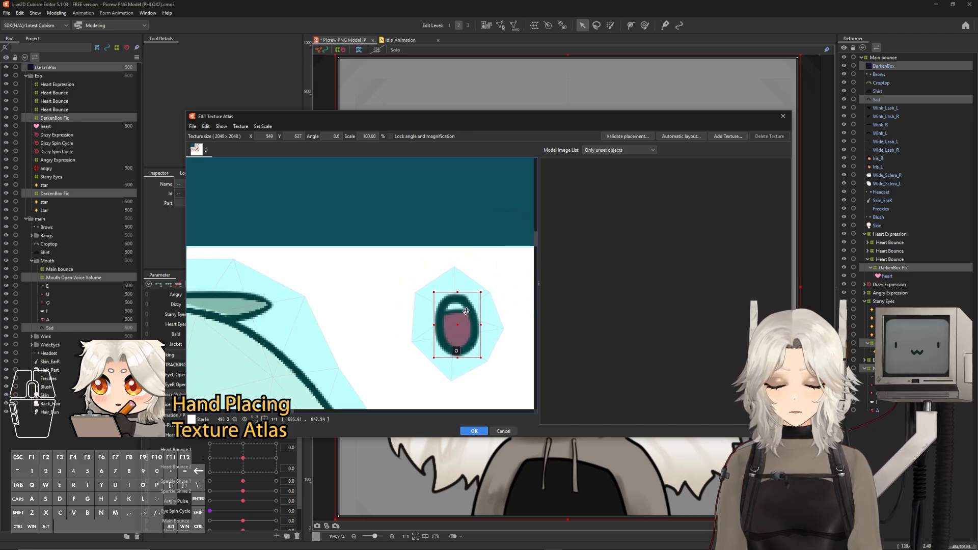
Nudge the Layer 1 texture slightly and confirm the hand-placed texture atlas
{"action": "scroll", "coordinate": [323, 265], "scroll_direction": "down", "scroll_amount": 8}
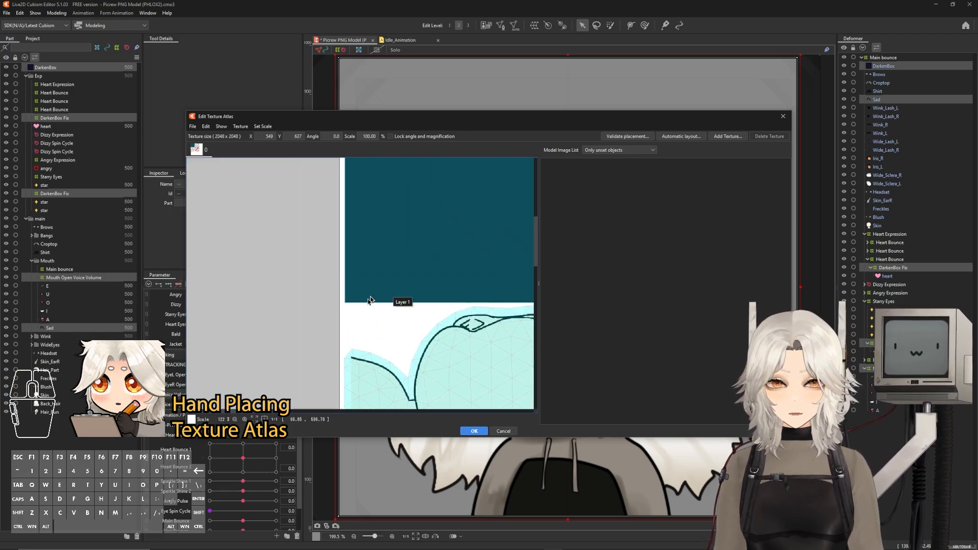
{"action": "scroll", "coordinate": [347, 313], "scroll_direction": "up", "scroll_amount": 7}
{"action": "mouse_move", "coordinate": [382, 253]}
{"action": "left_mouse_down"}
{"action": "mouse_move", "coordinate": [236, 257]}
{"action": "mouse_move", "coordinate": [407, 254]}
{"action": "mouse_move", "coordinate": [378, 258]}
{"action": "left_mouse_up"}
{"action": "scroll", "coordinate": [368, 256], "scroll_direction": "down", "scroll_amount": 7}
{"action": "left_click", "coordinate": [521, 267]}
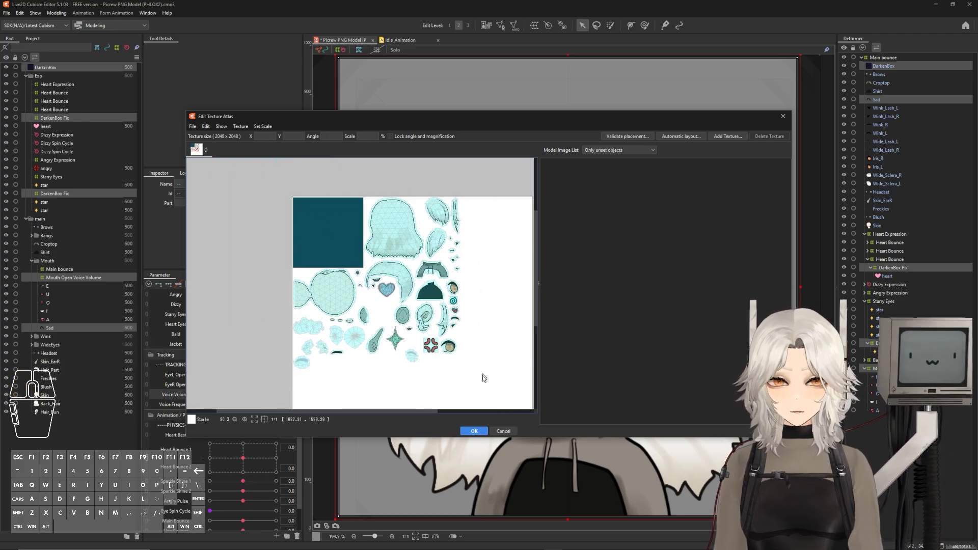
{"action": "left_click", "coordinate": [473, 434]}
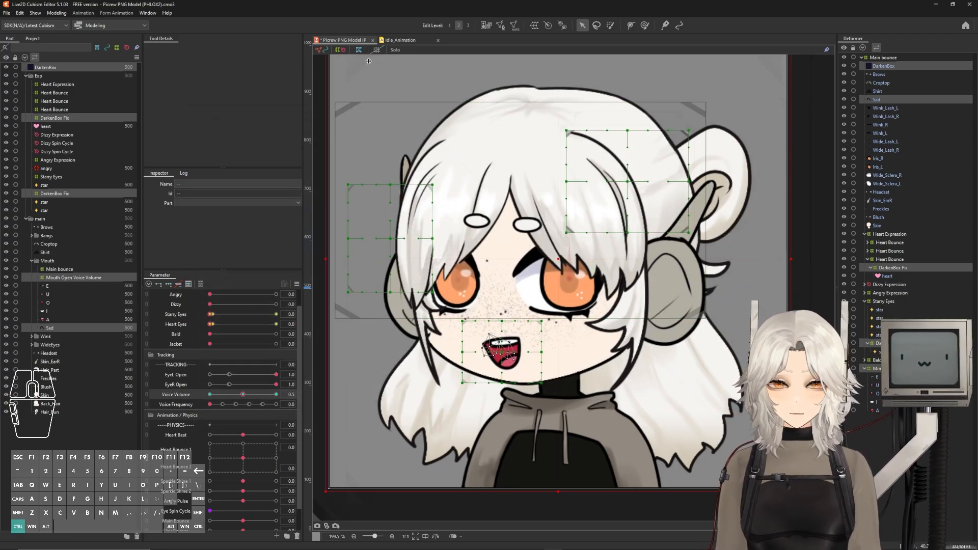
Save the model and export it as a moc3 file, accepting the export settings
{"action": "key", "text": "ctrl+s"}
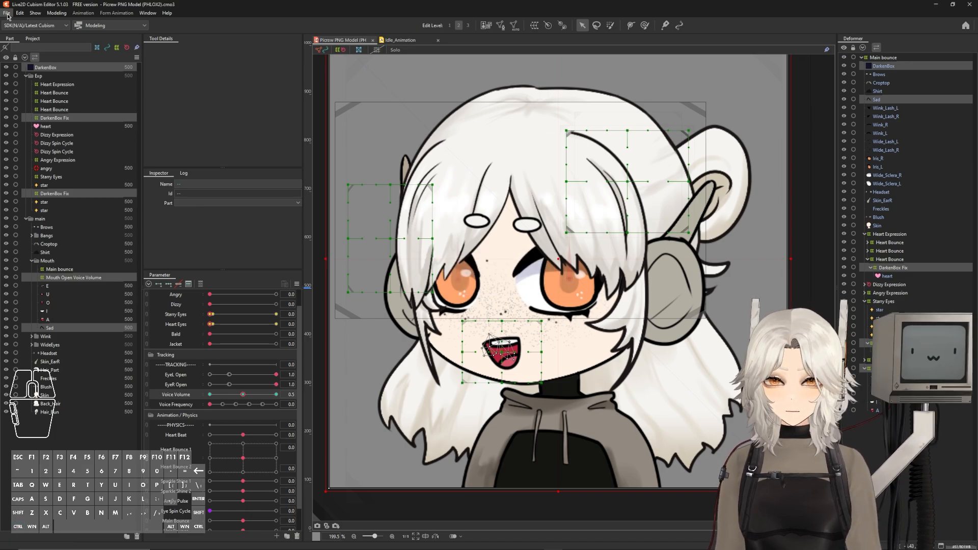
{"action": "left_click", "coordinate": [6, 13]}
{"action": "mouse_move", "coordinate": [51, 108]}
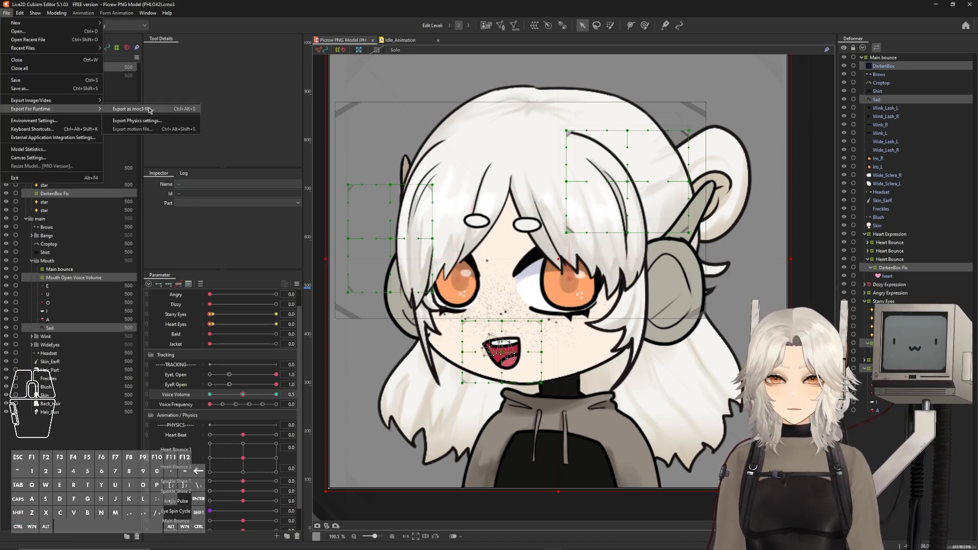
{"action": "left_click", "coordinate": [178, 109]}
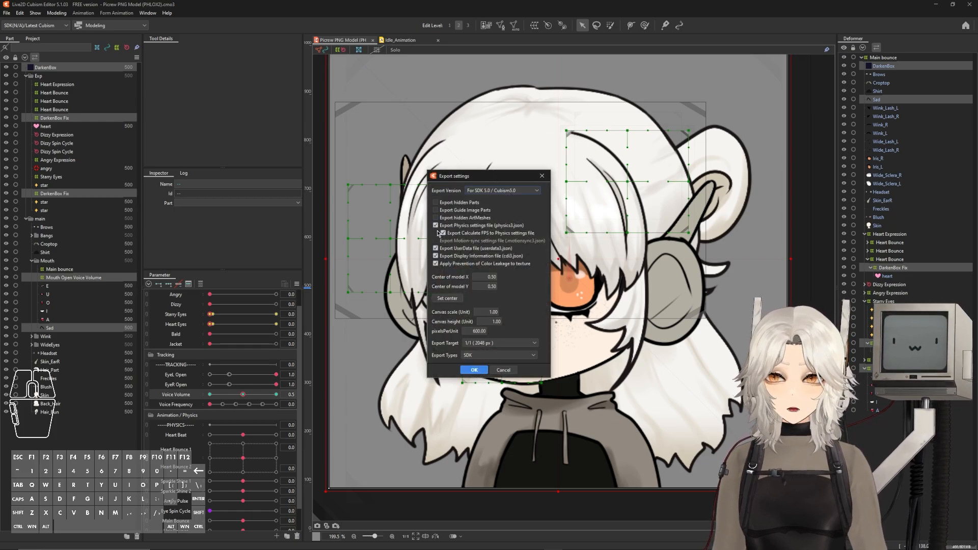
{"action": "left_click", "coordinate": [475, 370]}
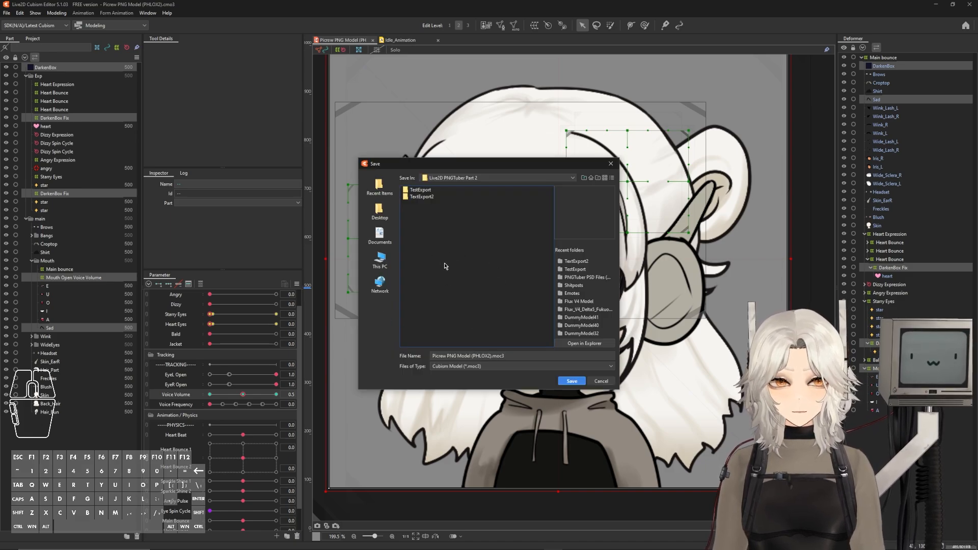
Create a new folder named Live2DPngTuber_Final in the save location and open it
{"action": "right_click", "coordinate": [424, 230]}
{"action": "left_click", "coordinate": [445, 251]}
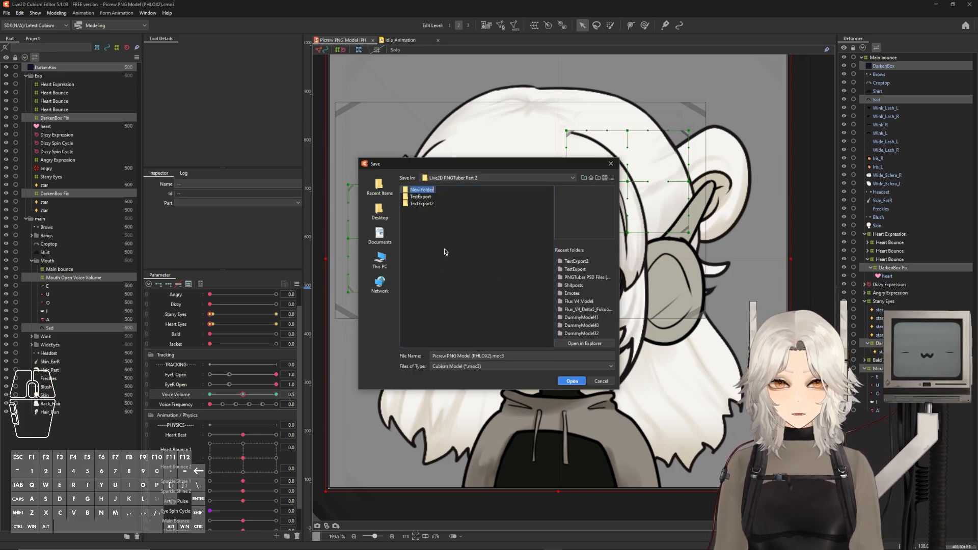
{"action": "key", "text": "BackSpace"}
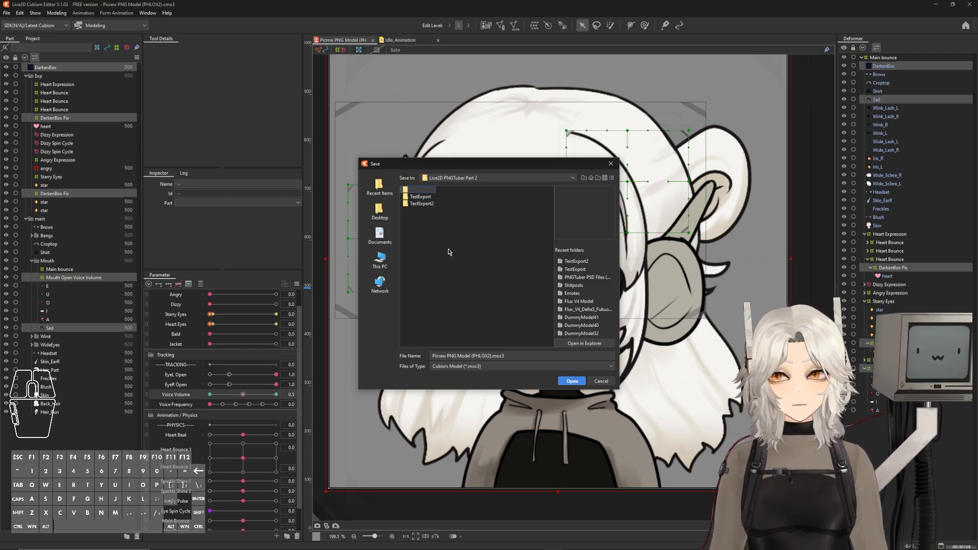
{"action": "type", "text": "Live"}
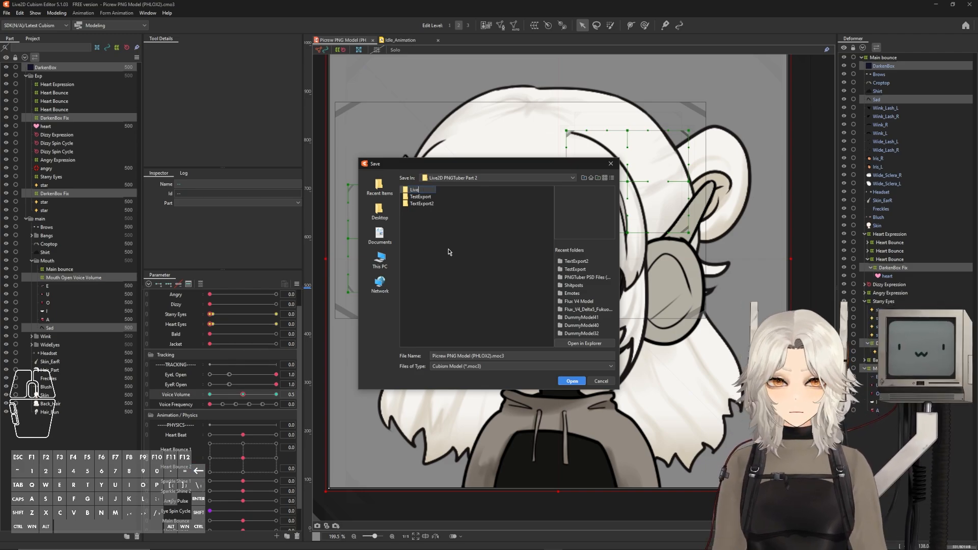
{"action": "type", "text": "2DPng"}
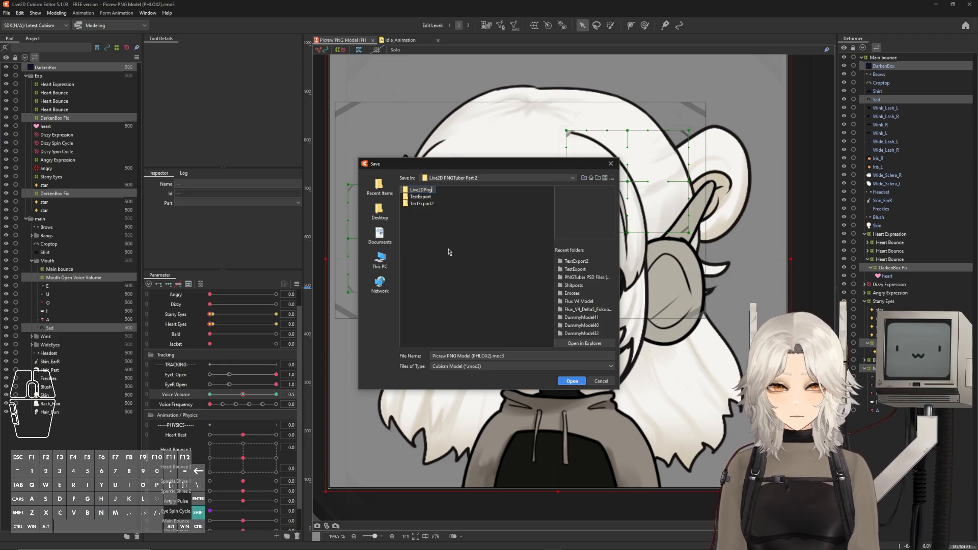
{"action": "type", "text": "Tuber_Final"}
{"action": "key", "text": "Return"}
{"action": "double_click", "coordinate": [413, 190]}
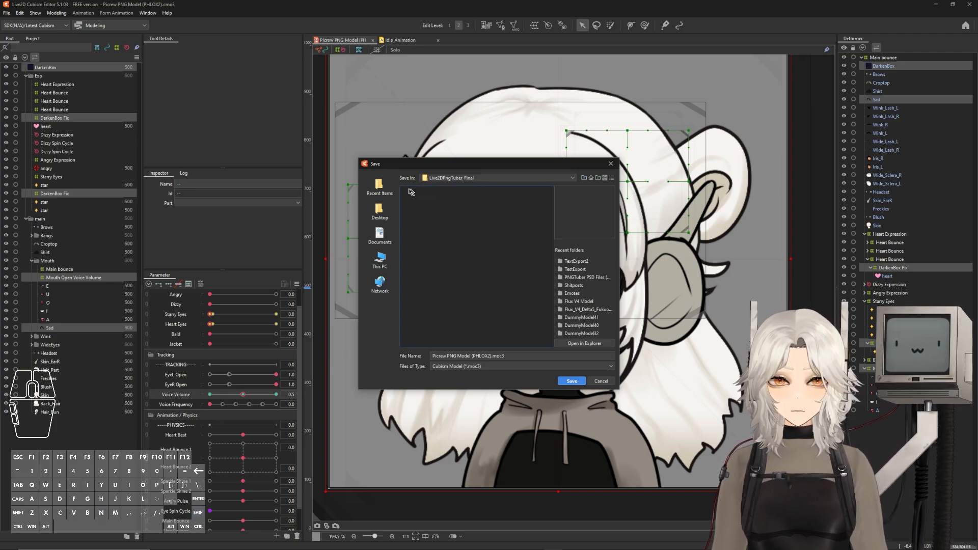
Name the export Live2DPngTuber_Final and save it into the new folder
{"action": "left_click_drag", "start_coordinate": [491, 355], "coordinate": [431, 353]}
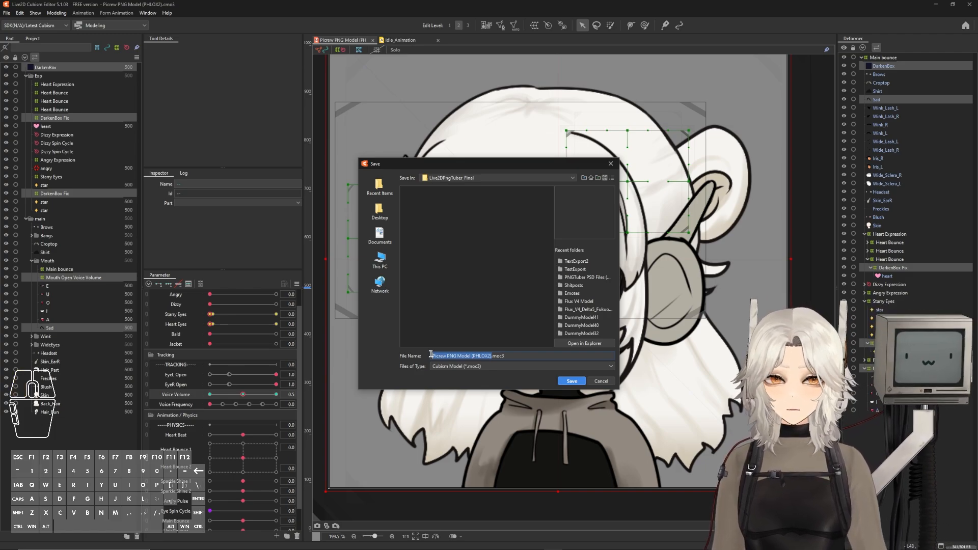
{"action": "type", "text": "L"}
{"action": "left_click", "coordinate": [572, 382]}
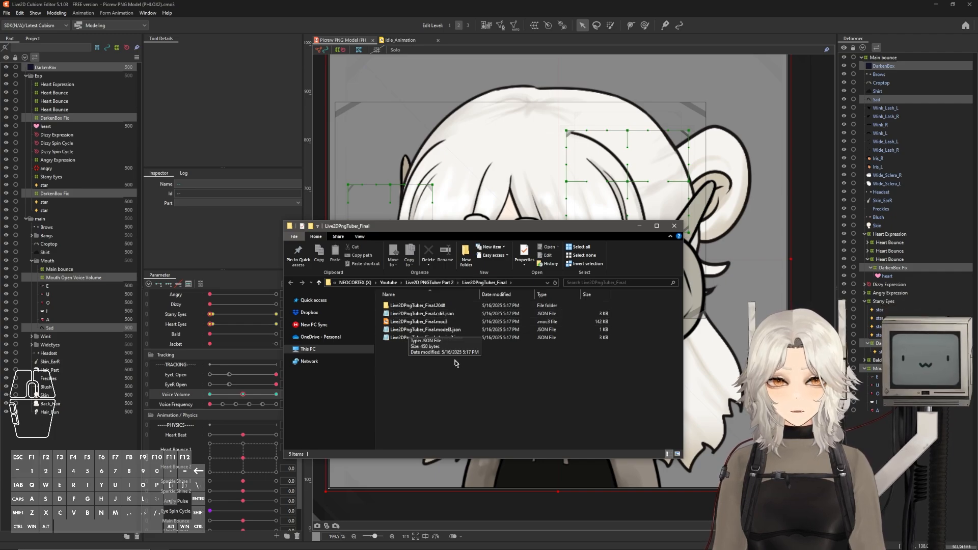
Inspect the exported files and the texture folder in the export folder
{"action": "left_click", "coordinate": [448, 338]}
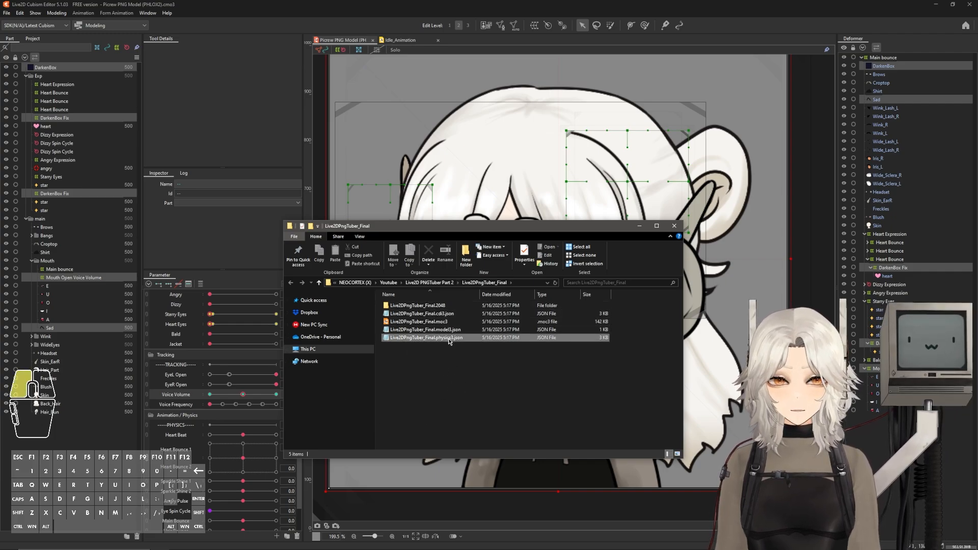
{"action": "left_click", "coordinate": [466, 330]}
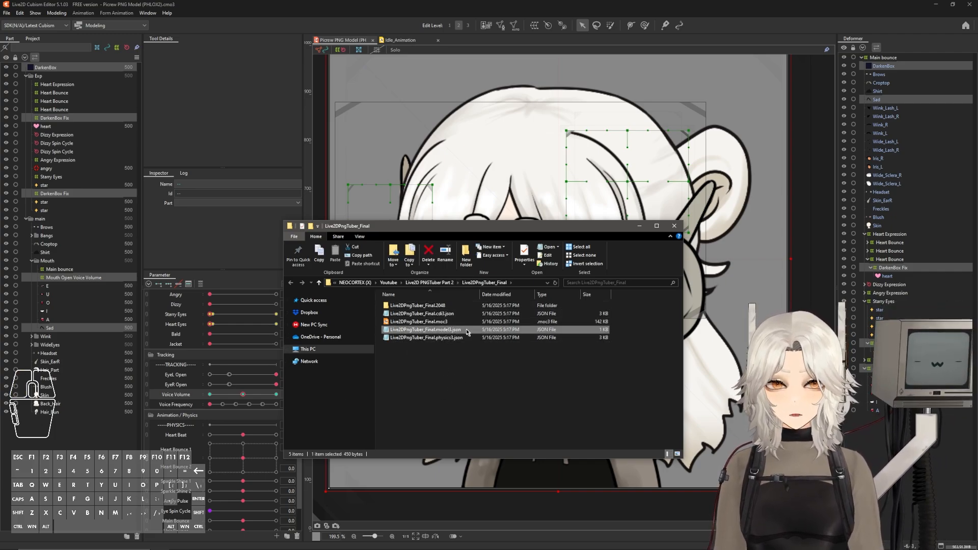
{"action": "left_click", "coordinate": [446, 313]}
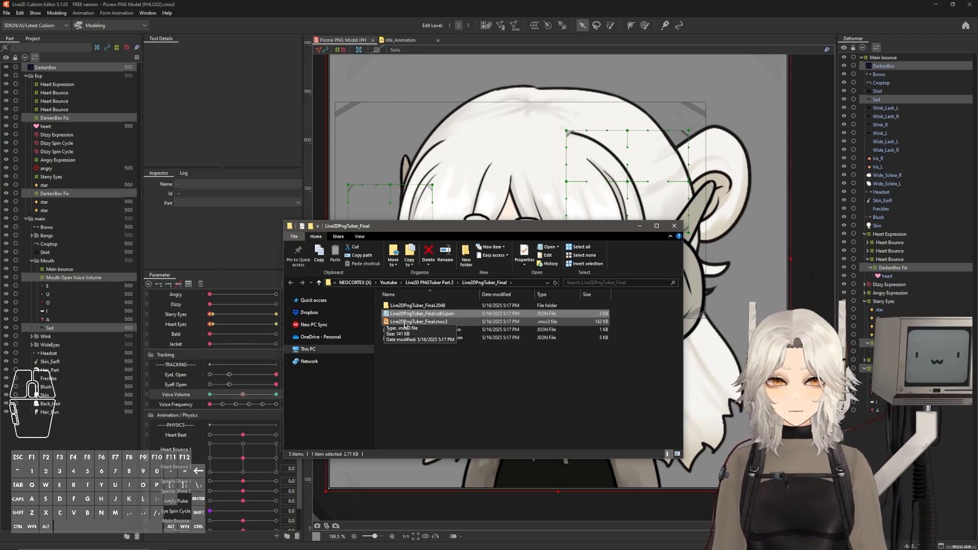
{"action": "left_click", "coordinate": [423, 322]}
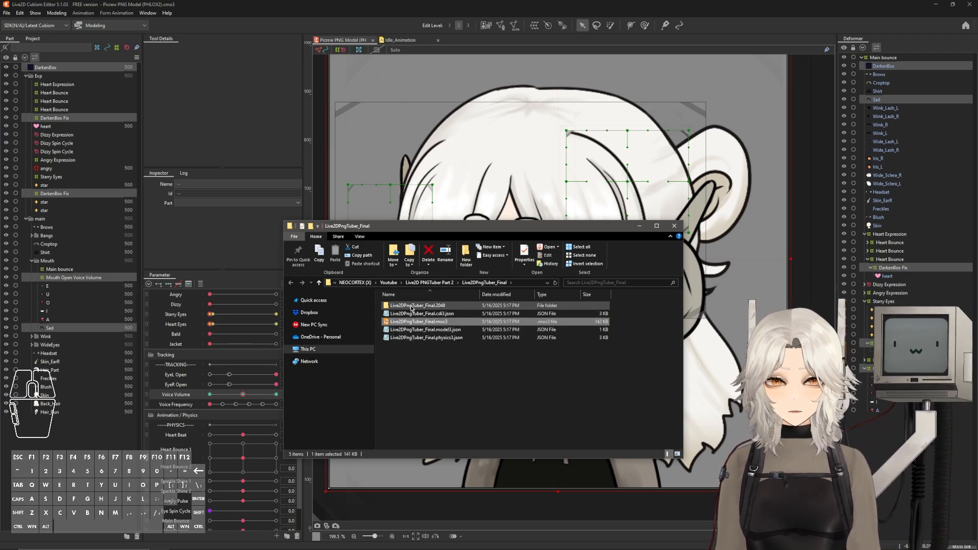
{"action": "double_click", "coordinate": [411, 306]}
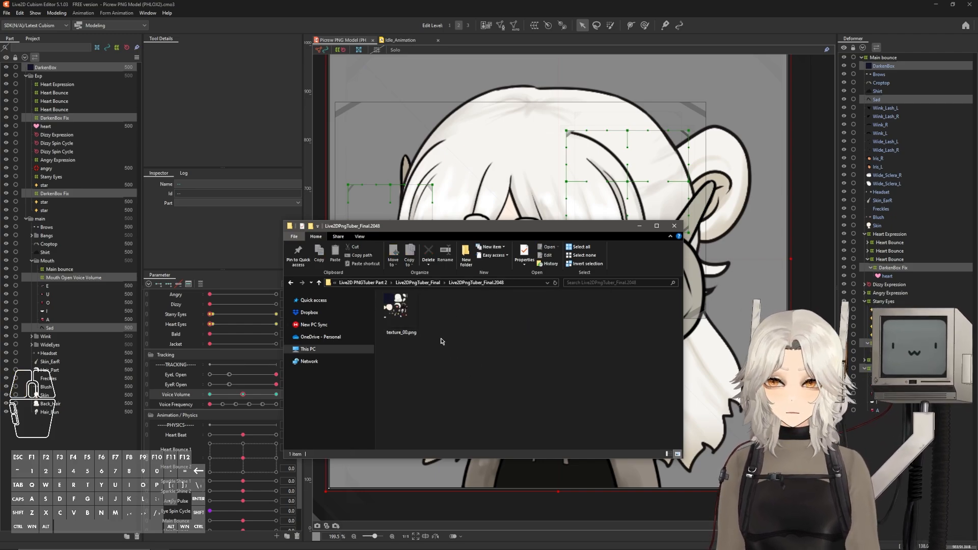
{"action": "key", "text": "alt+Left"}
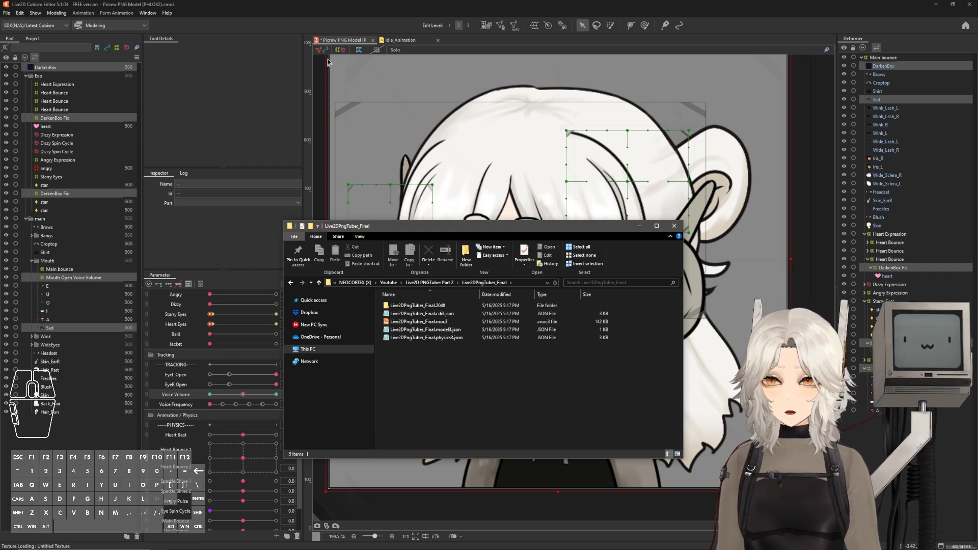
Export the idle animation as a runtime motion file with the default motion settings into the Live2DPngTuber_Final folder
{"action": "left_click", "coordinate": [324, 33]}
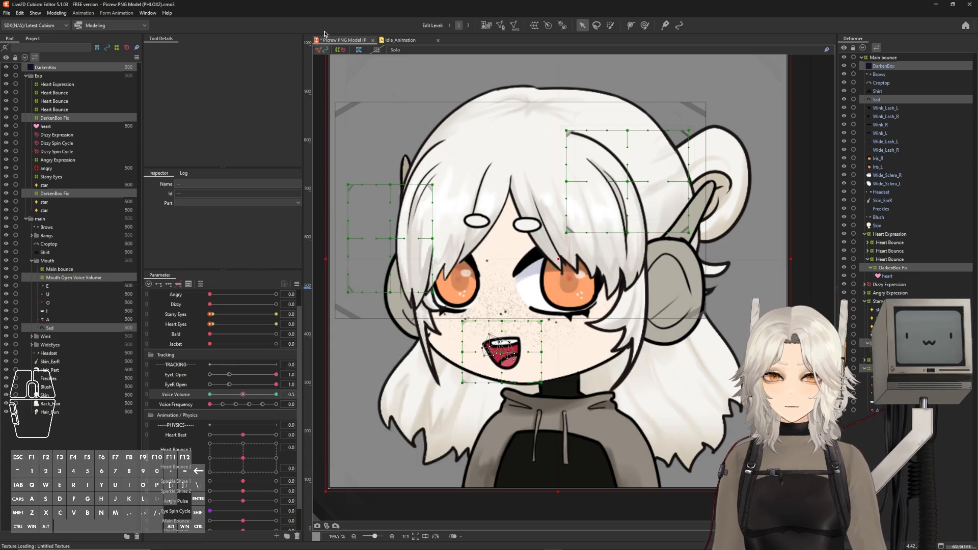
{"action": "left_click", "coordinate": [410, 40]}
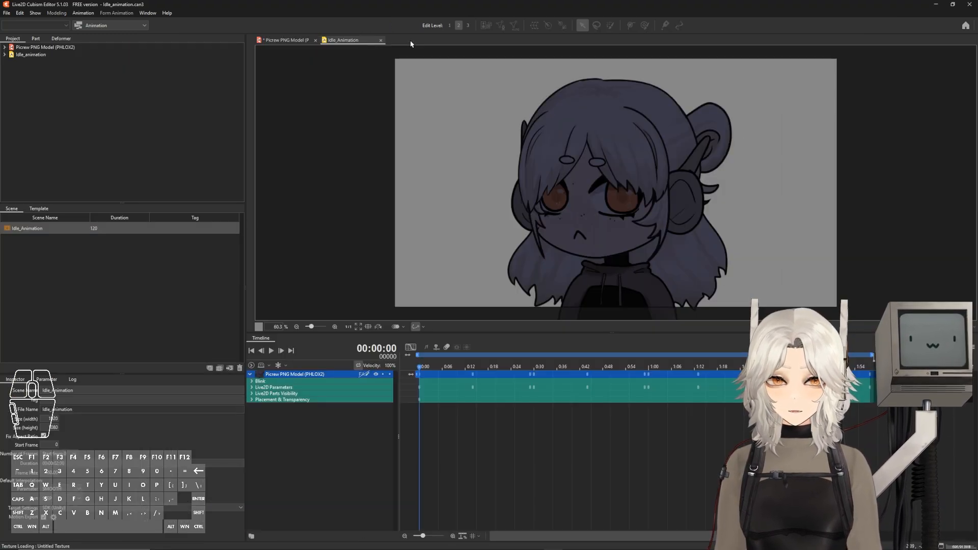
{"action": "left_click", "coordinate": [6, 13]}
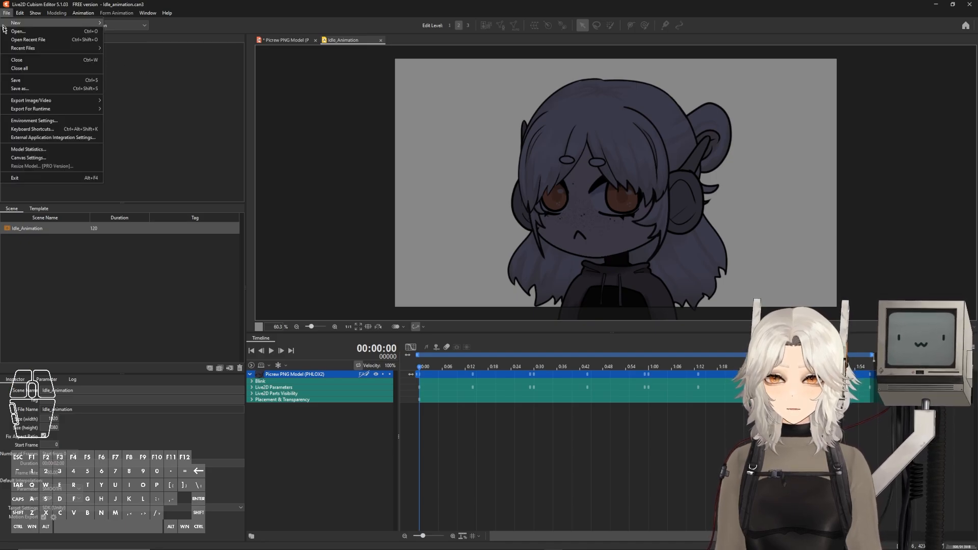
{"action": "left_click", "coordinate": [28, 109]}
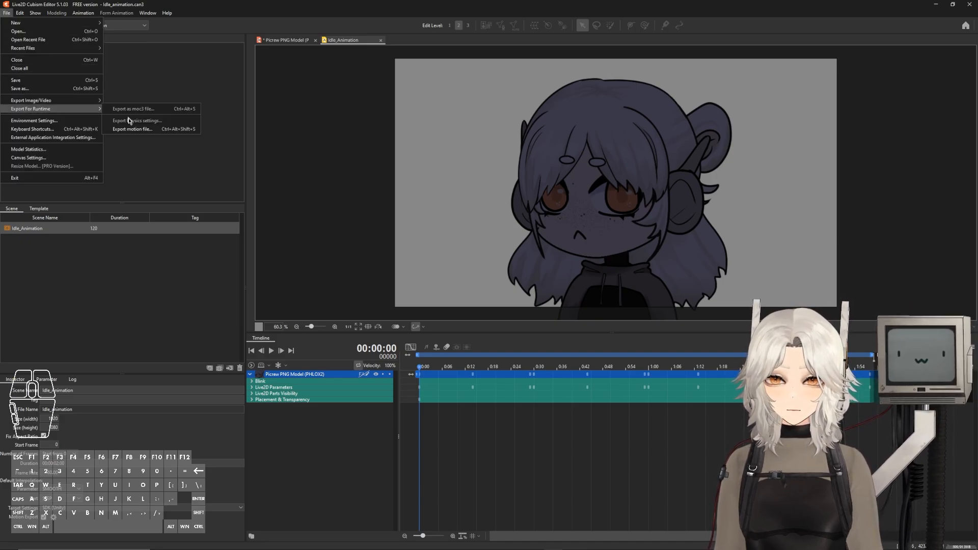
{"action": "left_click", "coordinate": [135, 130]}
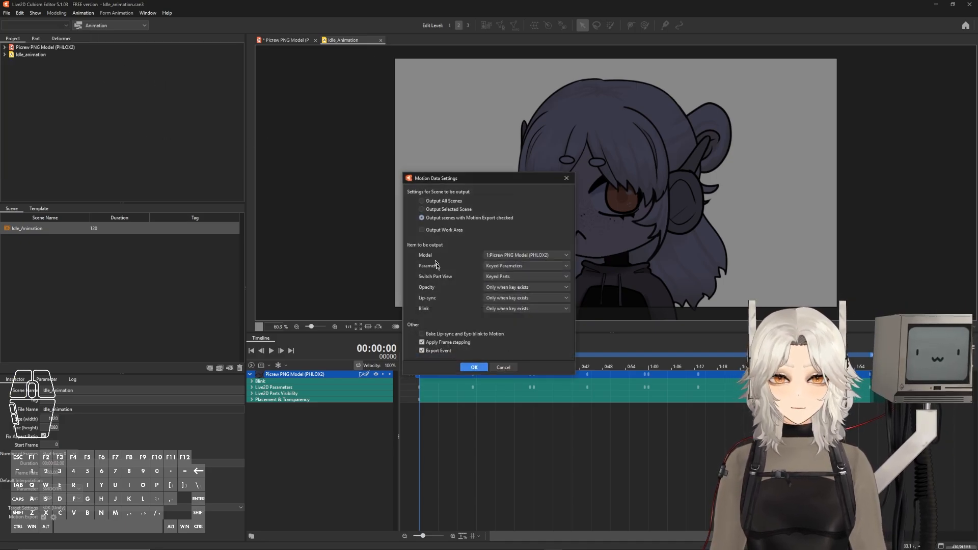
{"action": "left_click", "coordinate": [474, 368]}
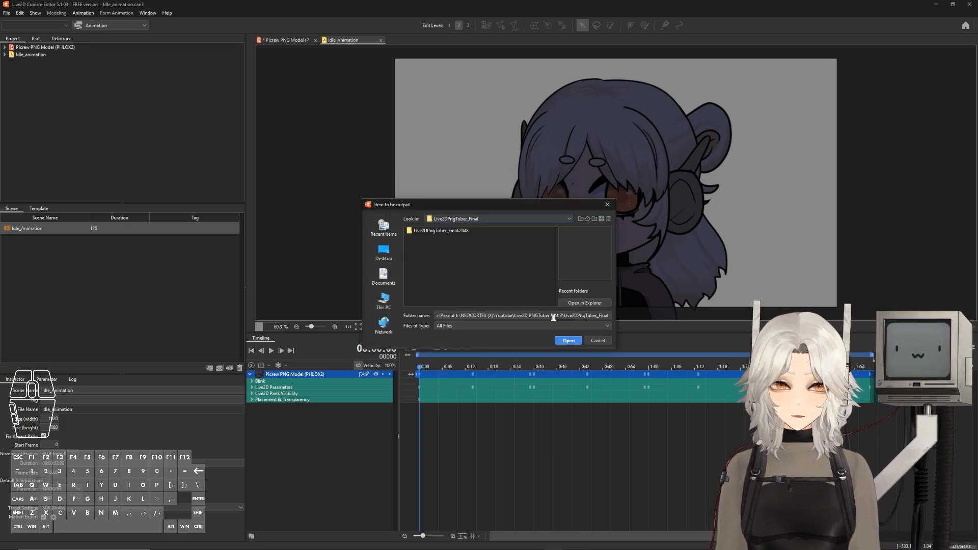
{"action": "left_click", "coordinate": [569, 341]}
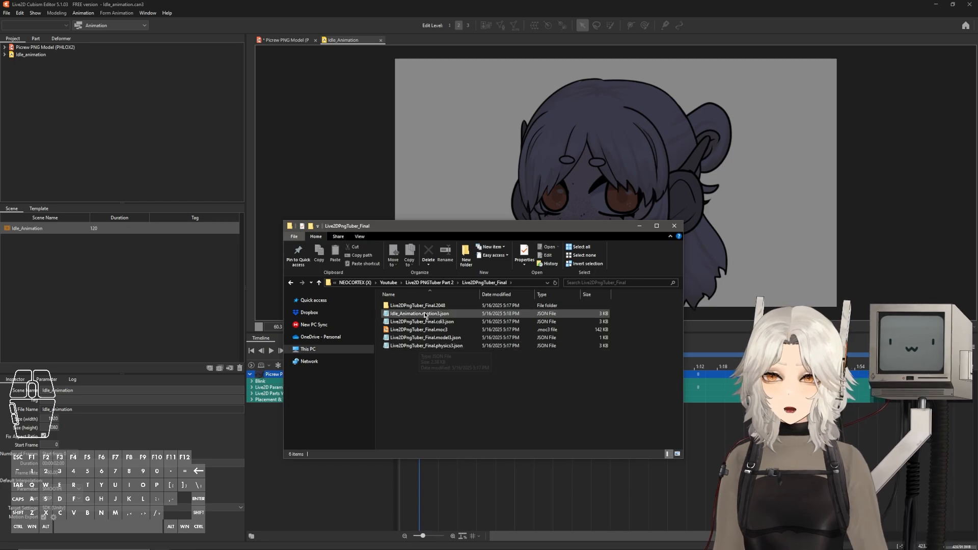
{"action": "left_click", "coordinate": [456, 314]}
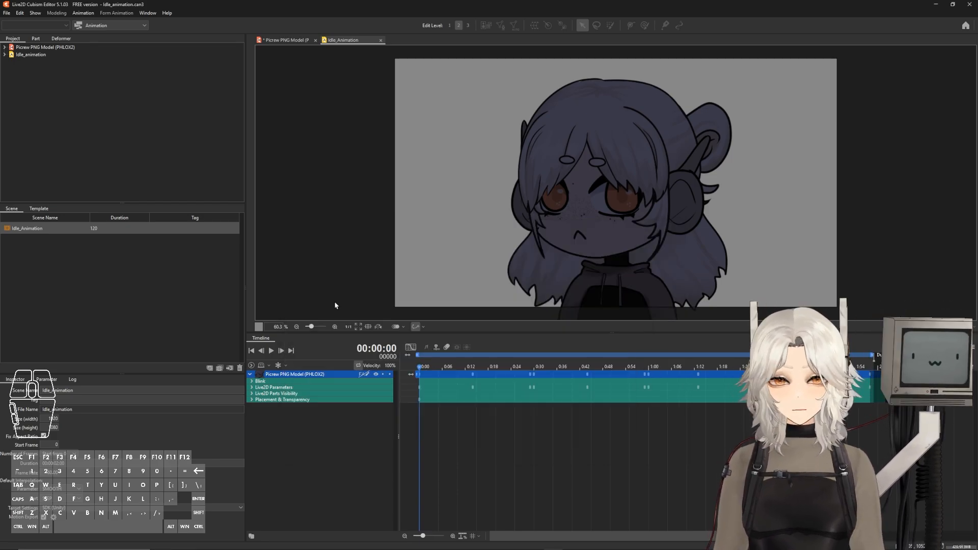
Save the animation file, return to the model, and close Cubism Editor
{"action": "key", "text": "ctrl+s"}
{"action": "left_click", "coordinate": [285, 39]}
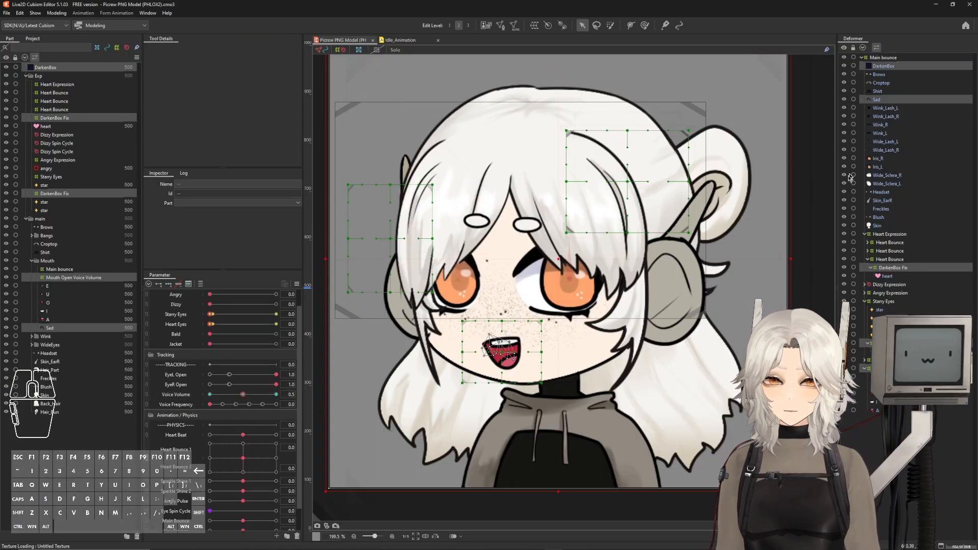
{"action": "left_click", "coordinate": [967, 5]}
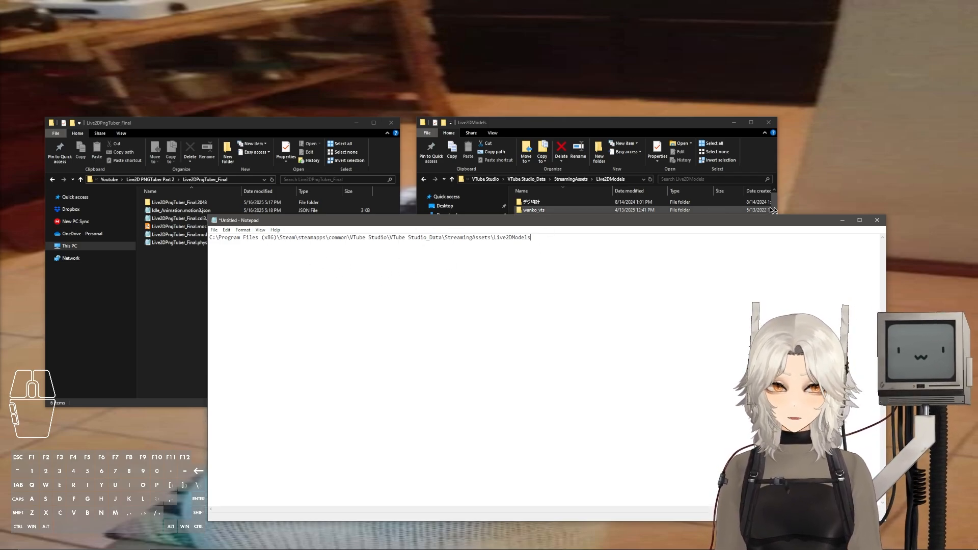
Copy the Live2DPngTuber_Final folder into VTube Studio's Live2DModels folder in File Explorer
{"action": "left_click", "coordinate": [842, 220]}
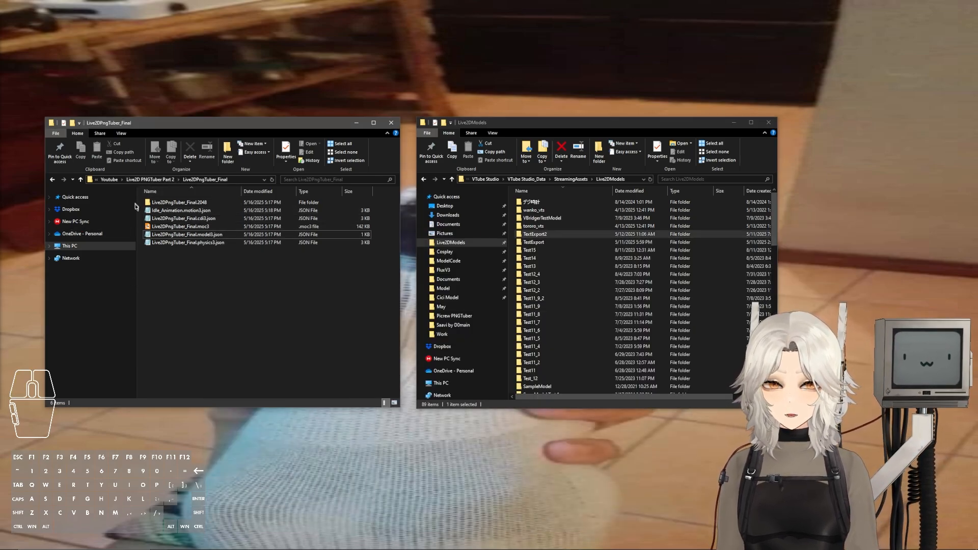
{"action": "left_click", "coordinate": [156, 180]}
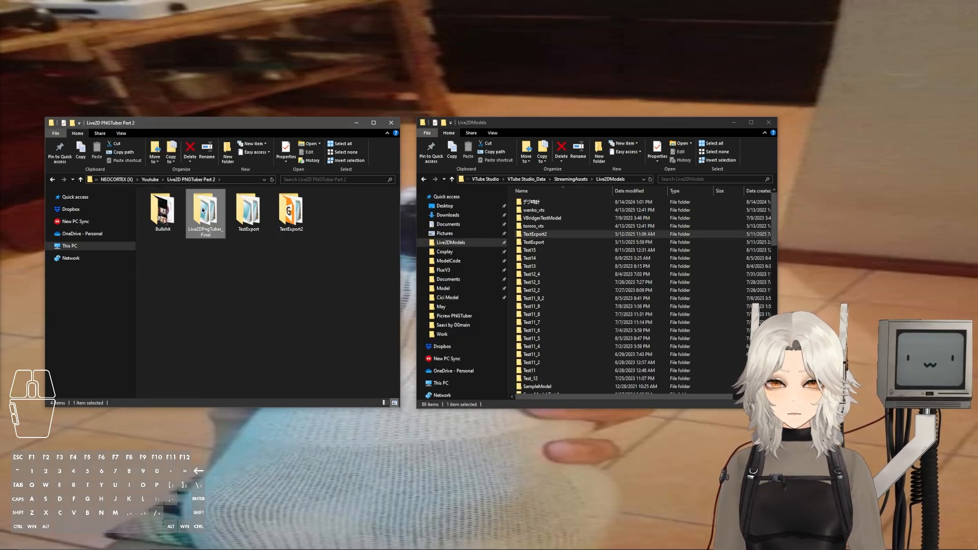
{"action": "left_click_drag", "start_coordinate": [210, 215], "coordinate": [645, 196]}
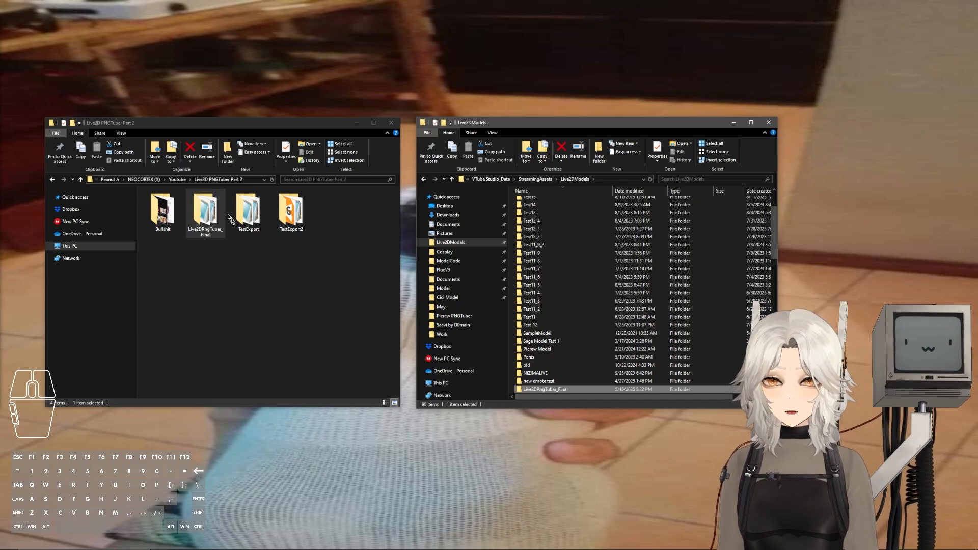
{"action": "left_click", "coordinate": [331, 354]}
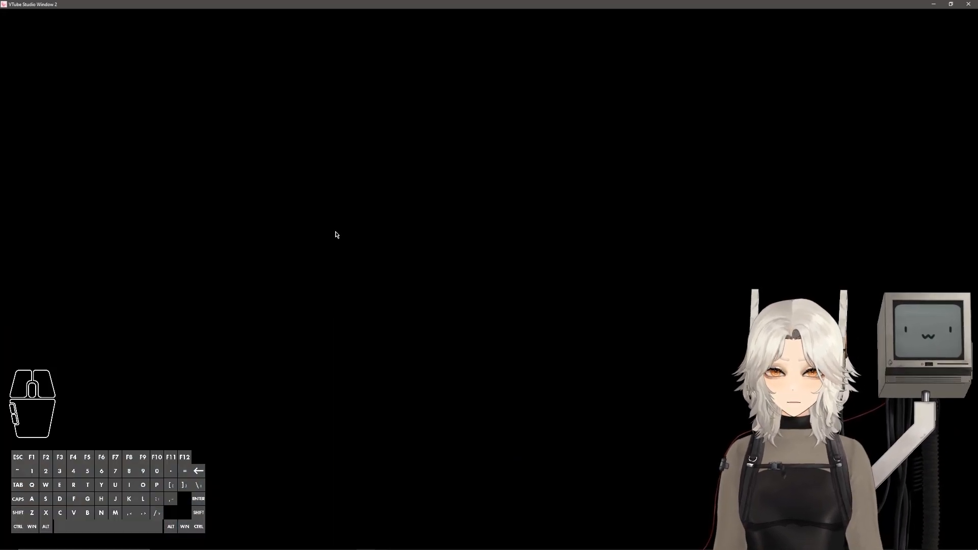
Switch to VTube Studio and load the Live2DPngTuber_Final model from the model list, declining Auto-Setup
{"action": "double_click", "coordinate": [334, 234]}
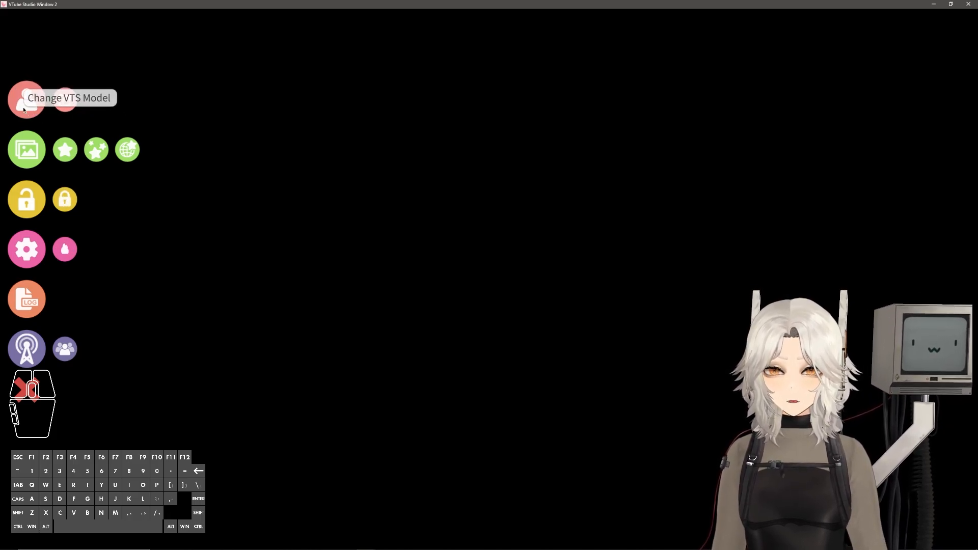
{"action": "left_click", "coordinate": [23, 109]}
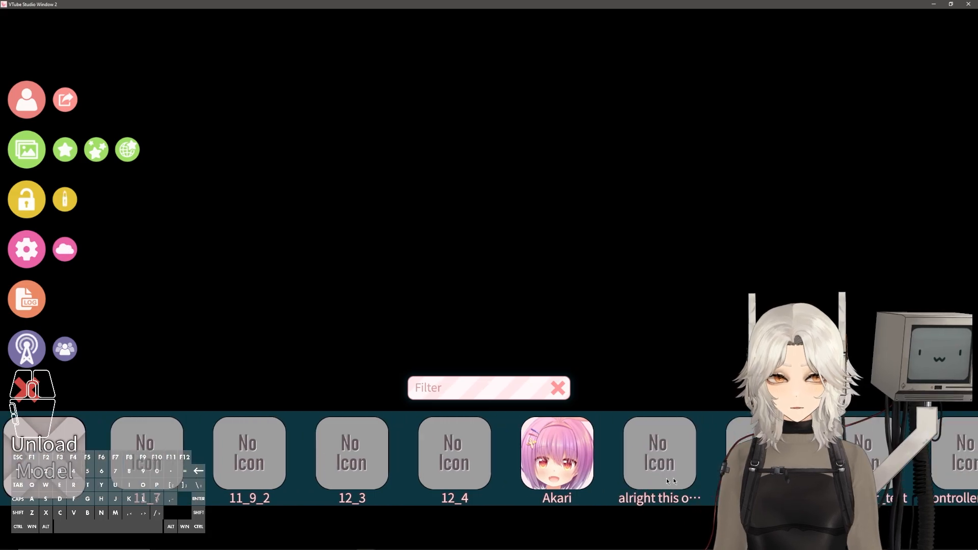
{"action": "scroll", "coordinate": [668, 482], "scroll_direction": "down", "scroll_amount": 15}
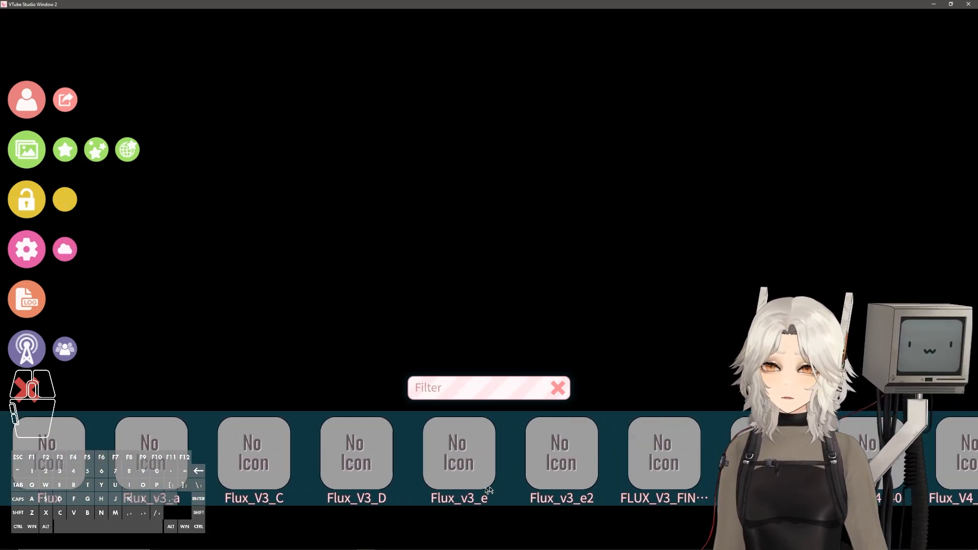
{"action": "scroll", "coordinate": [487, 490], "scroll_direction": "down", "scroll_amount": 20}
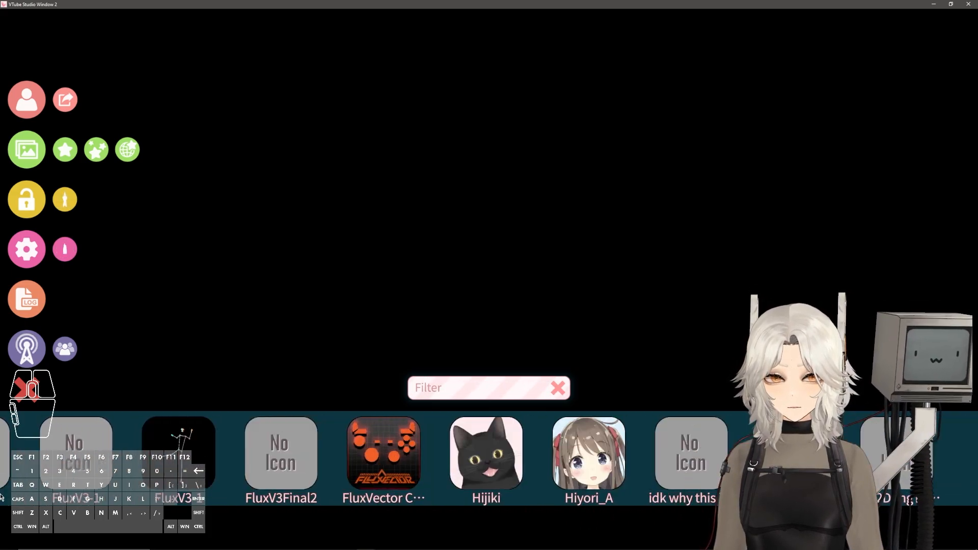
{"action": "scroll", "coordinate": [1, 496], "scroll_direction": "down", "scroll_amount": 15}
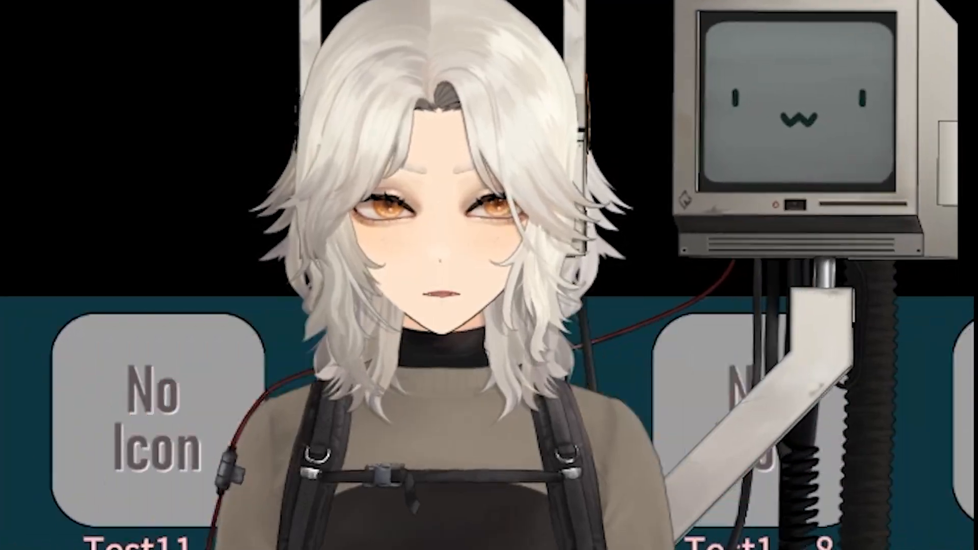
{"action": "left_click", "coordinate": [476, 399]}
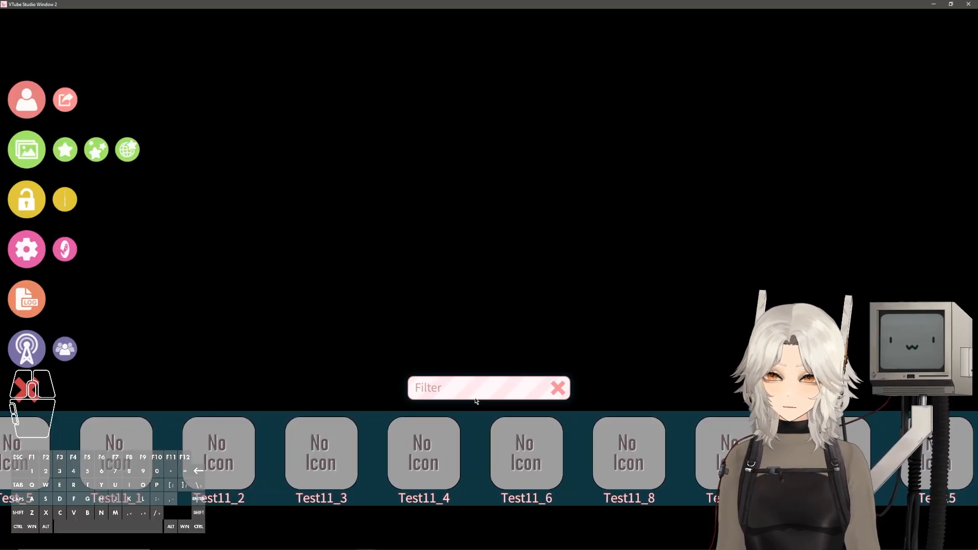
{"action": "type", "text": "final"}
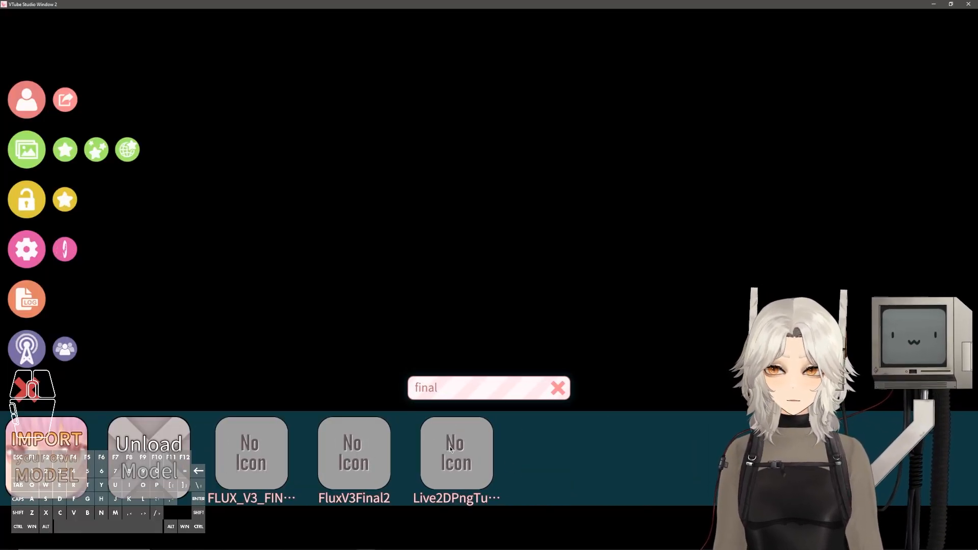
{"action": "left_click", "coordinate": [463, 451]}
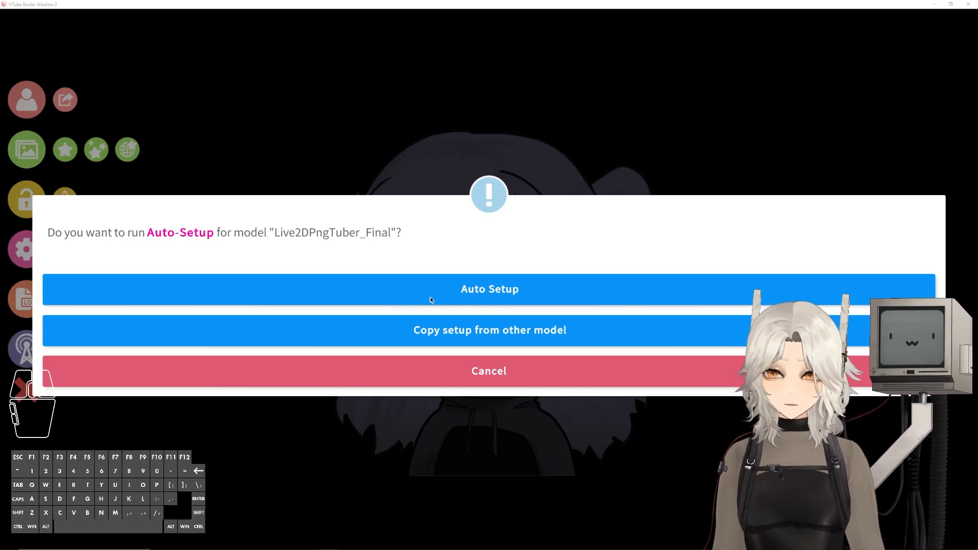
{"action": "left_click", "coordinate": [500, 376]}
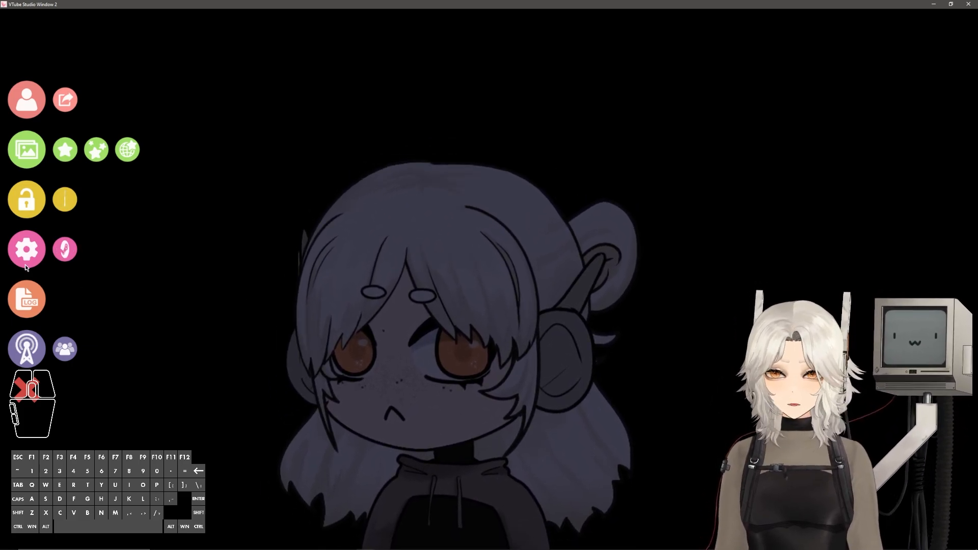
Turn on microphone use and select Wave Link MicrophoneFX (Elgato Wave:XLR) as the microphone
{"action": "left_click", "coordinate": [27, 251]}
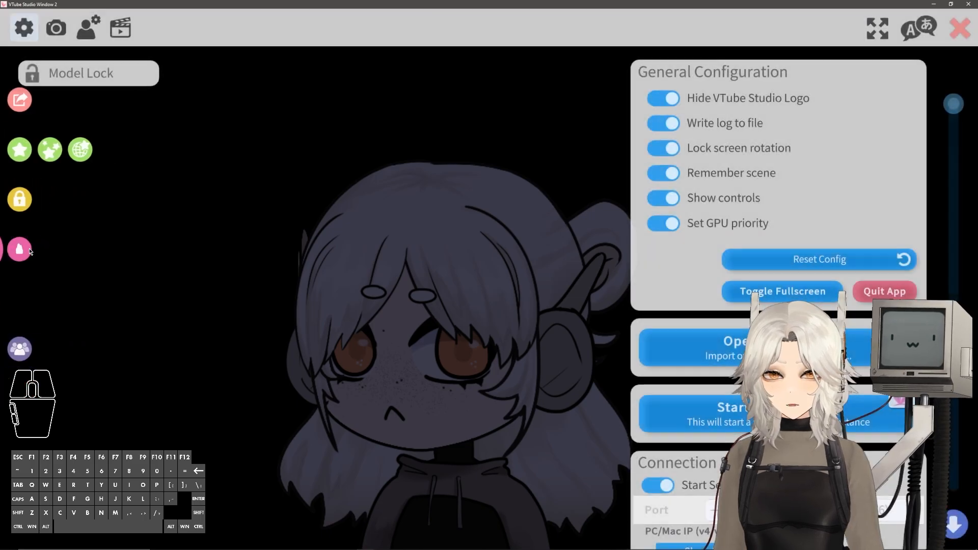
{"action": "scroll", "coordinate": [855, 156], "scroll_direction": "down", "scroll_amount": 10}
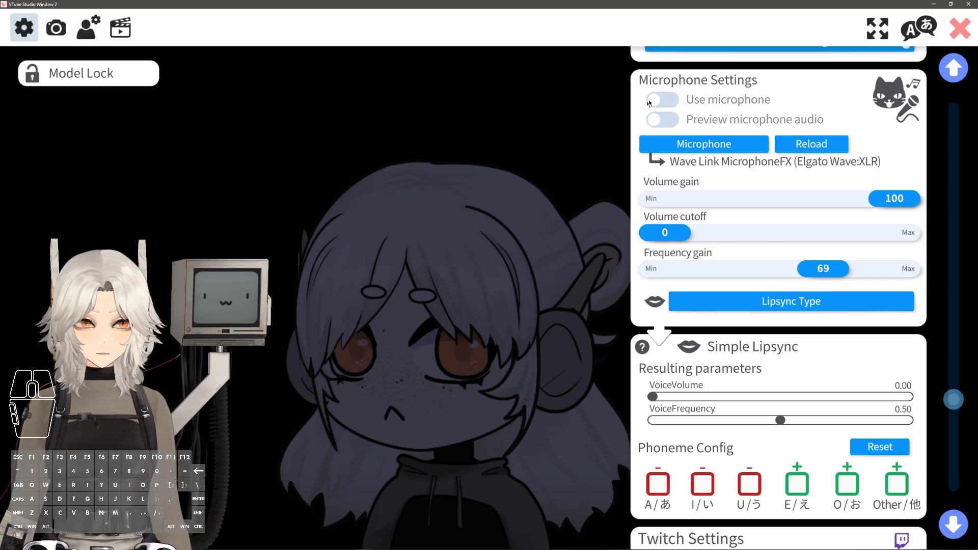
{"action": "left_click", "coordinate": [676, 100]}
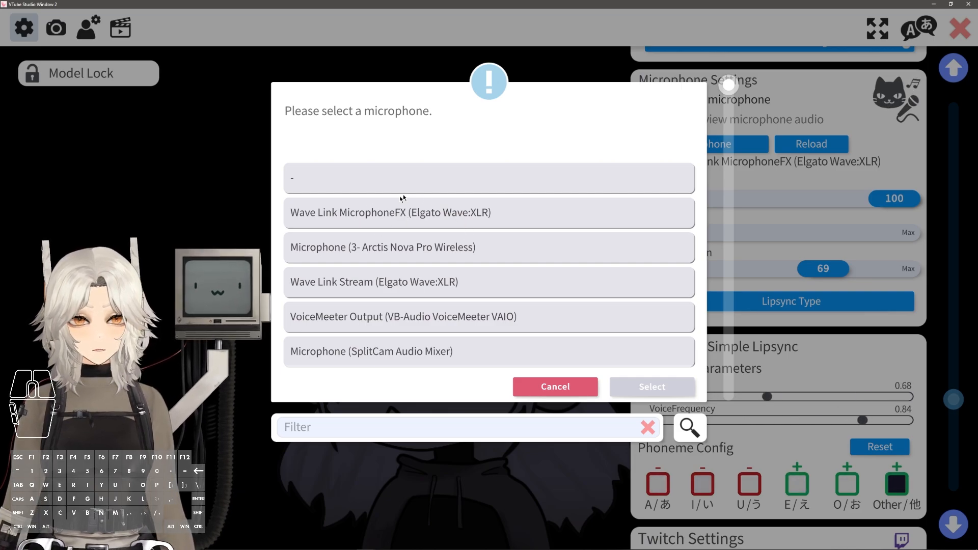
{"action": "double_click", "coordinate": [403, 212]}
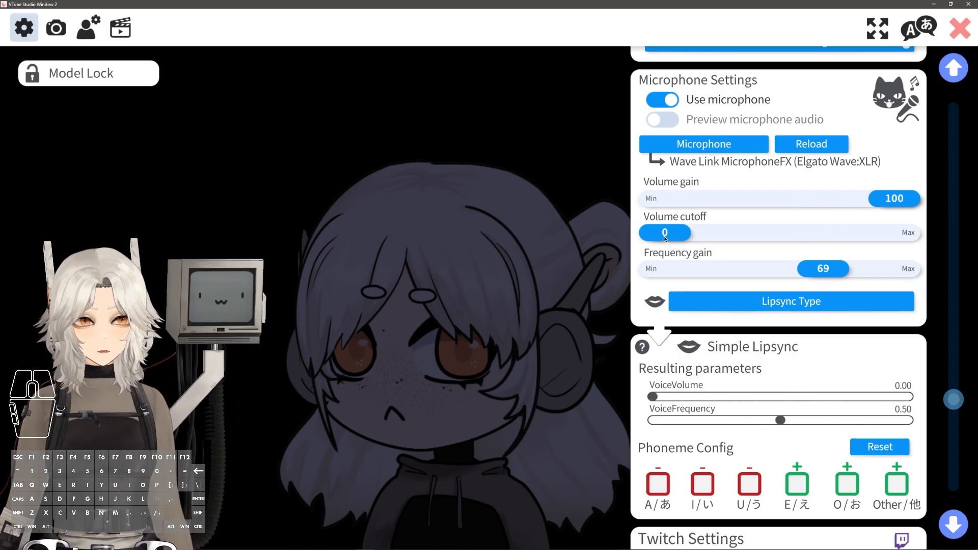
{"action": "mouse_move", "coordinate": [669, 236]}
{"action": "left_mouse_down"}
{"action": "mouse_move", "coordinate": [685, 236]}
{"action": "mouse_move", "coordinate": [669, 236]}
{"action": "left_mouse_up"}
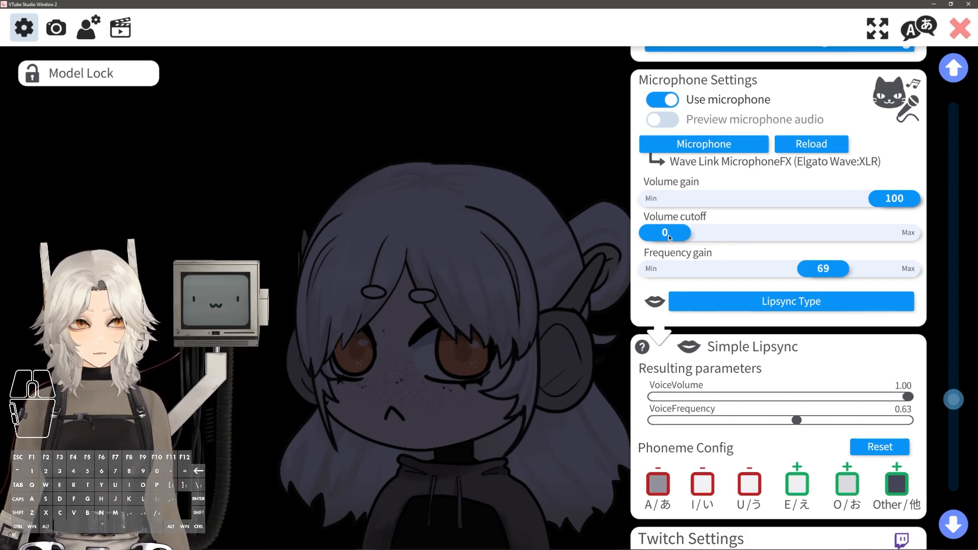
{"action": "left_click_drag", "start_coordinate": [689, 236], "coordinate": [680, 234]}
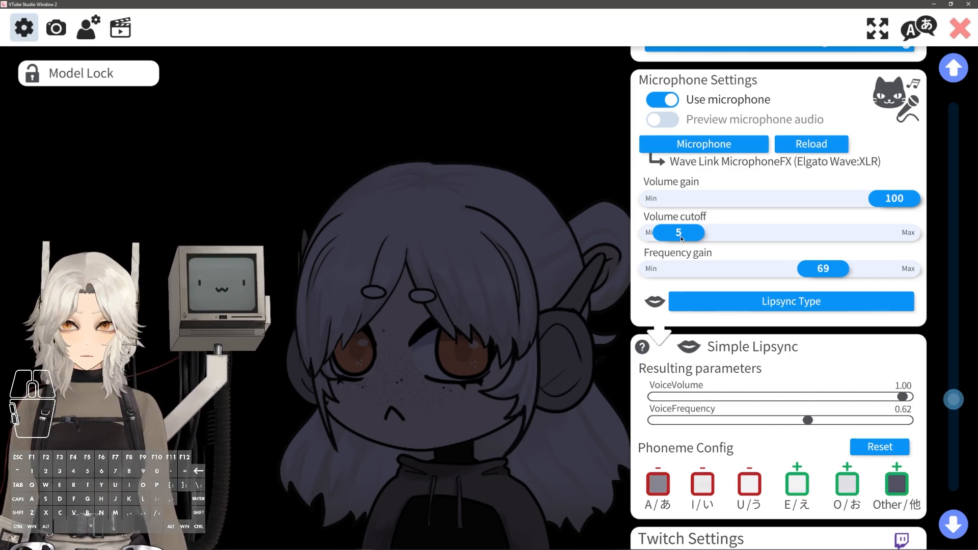
{"action": "left_click_drag", "start_coordinate": [681, 237], "coordinate": [646, 235]}
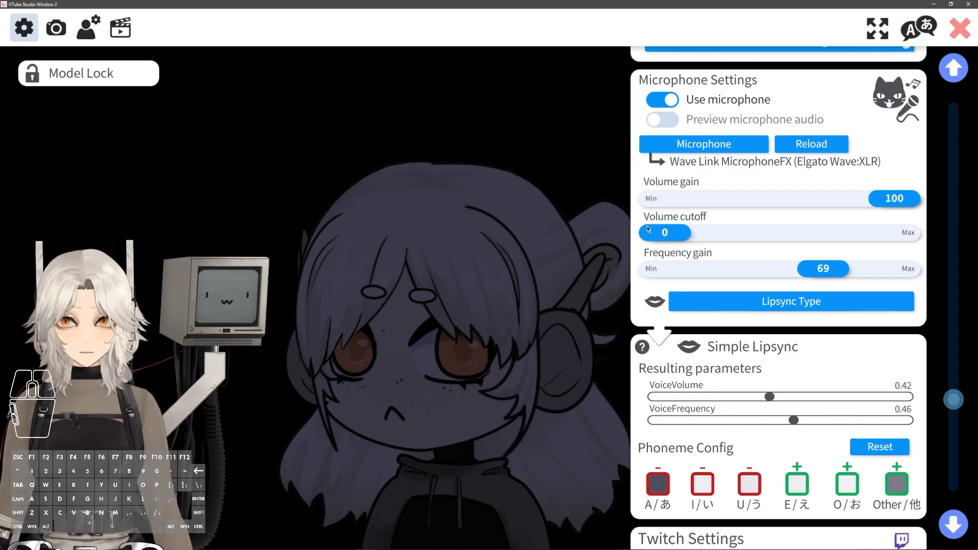
Set the frequency gain to 75 and choose Simple Lipsync as the lipsync type
{"action": "left_click_drag", "start_coordinate": [761, 269], "coordinate": [831, 279]}
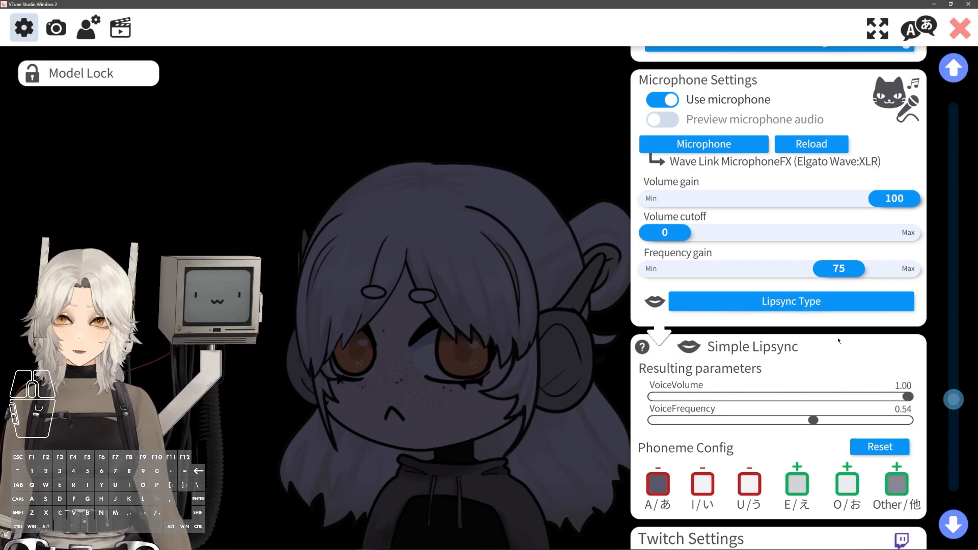
{"action": "left_click", "coordinate": [815, 302]}
{"action": "left_click", "coordinate": [351, 176]}
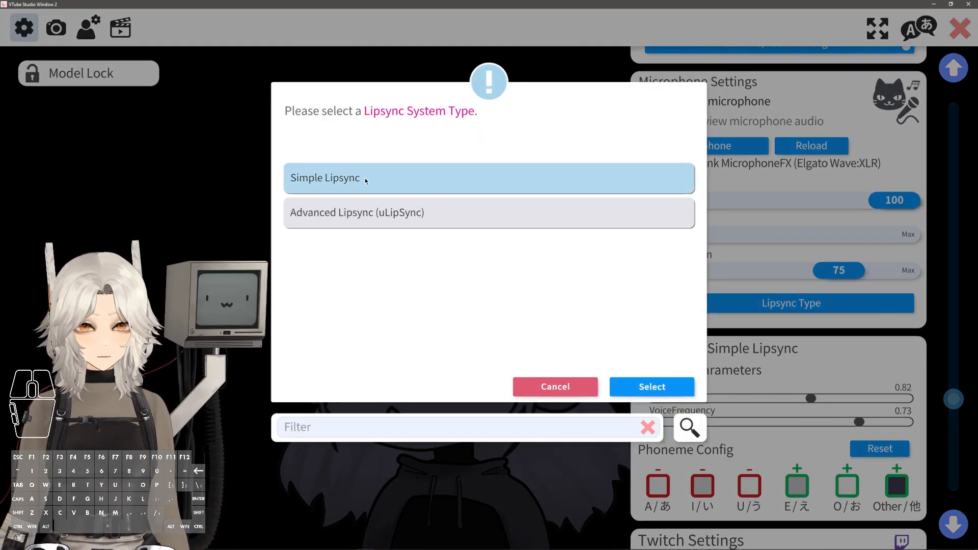
{"action": "left_click", "coordinate": [652, 387]}
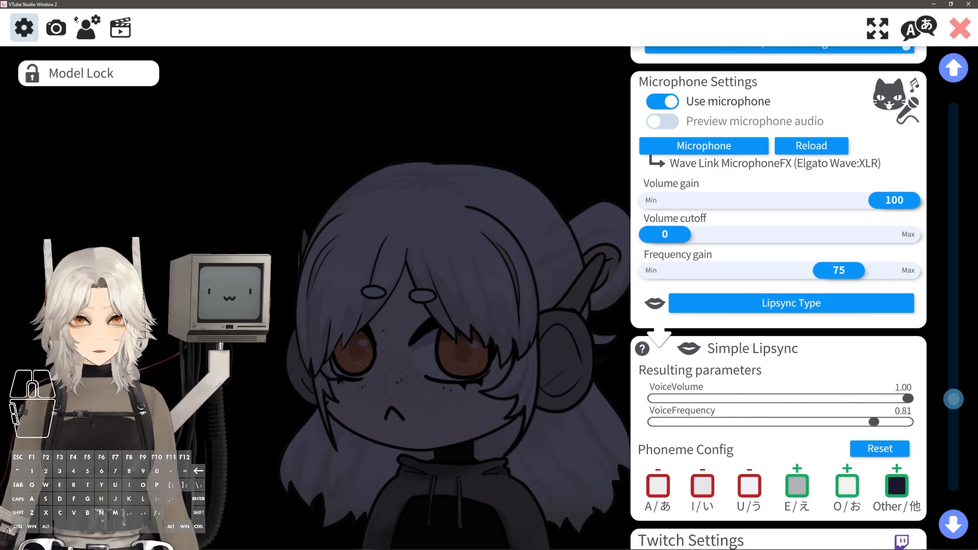
Assign Idle_Animation as the model's idle animation in the model settings
{"action": "left_click", "coordinate": [94, 34]}
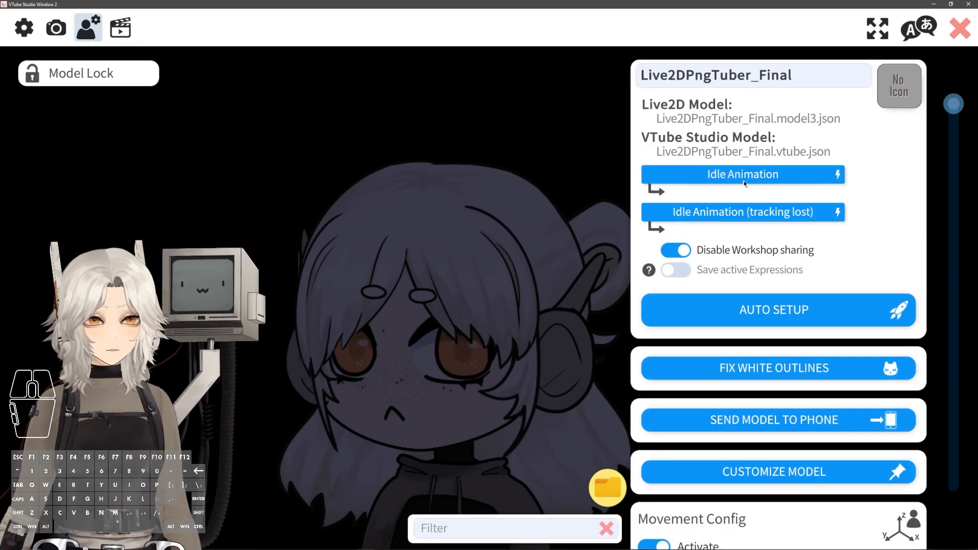
{"action": "left_click", "coordinate": [714, 175]}
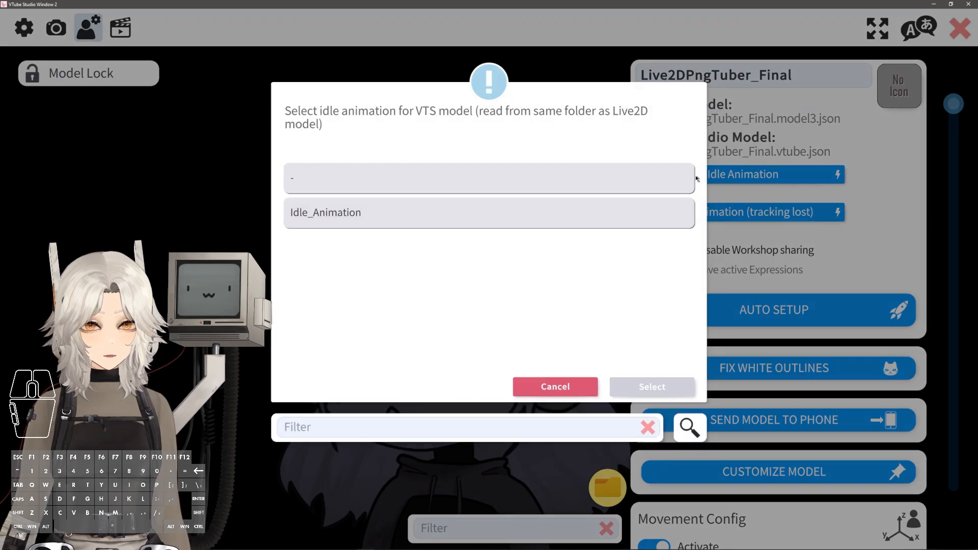
{"action": "left_click", "coordinate": [340, 222]}
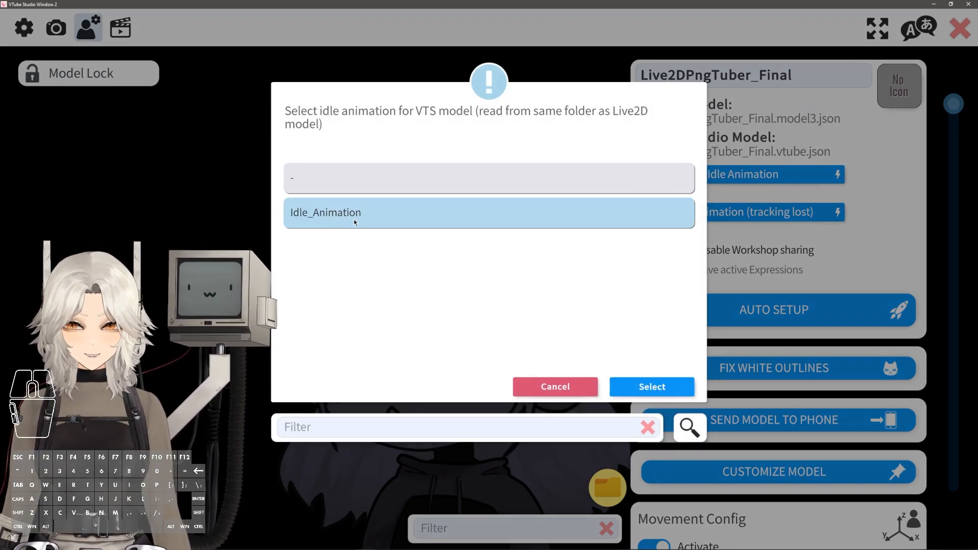
{"action": "left_click", "coordinate": [653, 387]}
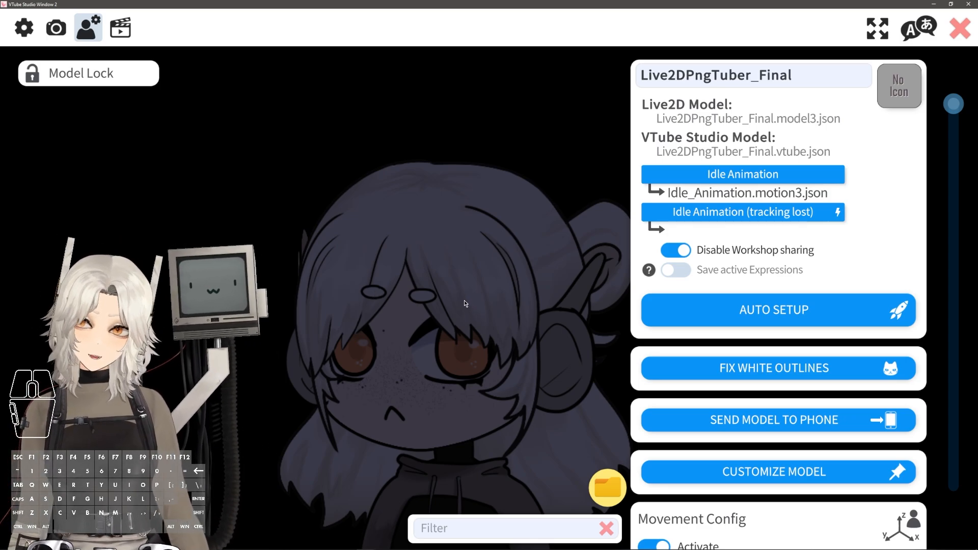
Add a custom parameter named Voice Volume with VoiceVolume as input and ParamVoiceVolume as output
{"action": "left_click_drag", "start_coordinate": [954, 104], "coordinate": [827, 500]}
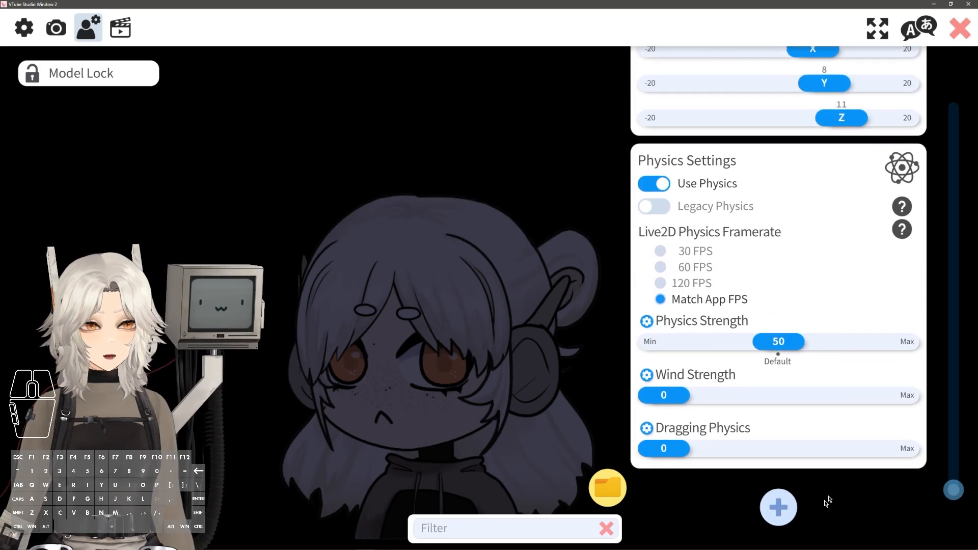
{"action": "left_click", "coordinate": [779, 508]}
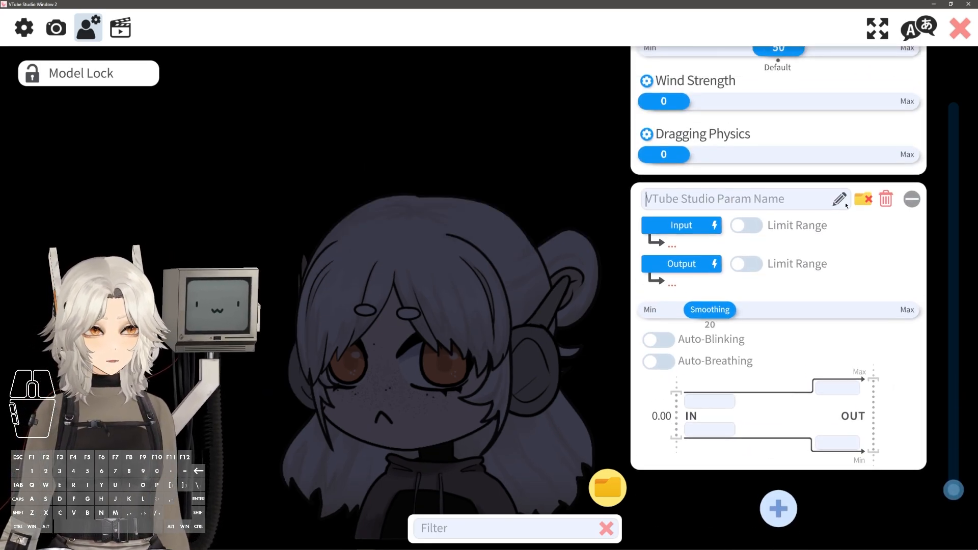
{"action": "left_click", "coordinate": [840, 202]}
{"action": "type", "text": "Voice Volume"}
{"action": "left_click", "coordinate": [702, 224]}
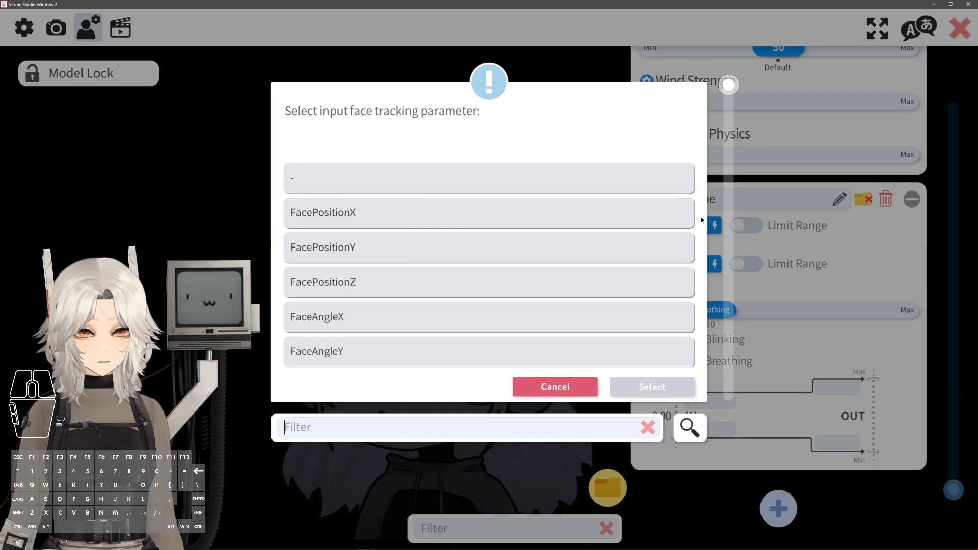
{"action": "type", "text": "vol"}
{"action": "left_click", "coordinate": [539, 177]}
{"action": "left_click", "coordinate": [652, 387]}
{"action": "left_click", "coordinate": [698, 265]}
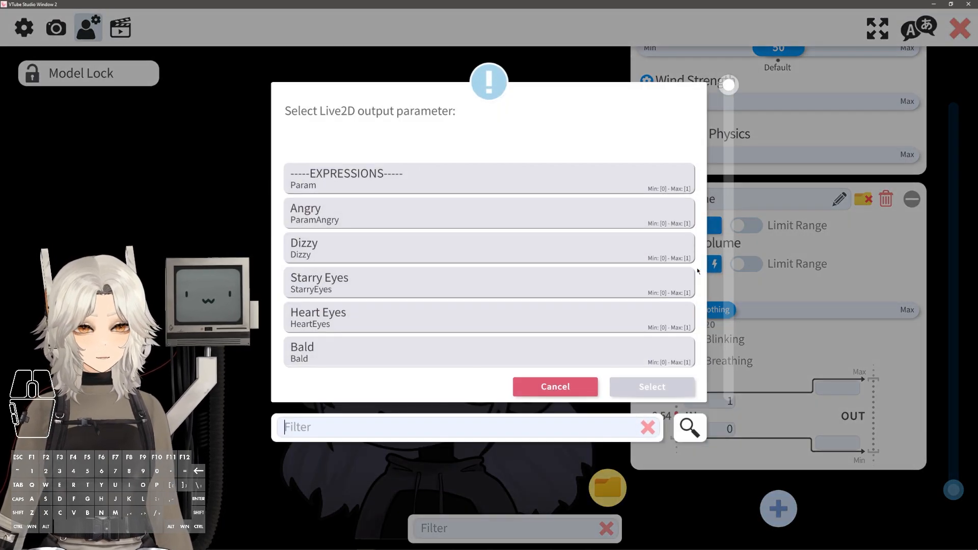
{"action": "type", "text": "vol"}
{"action": "left_click", "coordinate": [493, 185]}
{"action": "left_click", "coordinate": [653, 387]}
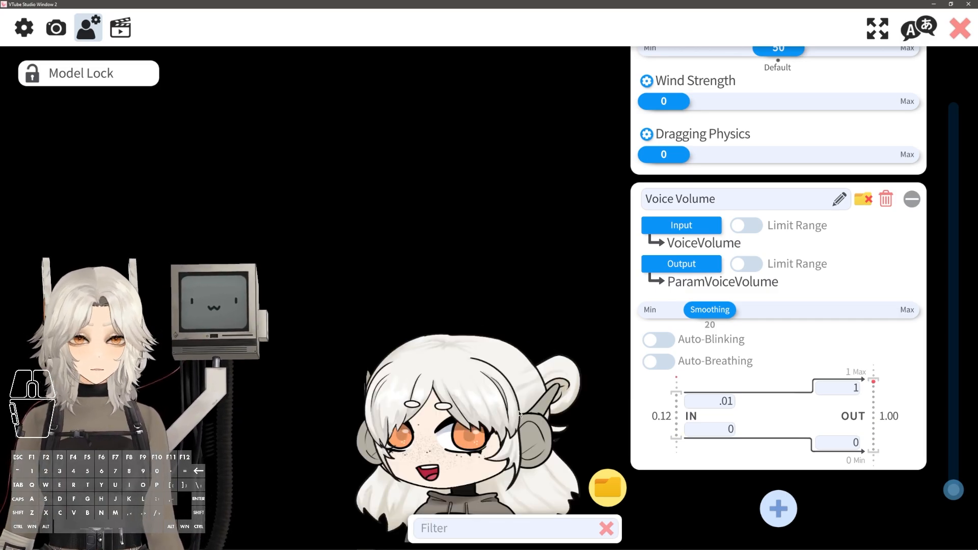
Set the Voice Volume parameter's output minimum to .485
{"action": "scroll", "coordinate": [488, 333], "scroll_direction": "up", "scroll_amount": 5}
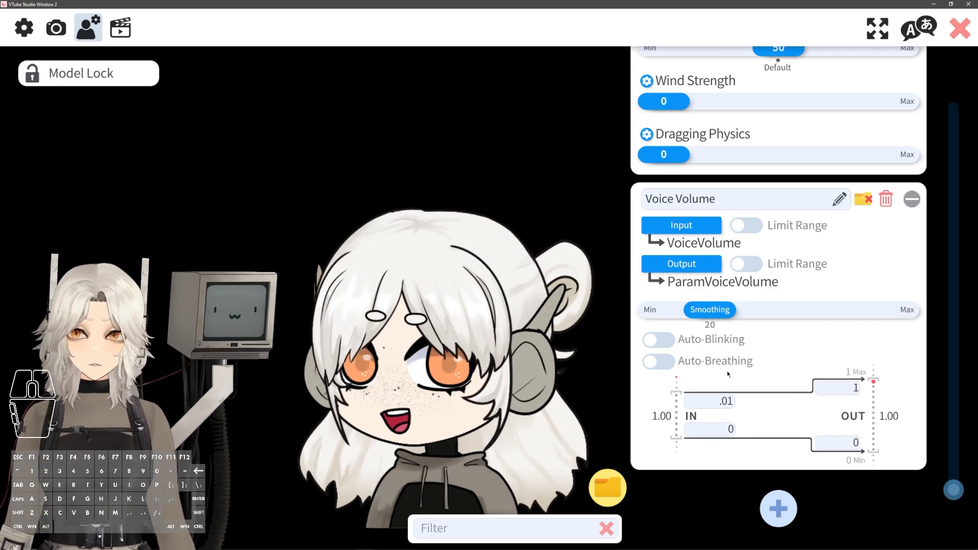
{"action": "left_click", "coordinate": [856, 444]}
{"action": "key", "text": "BackSpace"}
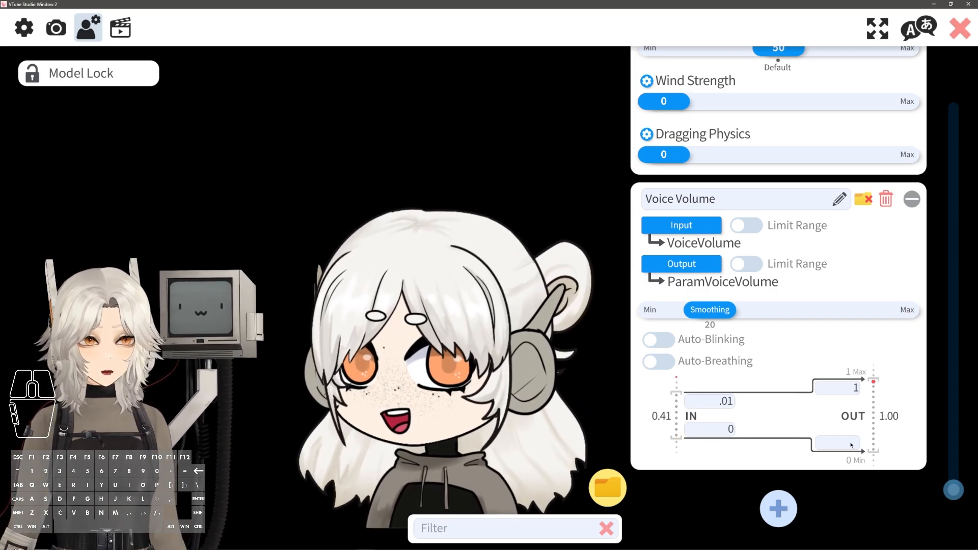
{"action": "type", "text": "49"}
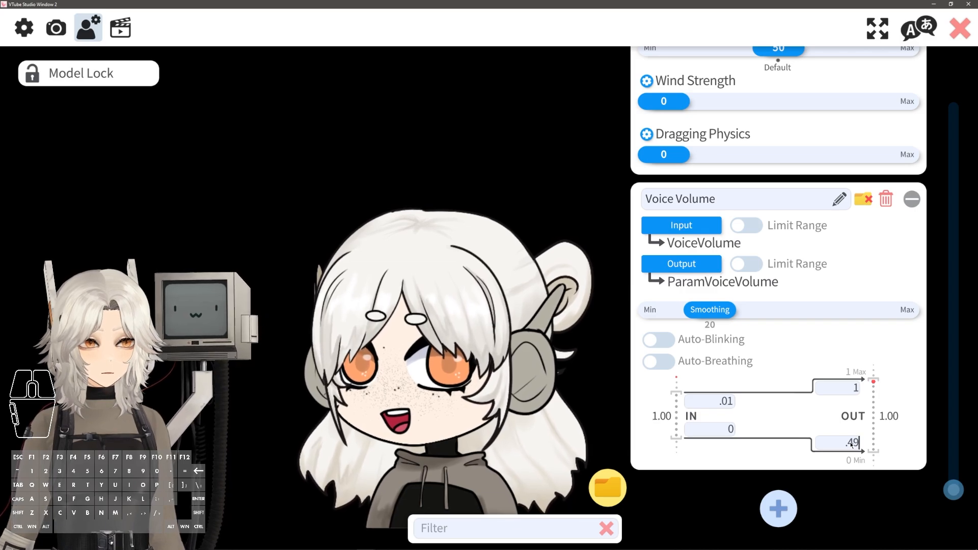
{"action": "left_click", "coordinate": [733, 461]}
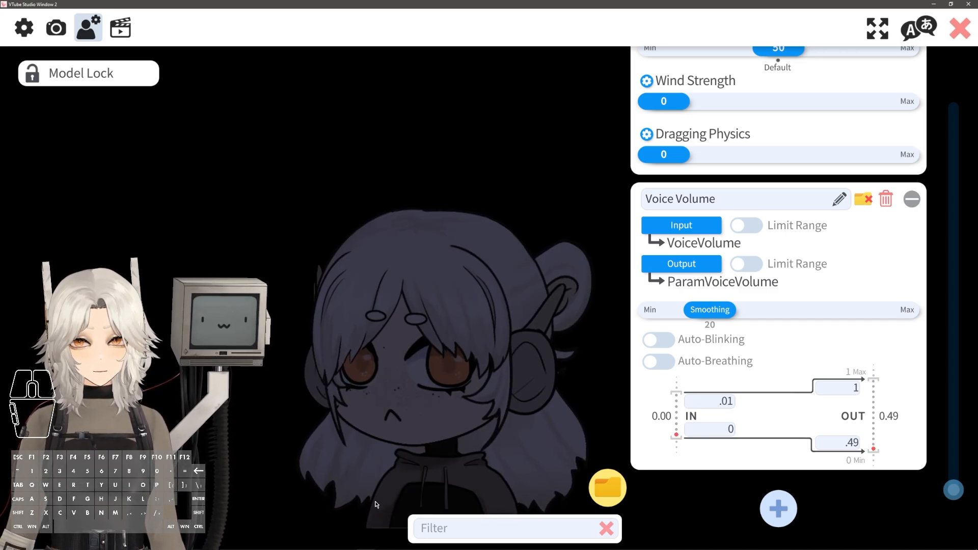
{"action": "left_click", "coordinate": [842, 443]}
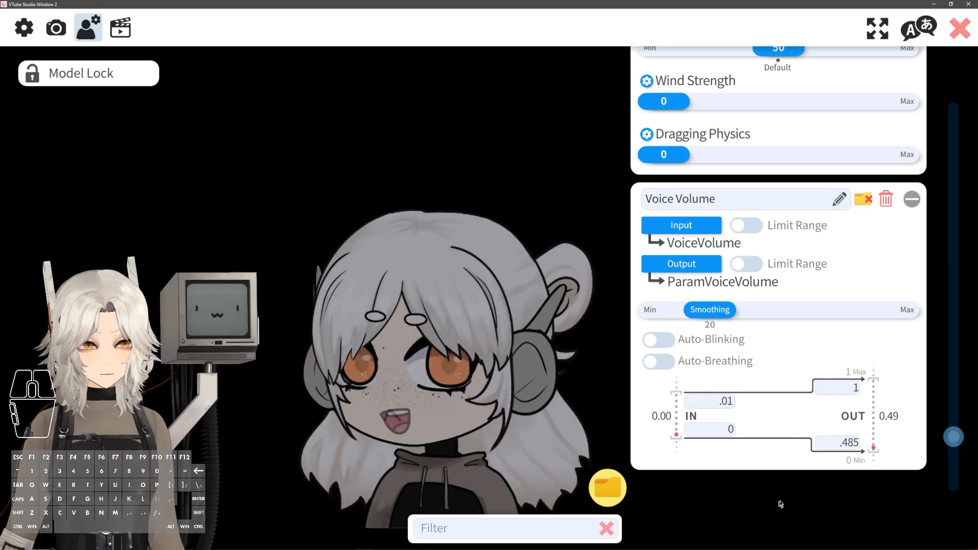
Add a Voice Frequency parameter with VoiceFrequency as input and ParamVoiceFrequency as output
{"action": "left_click", "coordinate": [778, 508]}
{"action": "type", "text": "Voci"}
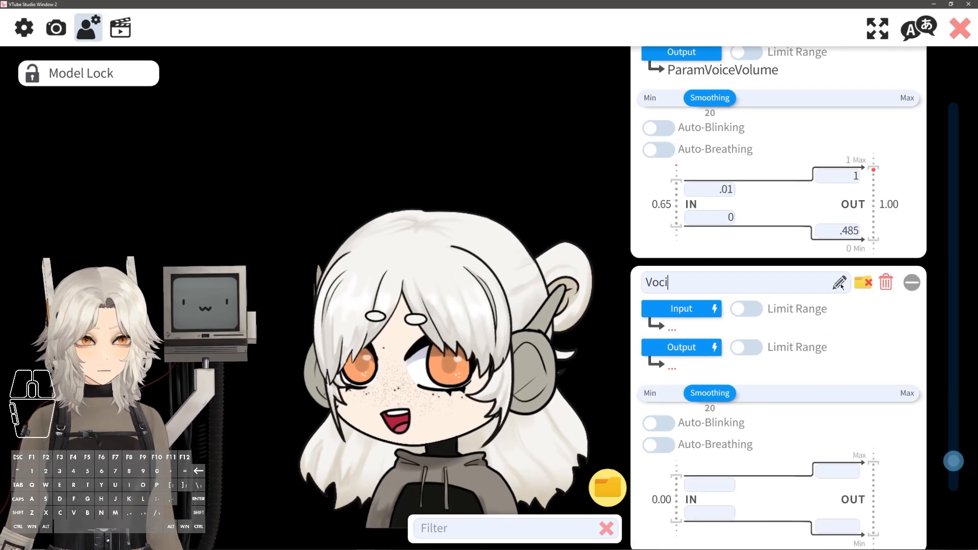
{"action": "key", "text": "BackSpace"}
{"action": "type", "text": "ice Frequency"}
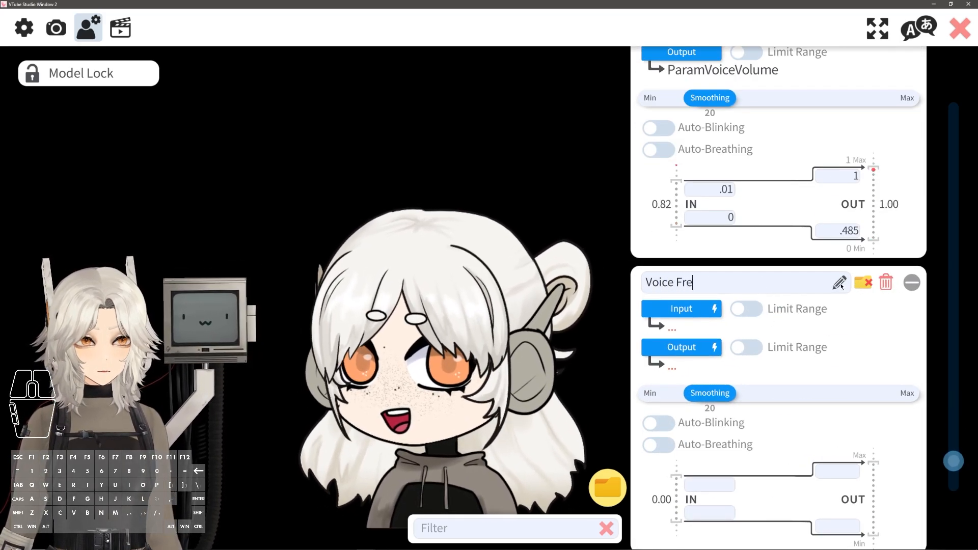
{"action": "left_click", "coordinate": [682, 309]}
{"action": "type", "text": "fre"}
{"action": "left_click", "coordinate": [359, 177]}
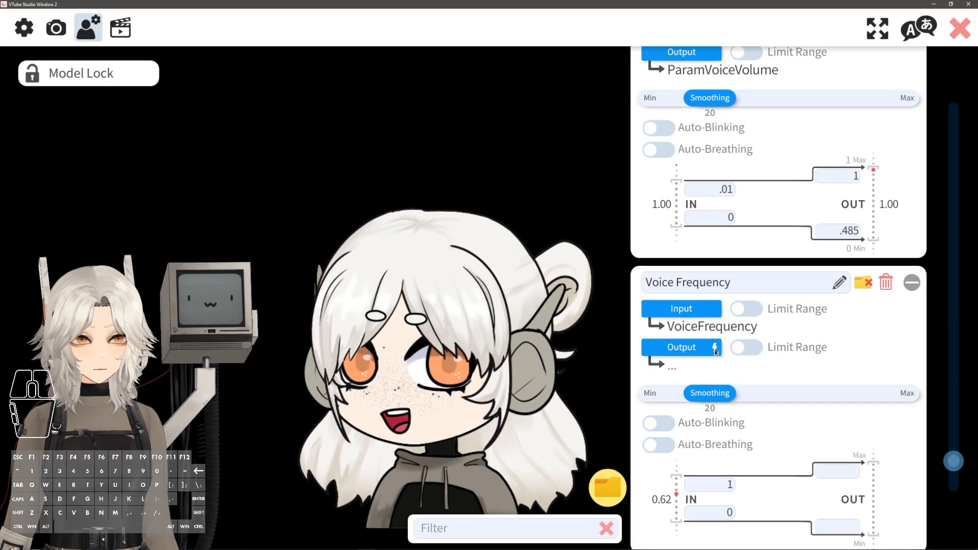
{"action": "left_click", "coordinate": [691, 353]}
{"action": "type", "text": "fre"}
{"action": "double_click", "coordinate": [502, 184]}
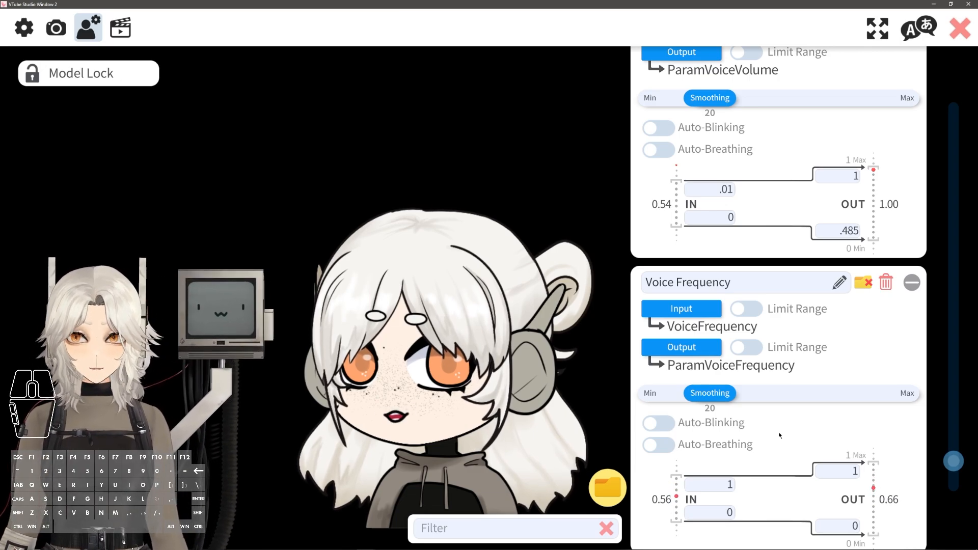
Set the Voice Frequency parameter's smoothing to 5
{"action": "scroll", "coordinate": [731, 371], "scroll_direction": "down", "scroll_amount": 1}
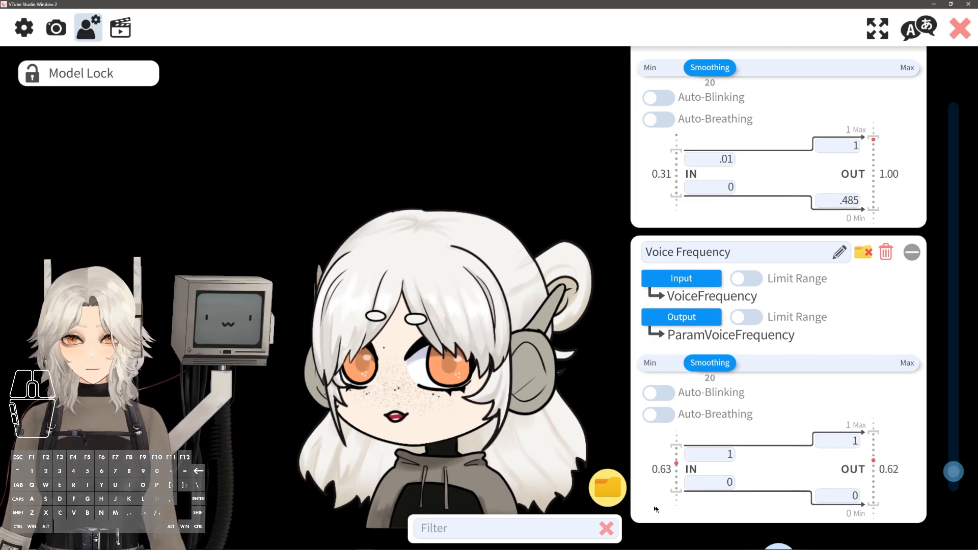
{"action": "left_click_drag", "start_coordinate": [710, 363], "coordinate": [895, 368]}
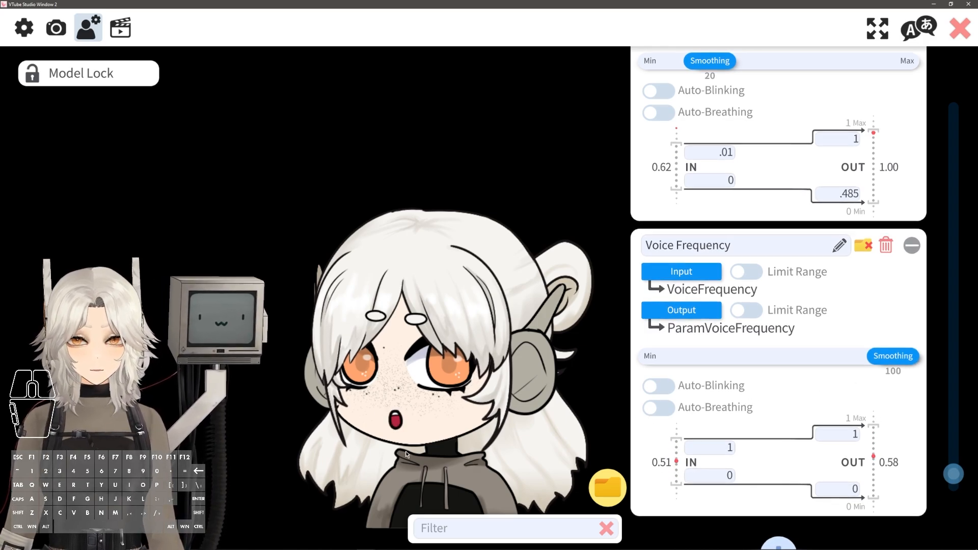
{"action": "left_click_drag", "start_coordinate": [893, 362], "coordinate": [642, 363]}
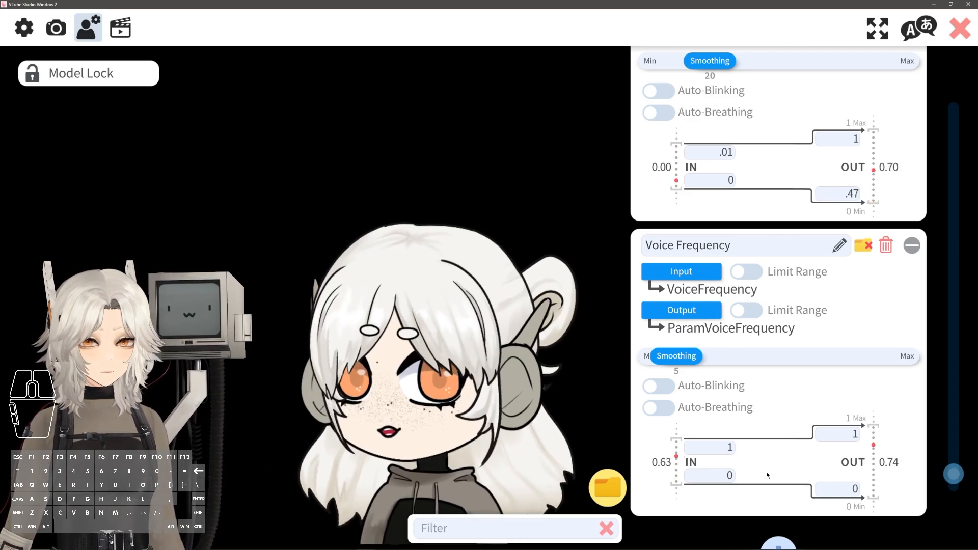
Open the per-group physics strength multipliers and raise the Voice Volume Bounce multiplier
{"action": "scroll", "coordinate": [766, 423], "scroll_direction": "down", "scroll_amount": 1}
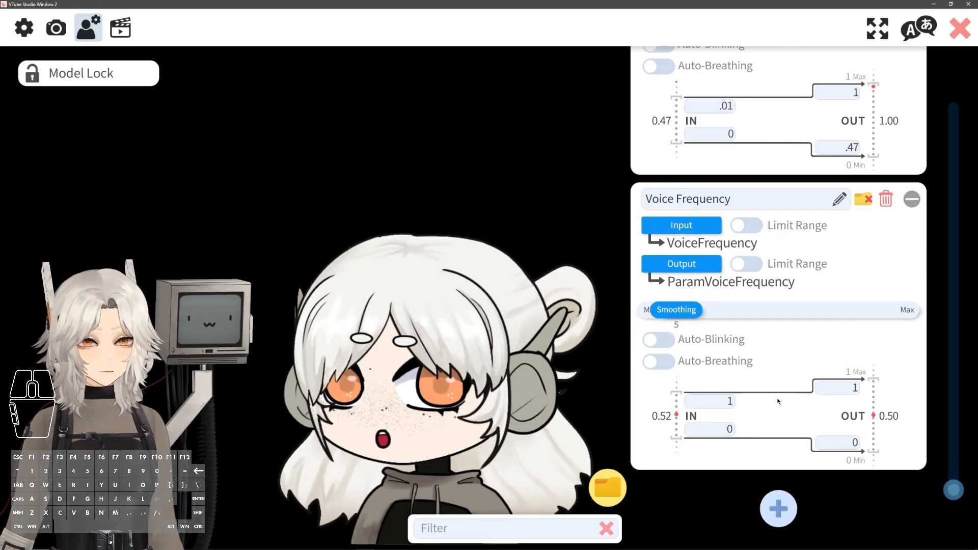
{"action": "scroll", "coordinate": [863, 403], "scroll_direction": "up", "scroll_amount": 10}
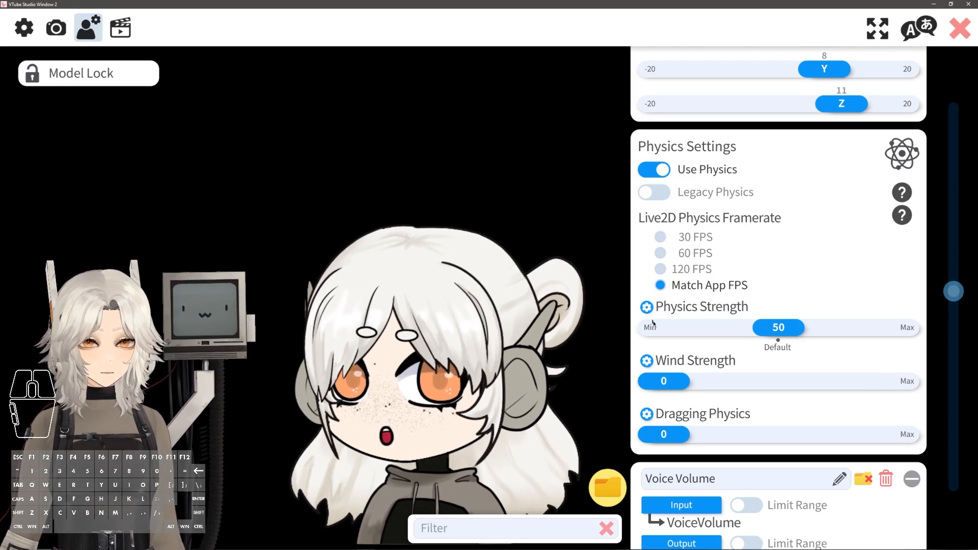
{"action": "left_click_drag", "start_coordinate": [773, 330], "coordinate": [716, 332]}
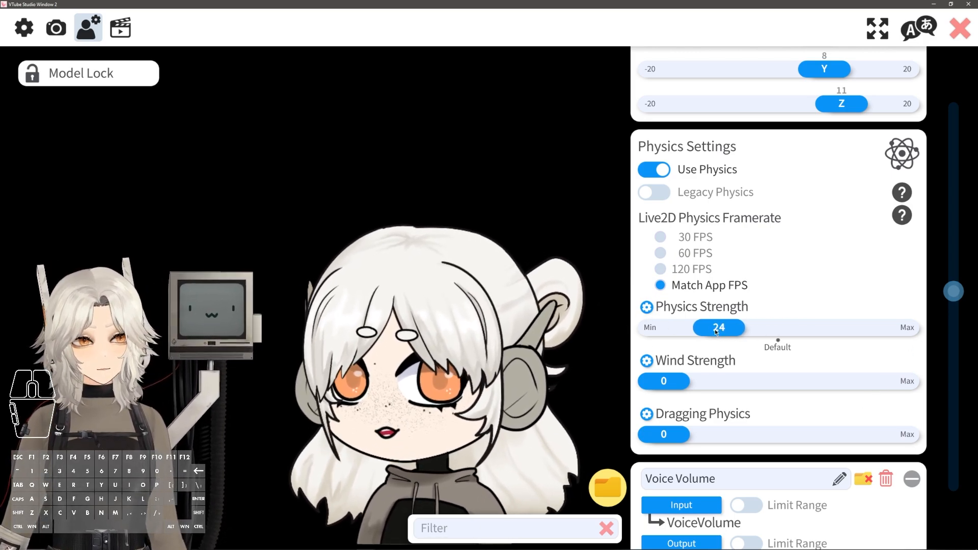
{"action": "left_click", "coordinate": [648, 308]}
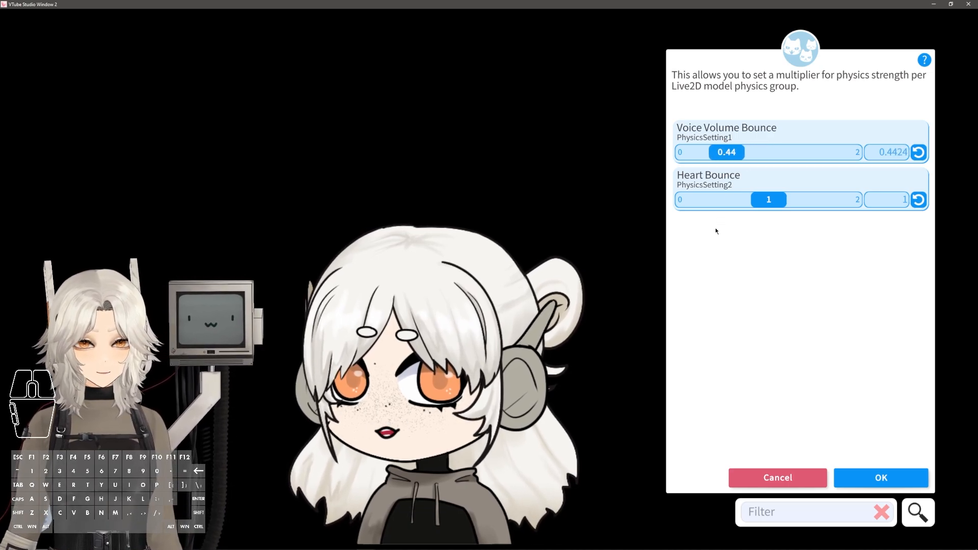
{"action": "left_click_drag", "start_coordinate": [740, 152], "coordinate": [778, 152]}
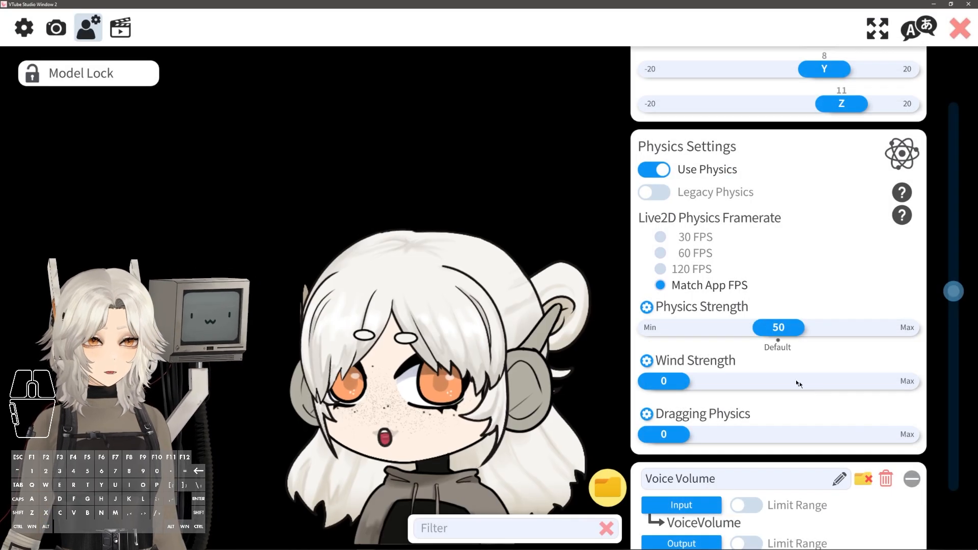
Add an Eye Open L parameter mapping EyeOpenLeft to ParamEyeLOpen, with Auto-Blinking turned on
{"action": "scroll", "coordinate": [816, 433], "scroll_direction": "down", "scroll_amount": 10}
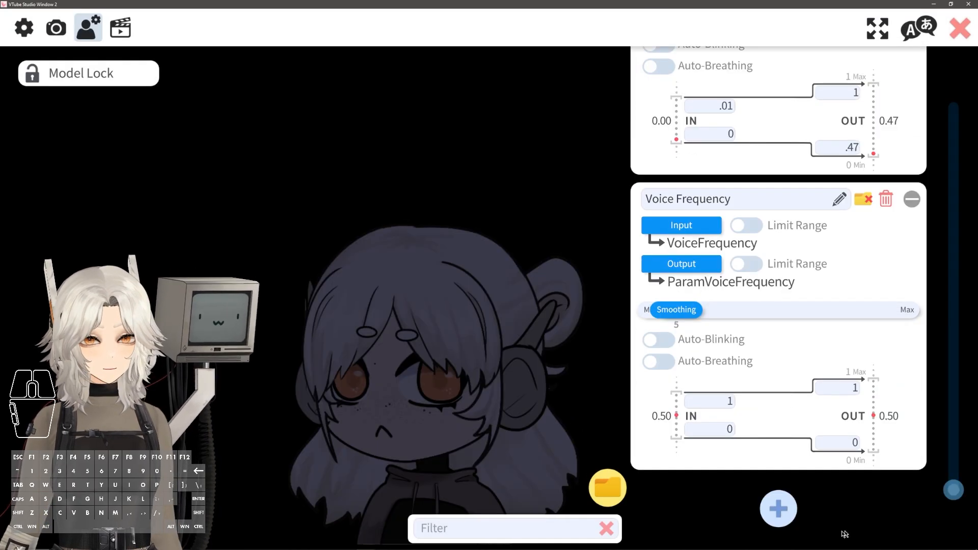
{"action": "left_click", "coordinate": [790, 494]}
{"action": "left_click", "coordinate": [718, 197]}
{"action": "type", "text": "Eye Open L"}
{"action": "left_click", "coordinate": [682, 225]}
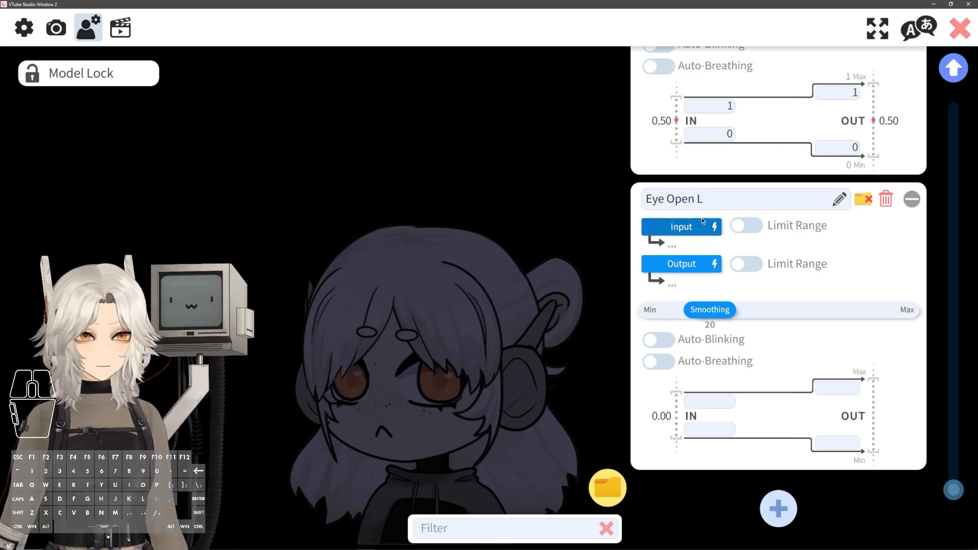
{"action": "left_click", "coordinate": [426, 177]}
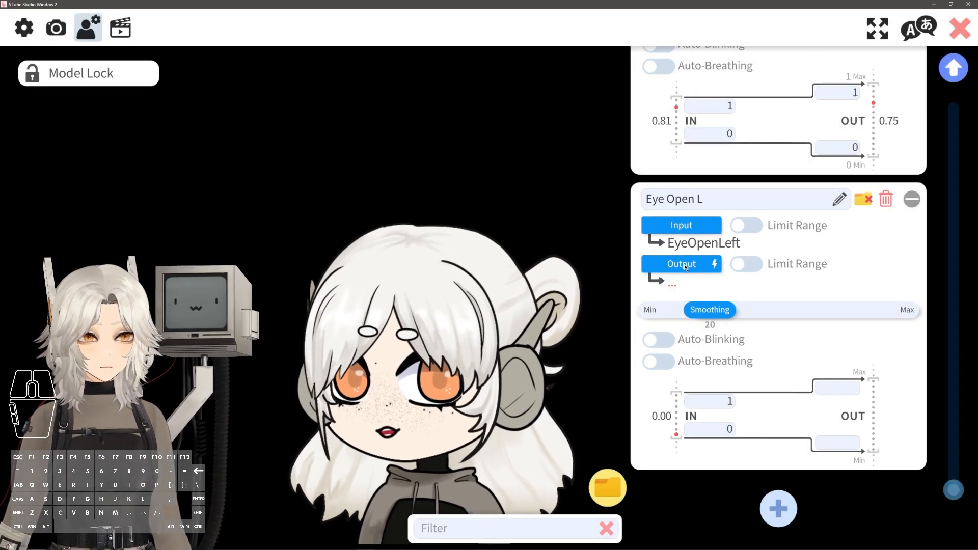
{"action": "left_click", "coordinate": [686, 262]}
{"action": "type", "text": "eye"}
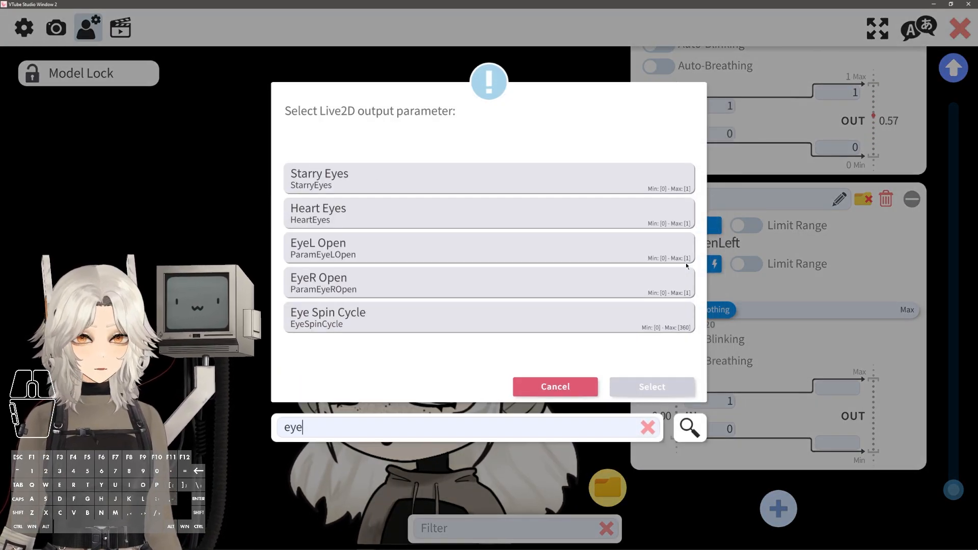
{"action": "left_click", "coordinate": [362, 249]}
{"action": "left_click", "coordinate": [652, 387]}
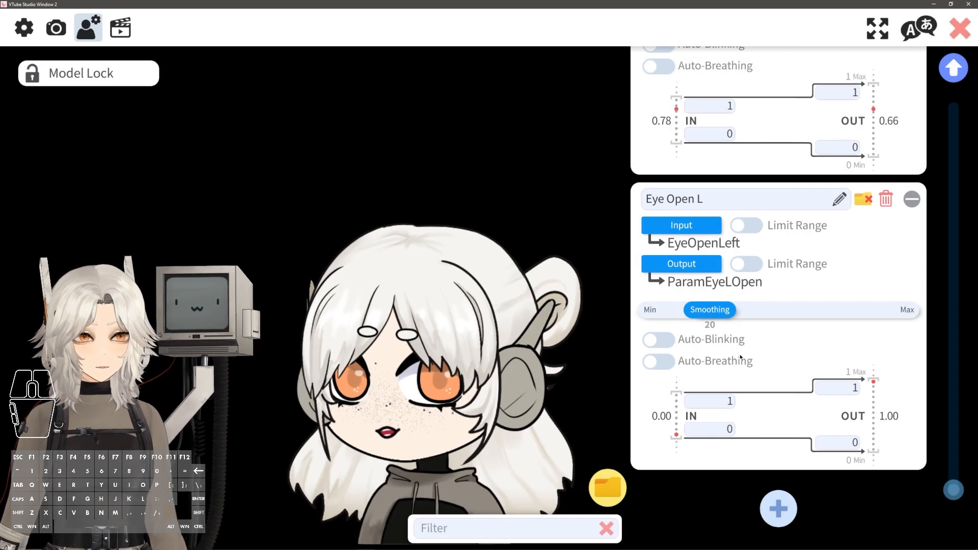
{"action": "left_click", "coordinate": [659, 340]}
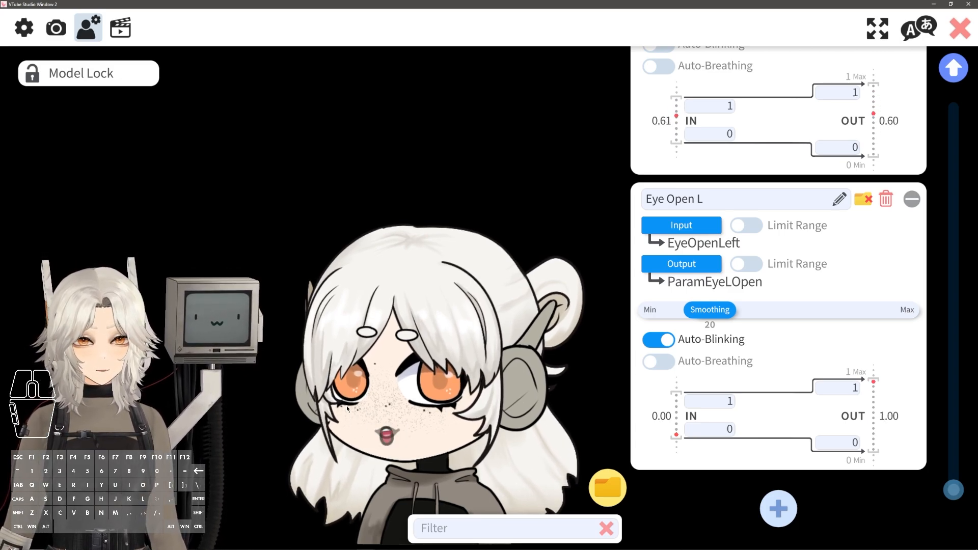
Add an Eye R Open parameter mapping EyeOpenRight to ParamEyeROpen, with Auto-Blinking turned on
{"action": "left_click", "coordinate": [778, 509]}
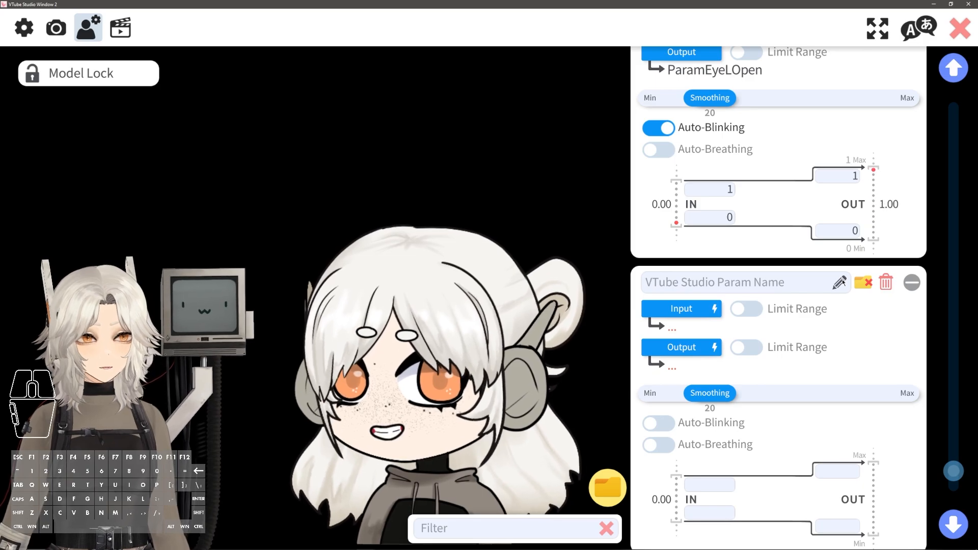
{"action": "type", "text": "Eye R Open"}
{"action": "left_click", "coordinate": [681, 309]}
{"action": "type", "text": "eye r"}
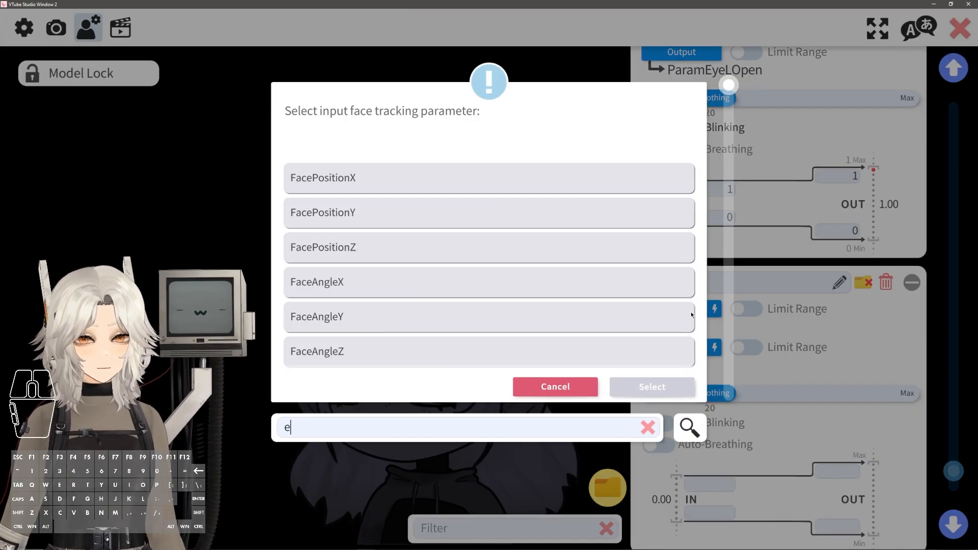
{"action": "left_click", "coordinate": [509, 175]}
{"action": "scroll", "coordinate": [705, 411], "scroll_direction": "down", "scroll_amount": 2}
{"action": "left_click", "coordinate": [696, 293]}
{"action": "type", "text": "righ"}
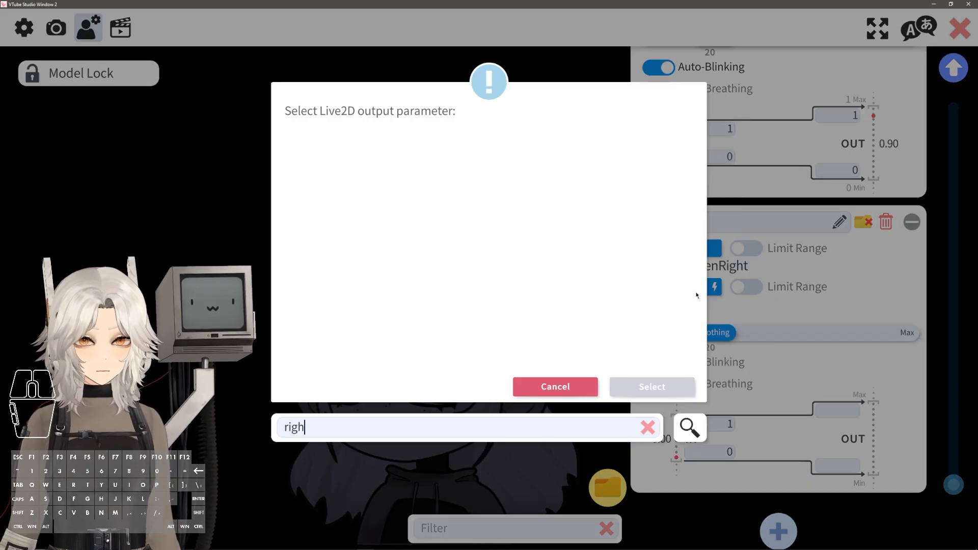
{"action": "key", "text": "BackSpace"}
{"action": "key", "text": "BackSpace"}
{"action": "key", "text": "BackSpace"}
{"action": "key", "text": "BackSpace"}
{"action": "type", "text": "eye"}
{"action": "left_click", "coordinate": [685, 286]}
{"action": "left_click", "coordinate": [685, 390]}
{"action": "left_click", "coordinate": [681, 364]}
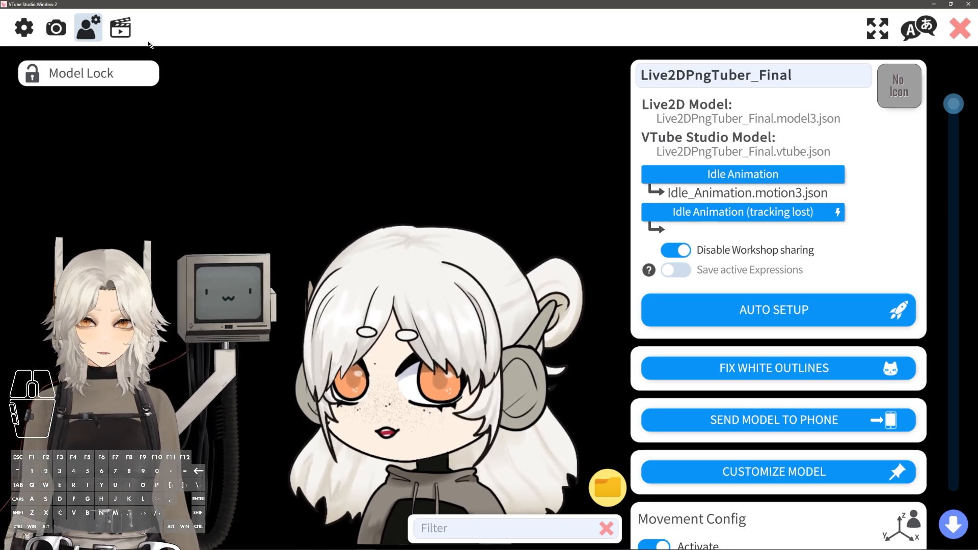
Open the Expression Editor and start creating a new expression
{"action": "left_click", "coordinate": [122, 36]}
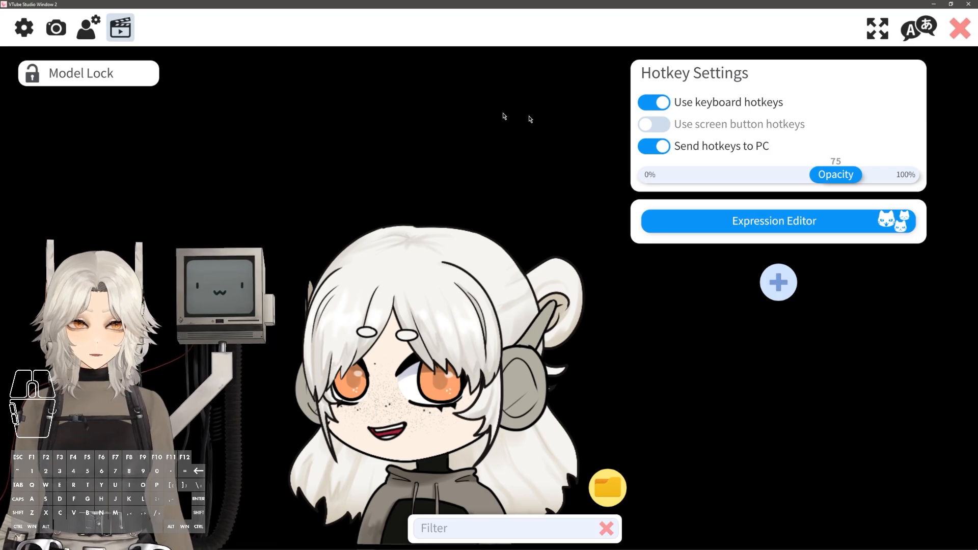
{"action": "left_click", "coordinate": [731, 218]}
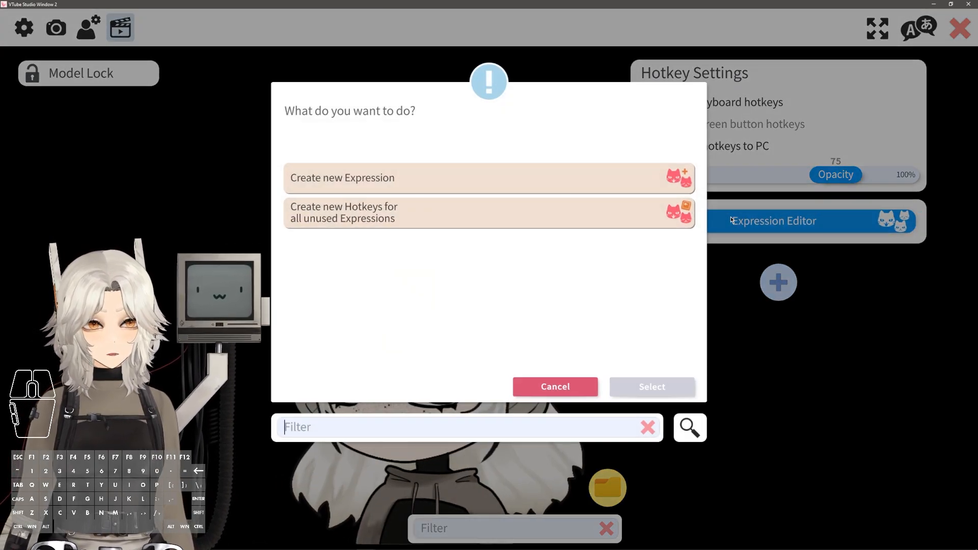
{"action": "left_click", "coordinate": [373, 177]}
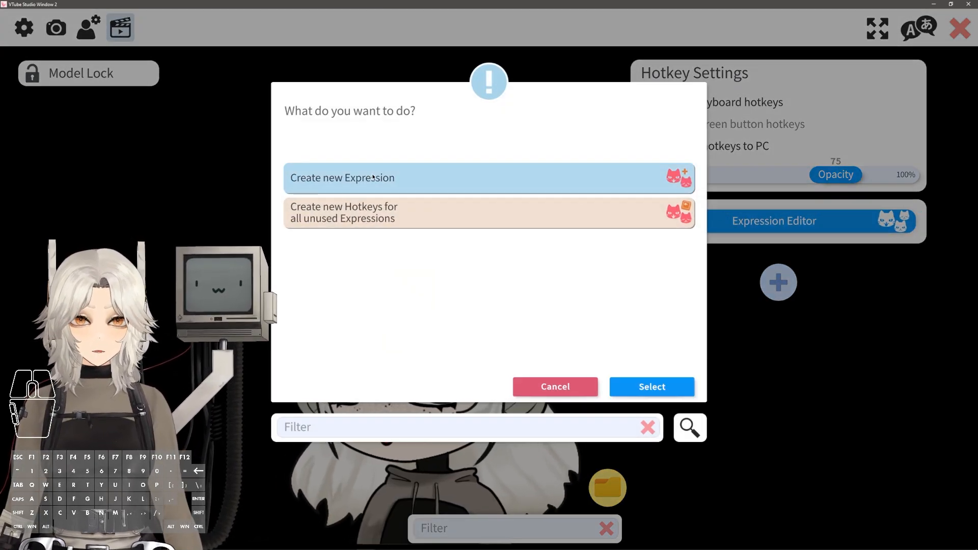
{"action": "left_click", "coordinate": [653, 387]}
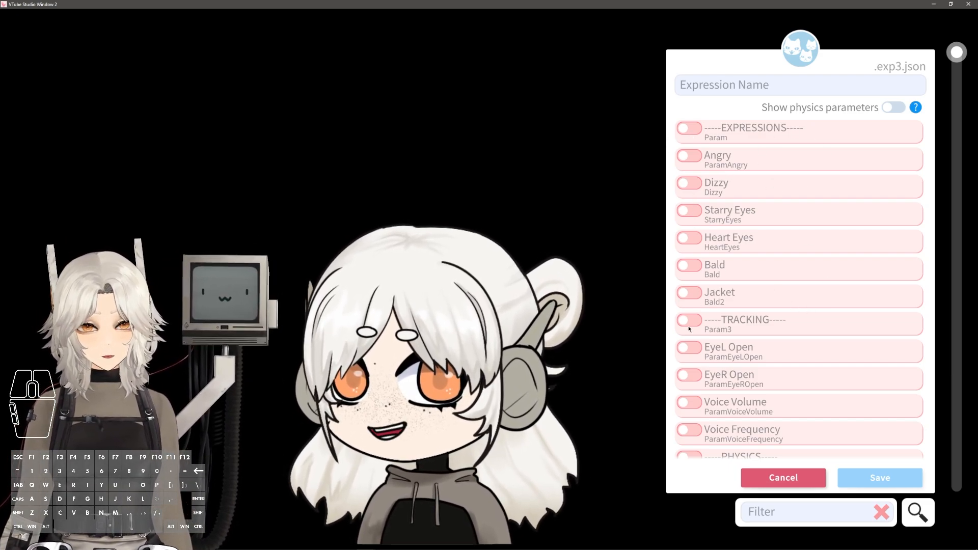
{"action": "left_click", "coordinate": [689, 130]}
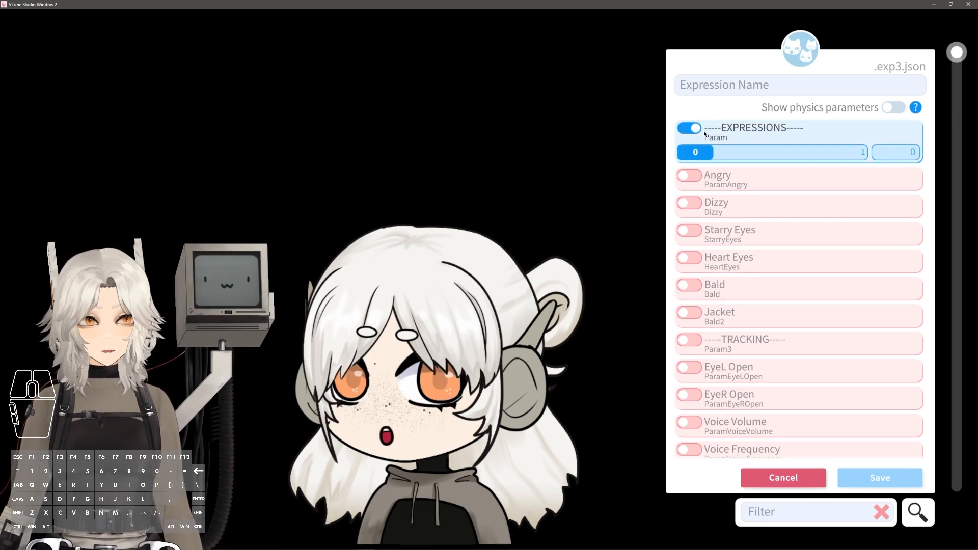
{"action": "left_click_drag", "start_coordinate": [696, 151], "coordinate": [854, 157]}
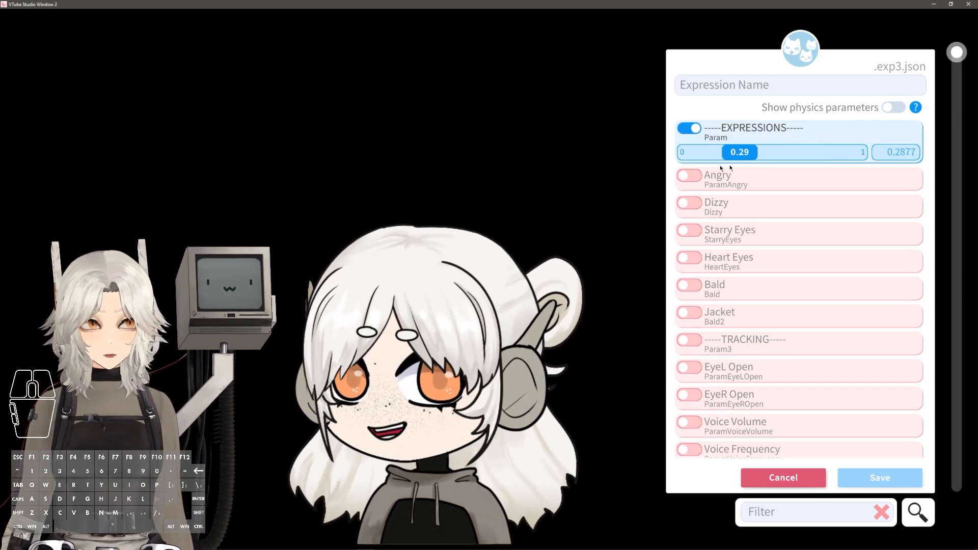
{"action": "left_click", "coordinate": [723, 145]}
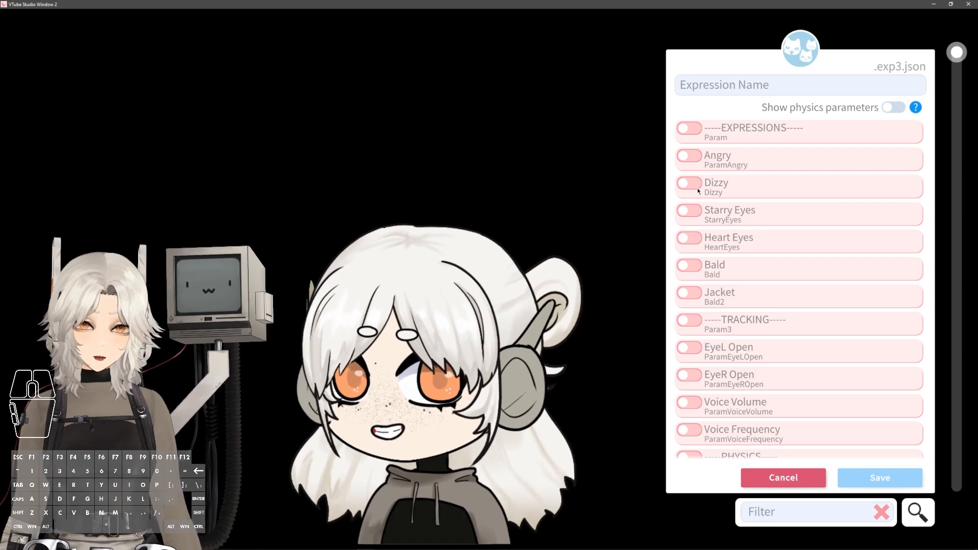
Create an expression named Angry with the Angry parameter enabled and set to 1, and save it
{"action": "left_click", "coordinate": [699, 162]}
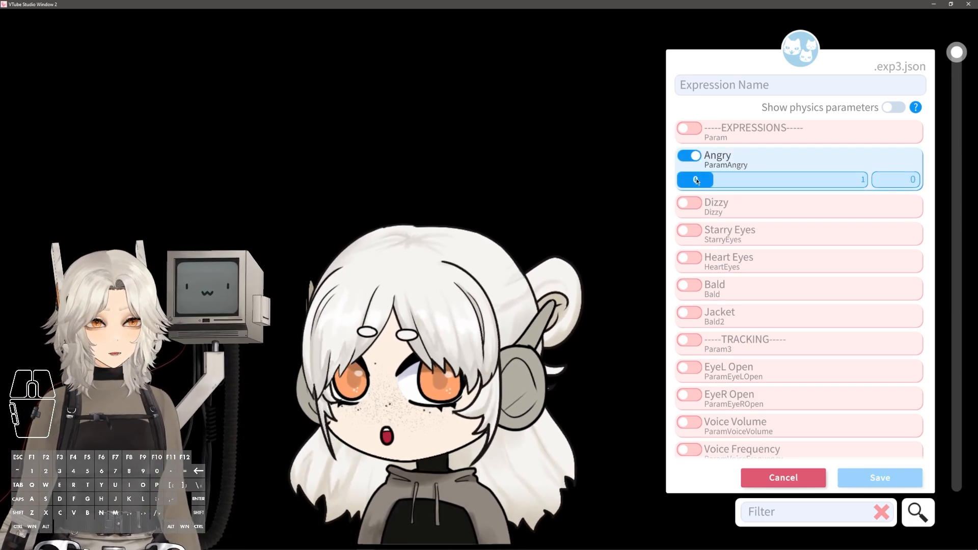
{"action": "left_click", "coordinate": [796, 180]}
{"action": "left_click_drag", "start_coordinate": [796, 180], "coordinate": [866, 180]}
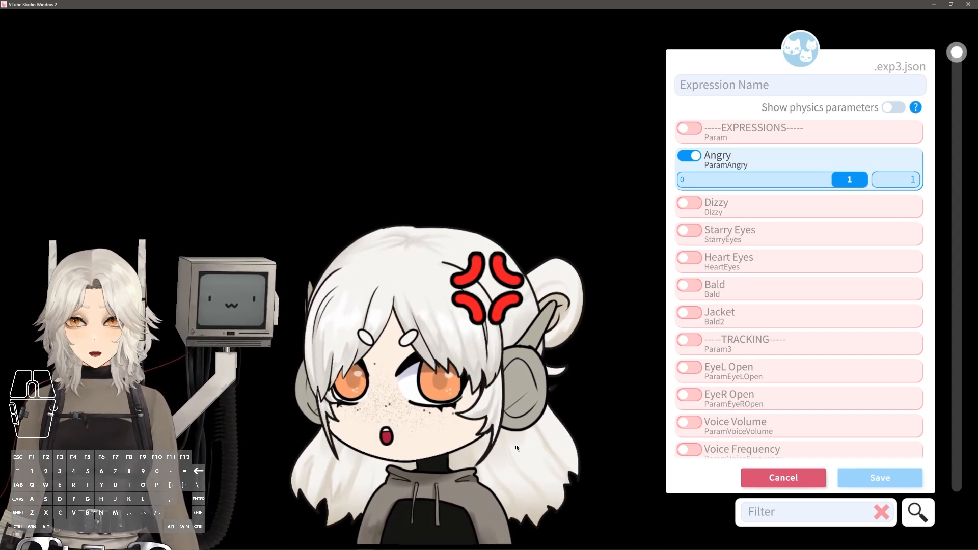
{"action": "left_click", "coordinate": [747, 87]}
{"action": "type", "text": "Angry"}
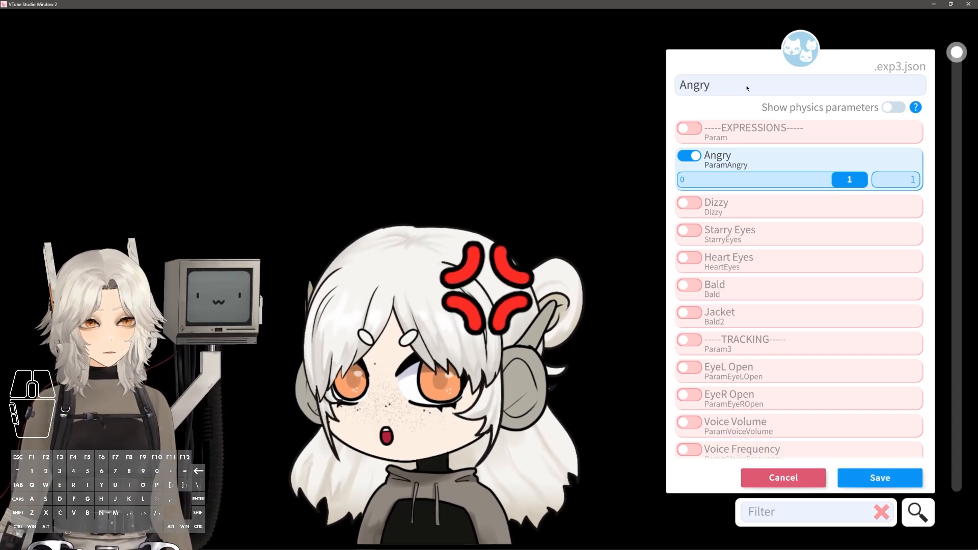
{"action": "left_click", "coordinate": [897, 477]}
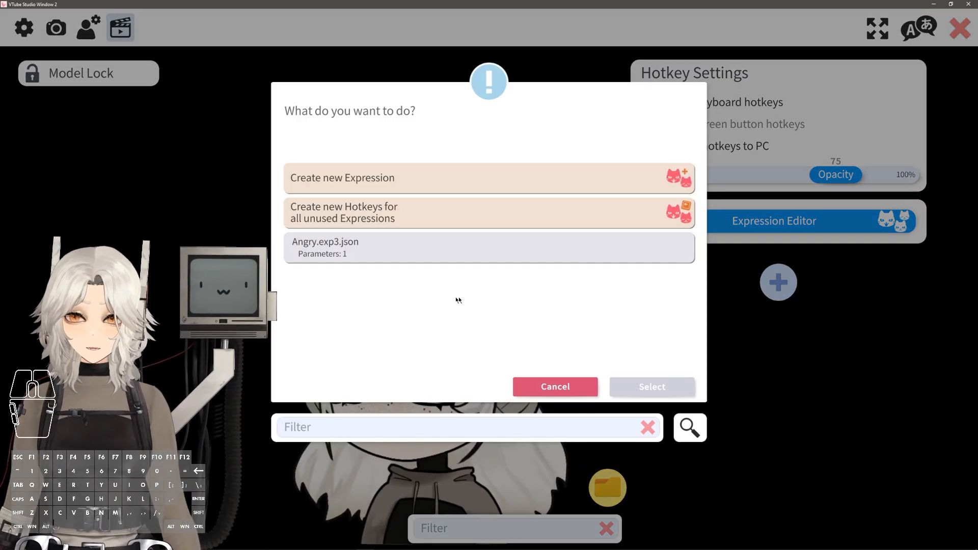
Create and save a Dizzy expression with the Dizzy parameter enabled at 1
{"action": "left_click", "coordinate": [390, 183]}
{"action": "left_click", "coordinate": [689, 183]}
{"action": "left_click", "coordinate": [738, 85]}
{"action": "type", "text": "Dizzy"}
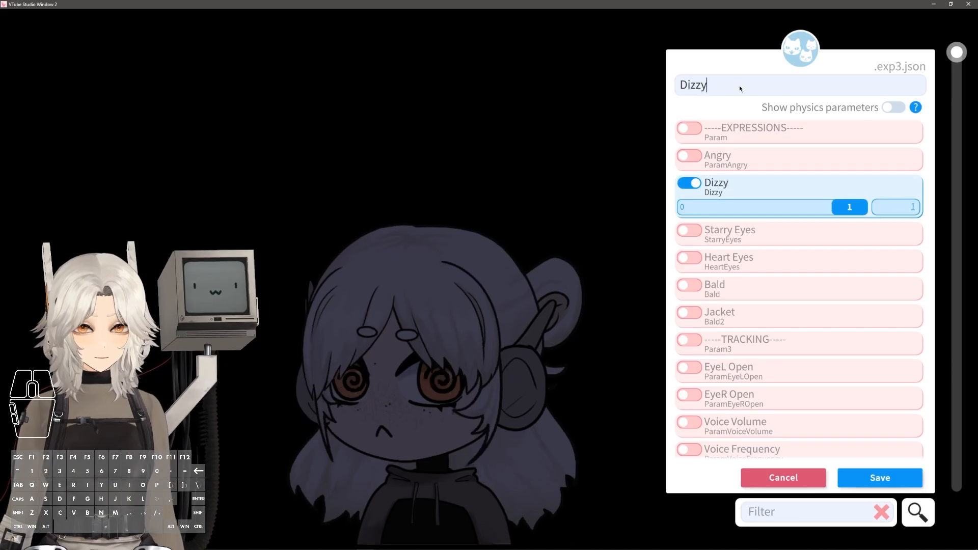
{"action": "left_click", "coordinate": [880, 477]}
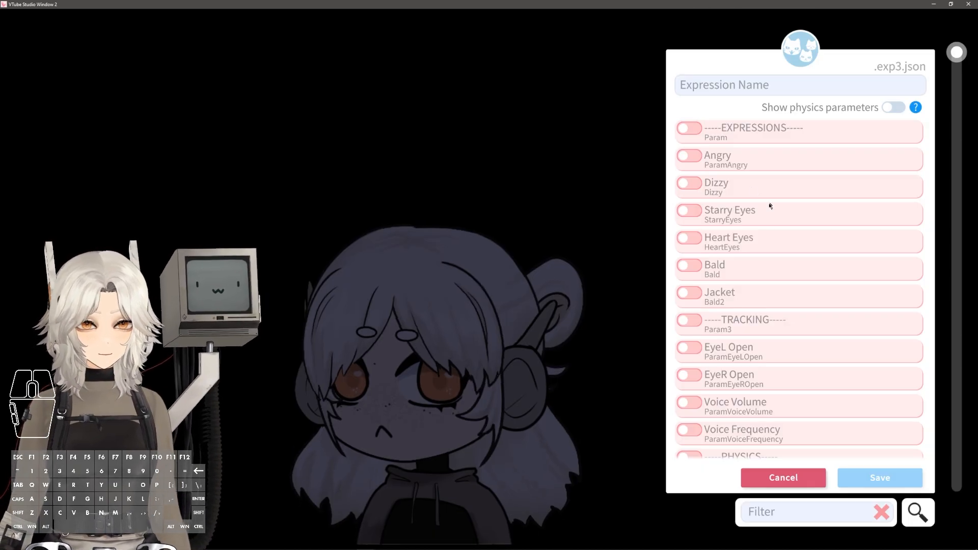
Create and save a Starry Eyes expression with the Starry Eyes parameter set to 1
{"action": "left_click", "coordinate": [689, 210]}
{"action": "left_click", "coordinate": [722, 84]}
{"action": "type", "text": "Starry"}
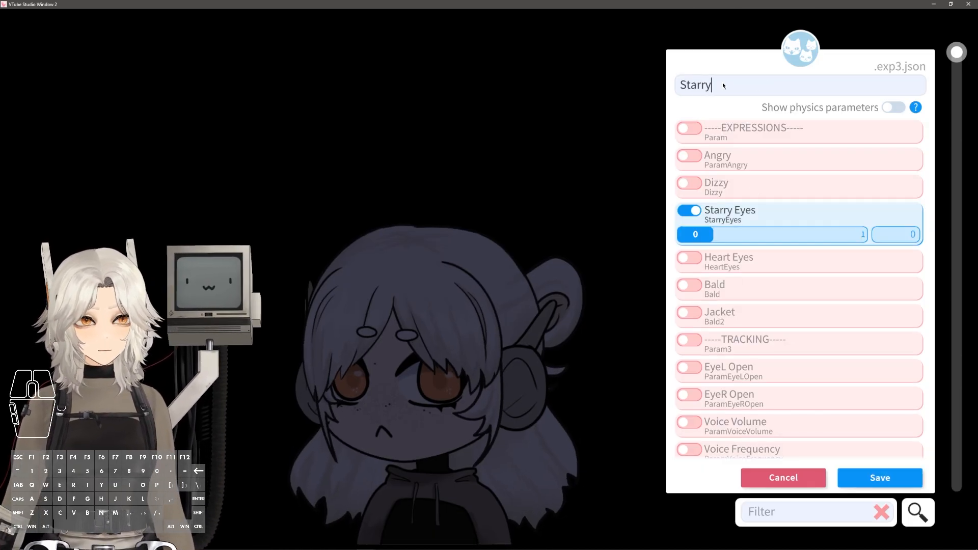
{"action": "type", "text": " Eyes"}
{"action": "left_click_drag", "start_coordinate": [696, 236], "coordinate": [864, 235]}
{"action": "left_click", "coordinate": [880, 477]}
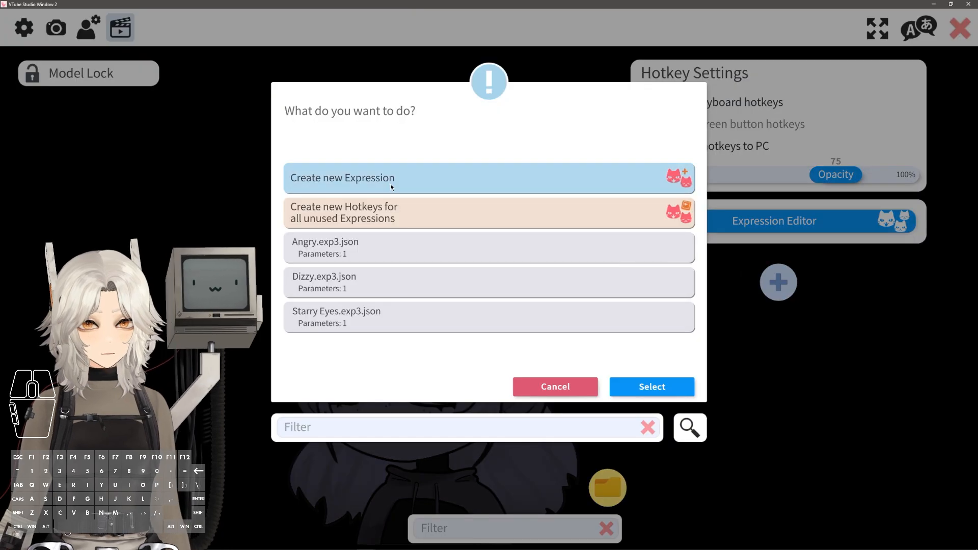
Create and save a Heart Eyes expression with the Heart Eyes parameter enabled at 1
{"action": "left_click", "coordinate": [391, 182]}
{"action": "left_click", "coordinate": [723, 85]}
{"action": "type", "text": "Heart Eyes"}
{"action": "left_click", "coordinate": [689, 238]}
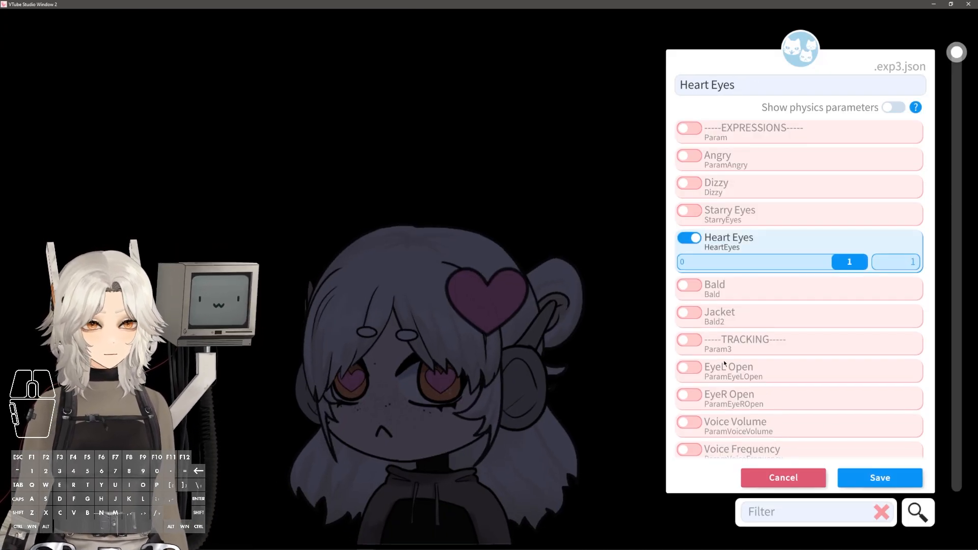
{"action": "left_click", "coordinate": [872, 478]}
Create and save a Bald expression with the Bald parameter enabled
{"action": "left_click", "coordinate": [443, 188]}
{"action": "left_click", "coordinate": [714, 90]}
{"action": "type", "text": "Bald"}
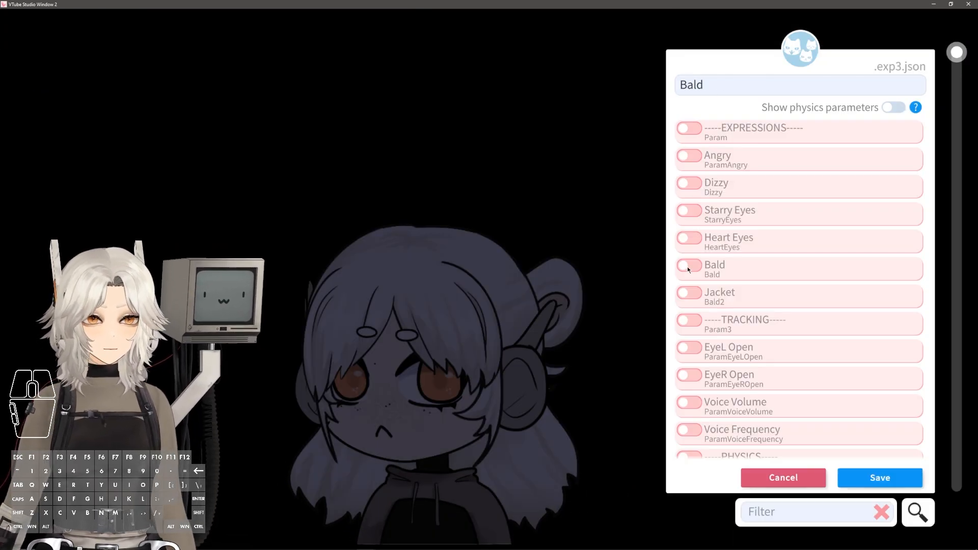
{"action": "left_click", "coordinate": [687, 267]}
{"action": "left_click", "coordinate": [876, 479]}
Create and save a Jacket expression with the Jacket parameter enabled at 1
{"action": "left_click", "coordinate": [443, 178]}
{"action": "left_click", "coordinate": [689, 292]}
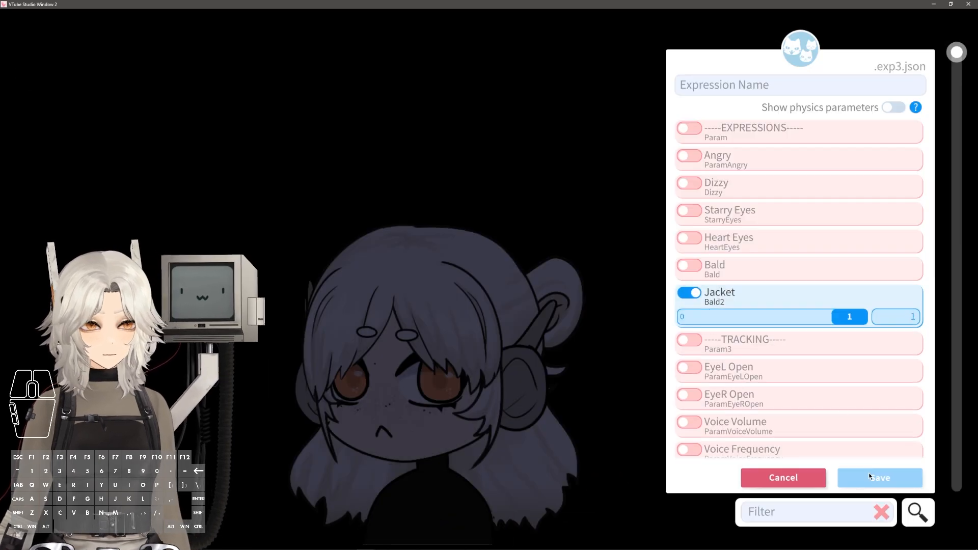
{"action": "left_click", "coordinate": [739, 88]}
{"action": "type", "text": "Jacket"}
{"action": "left_click", "coordinate": [880, 478]}
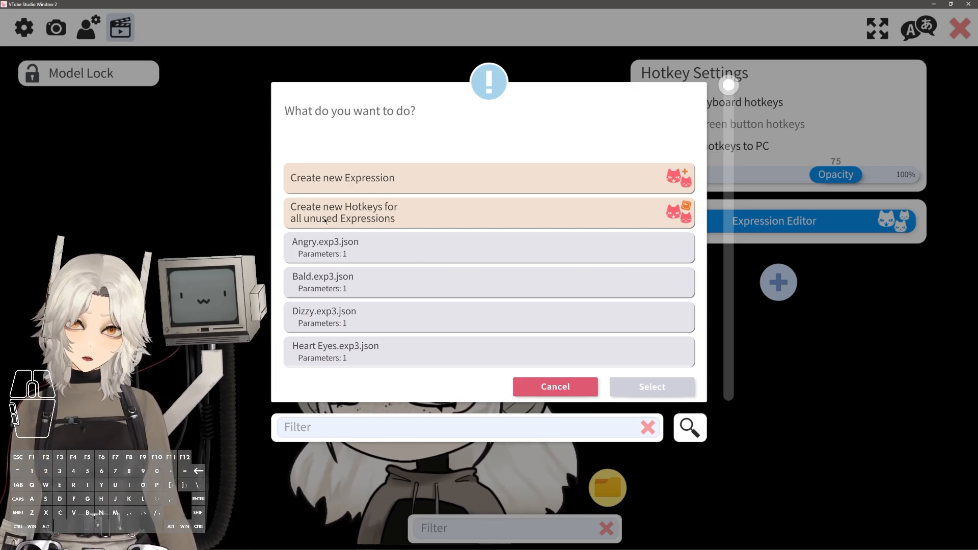
Create new hotkeys for all unused expressions
{"action": "left_click", "coordinate": [396, 215]}
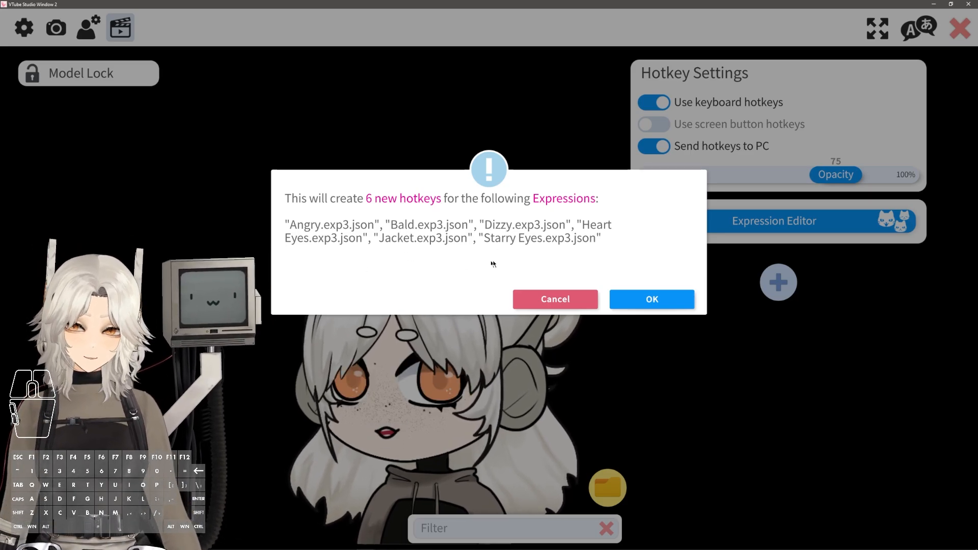
{"action": "left_click", "coordinate": [647, 299]}
Assign Numpad8 as the first key of the Angry hotkey
{"action": "scroll", "coordinate": [834, 276], "scroll_direction": "down", "scroll_amount": 5}
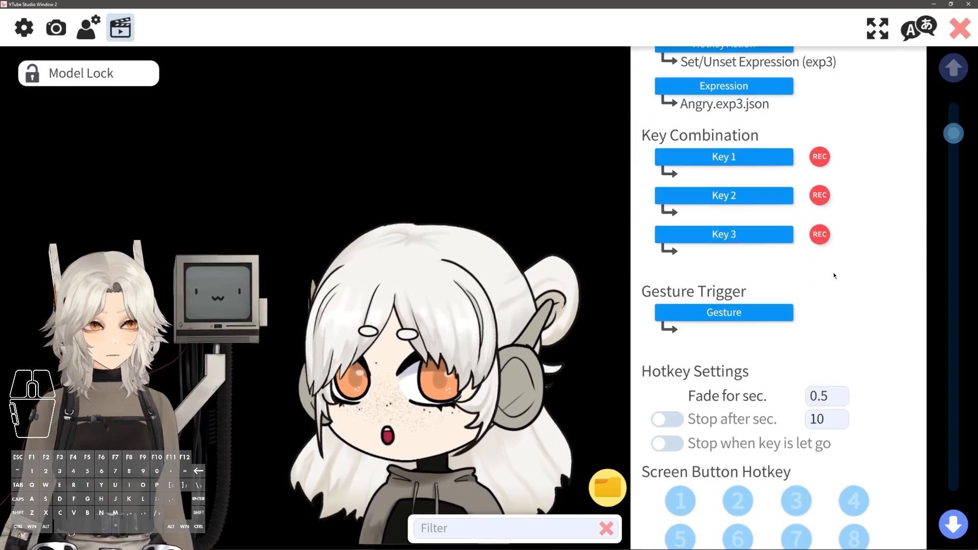
{"action": "scroll", "coordinate": [834, 275], "scroll_direction": "down", "scroll_amount": 10}
{"action": "scroll", "coordinate": [846, 270], "scroll_direction": "up", "scroll_amount": 12}
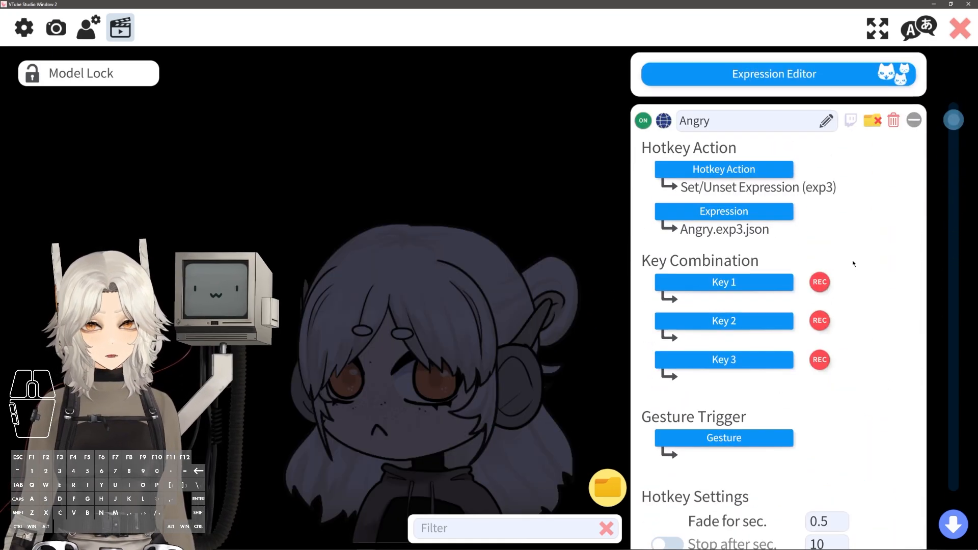
{"action": "left_click", "coordinate": [705, 277]}
{"action": "left_click_drag", "start_coordinate": [412, 299], "coordinate": [375, 392]}
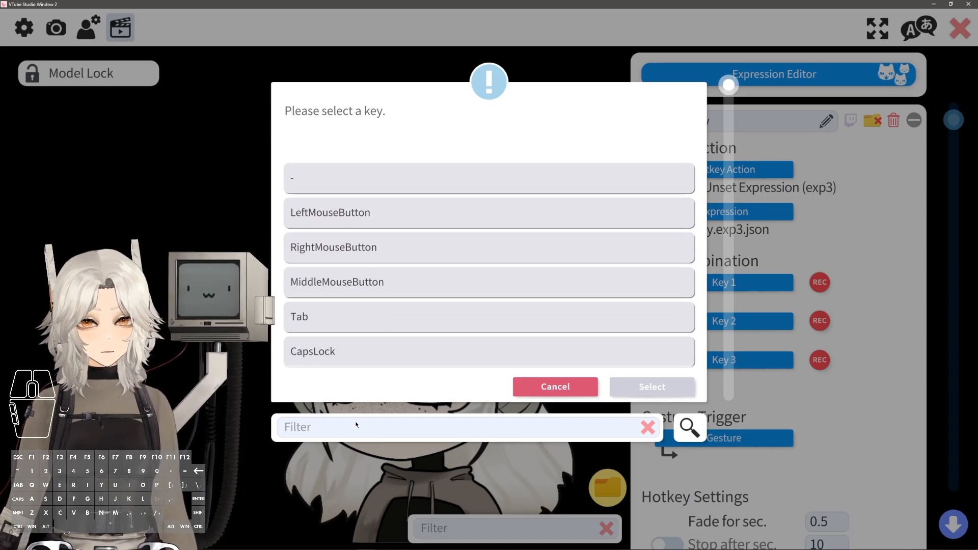
{"action": "type", "text": "8"}
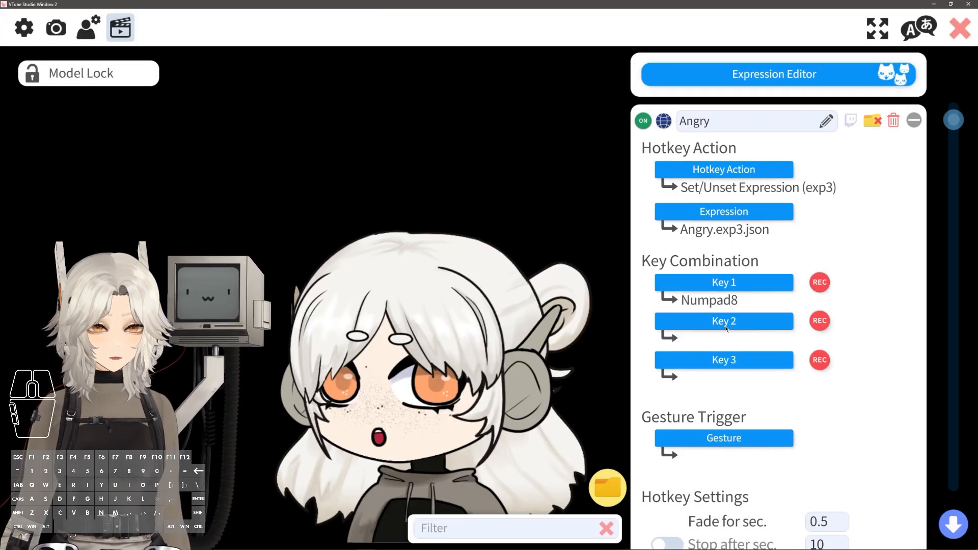
{"action": "key", "text": "KP_8"}
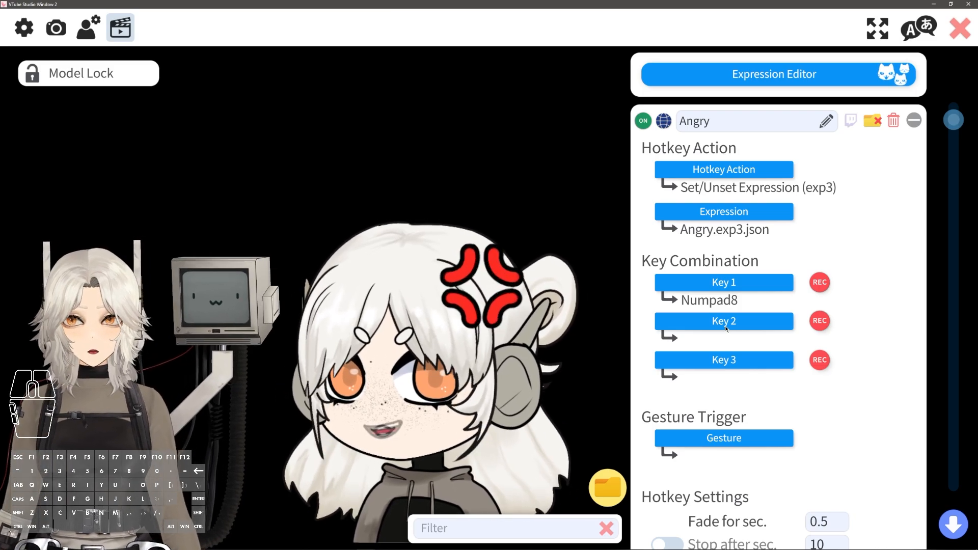
{"action": "key", "text": "KP_8"}
Turn off Stop after sec. for the Angry hotkey and set its fade time to 0.01 seconds
{"action": "scroll", "coordinate": [726, 326], "scroll_direction": "down", "scroll_amount": 2}
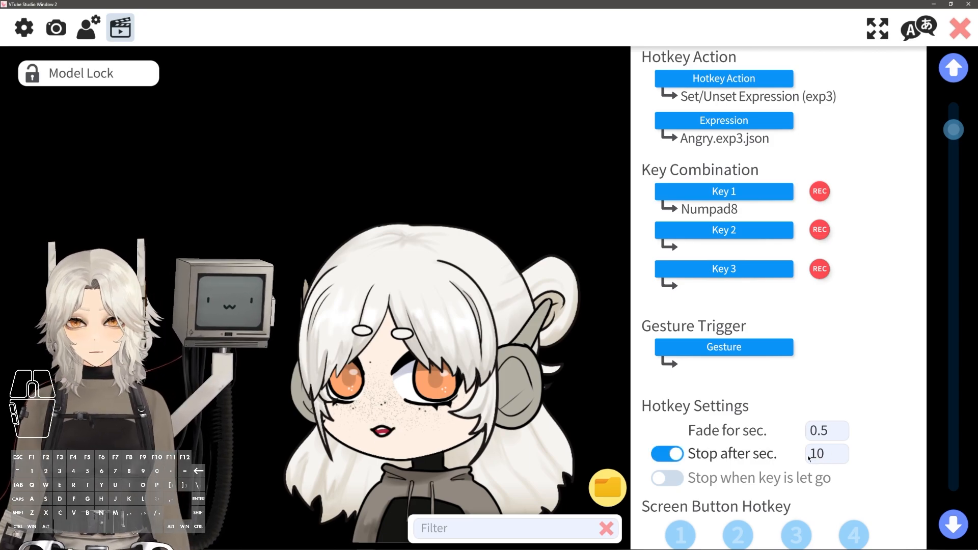
{"action": "left_click", "coordinate": [677, 458]}
{"action": "left_click_drag", "start_coordinate": [844, 433], "coordinate": [812, 437]}
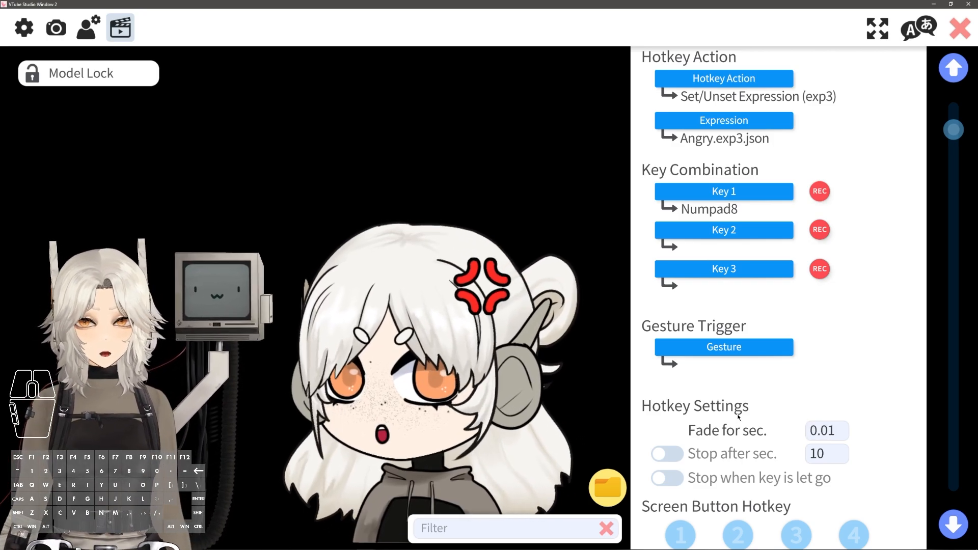
{"action": "scroll", "coordinate": [898, 312], "scroll_direction": "up", "scroll_amount": 2}
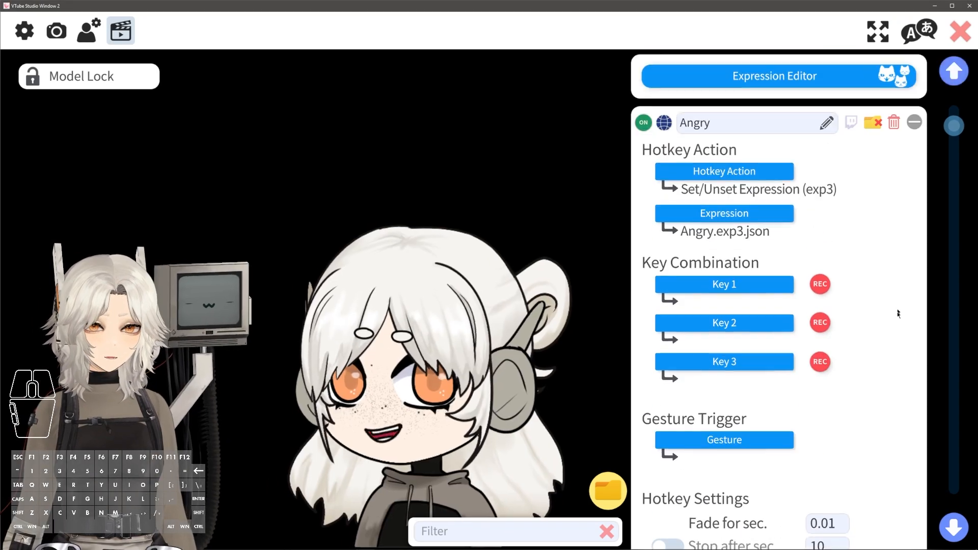
{"action": "scroll", "coordinate": [901, 275], "scroll_direction": "down", "scroll_amount": 2}
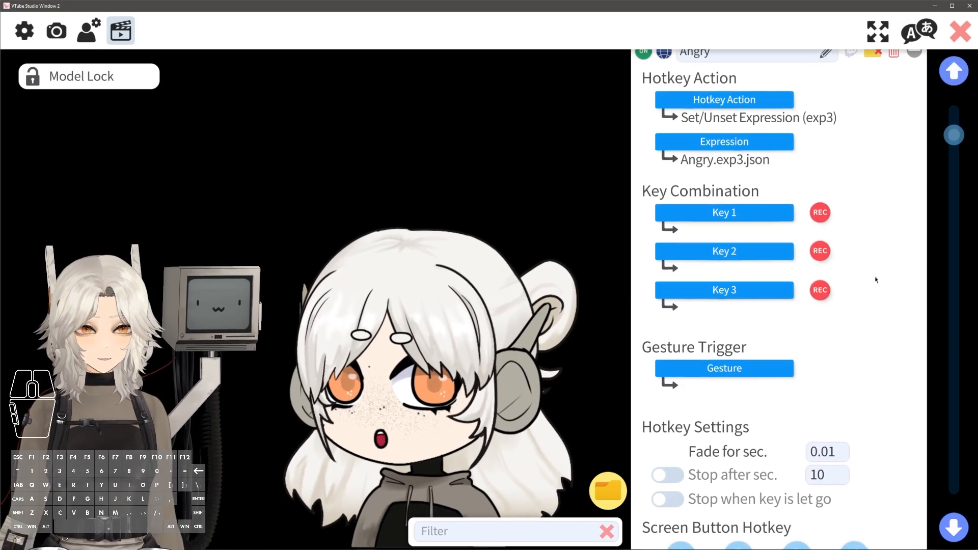
{"action": "scroll", "coordinate": [880, 263], "scroll_direction": "up", "scroll_amount": 2}
{"action": "scroll", "coordinate": [880, 261], "scroll_direction": "up", "scroll_amount": 1}
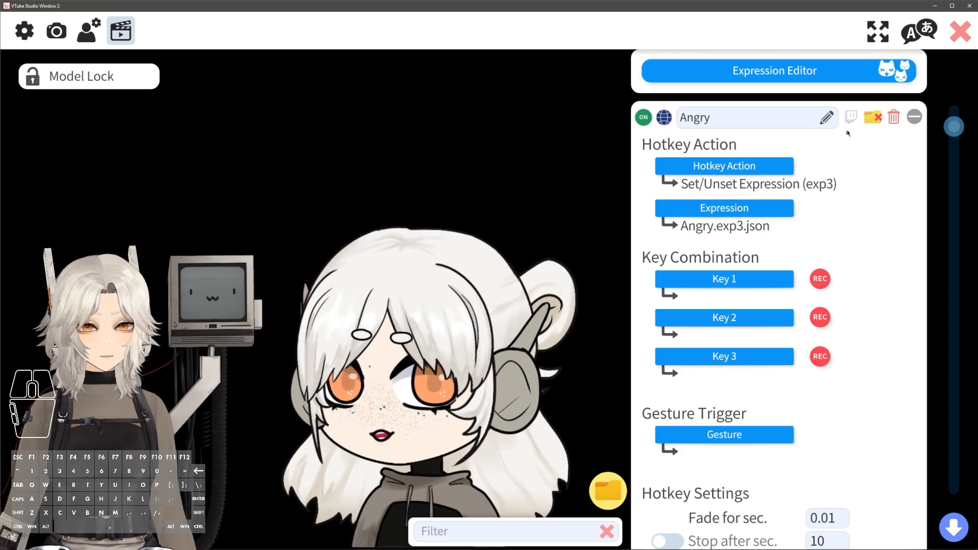
Open the Twitch settings configuration and choose the Twitch Hotkey Triggers feature
{"action": "left_click", "coordinate": [31, 33]}
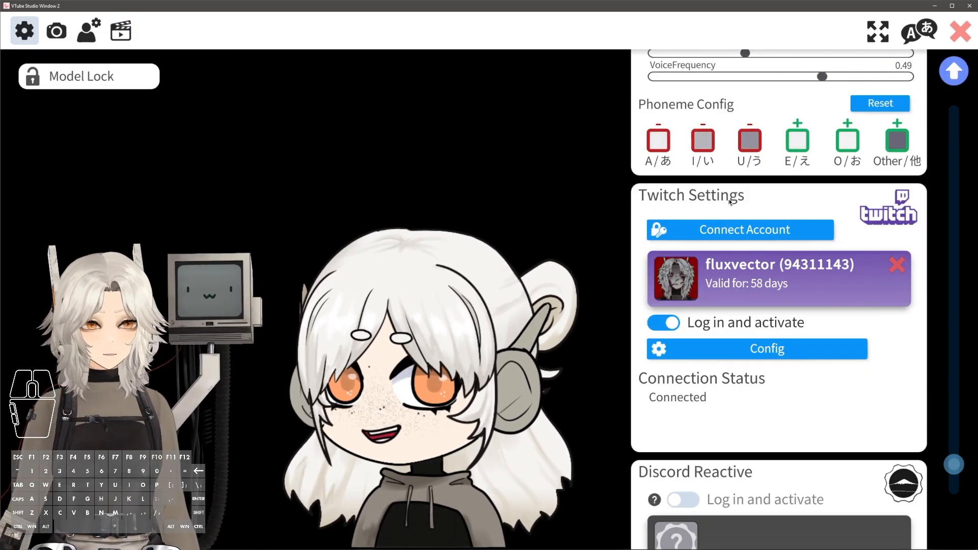
{"action": "mouse_move", "coordinate": [955, 457]}
{"action": "left_mouse_down"}
{"action": "mouse_move", "coordinate": [954, 423]}
{"action": "mouse_move", "coordinate": [954, 464]}
{"action": "left_mouse_up"}
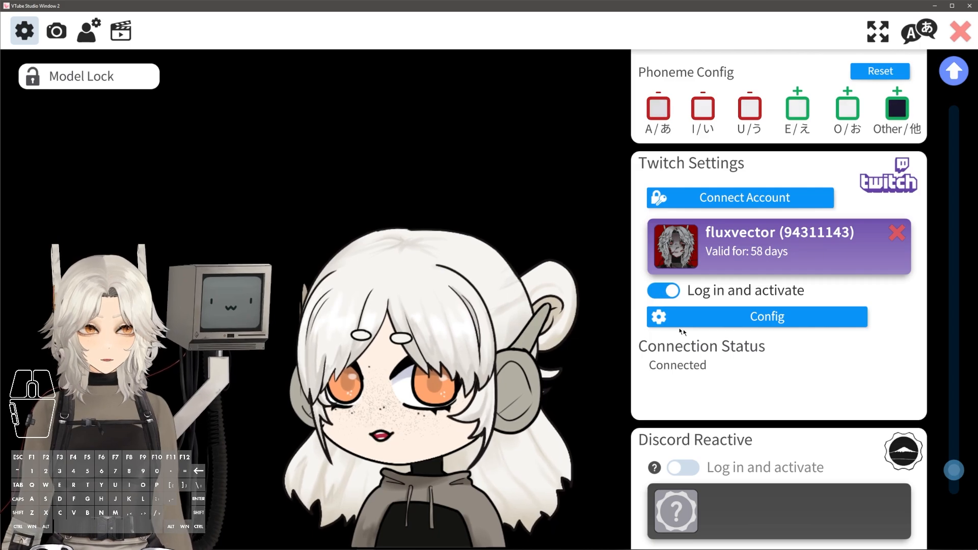
{"action": "left_click", "coordinate": [723, 314]}
{"action": "left_click", "coordinate": [448, 254]}
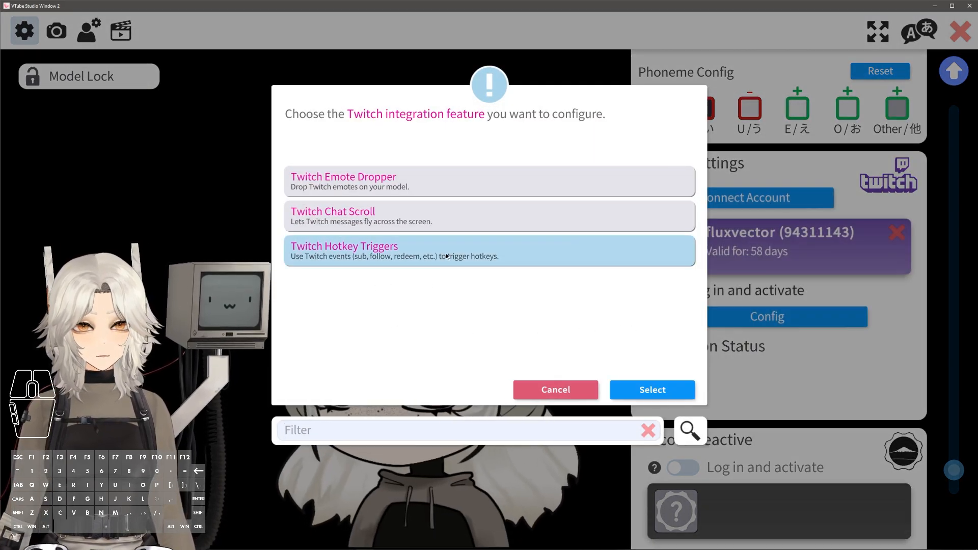
{"action": "left_click", "coordinate": [446, 254]}
{"action": "left_click", "coordinate": [431, 255]}
{"action": "left_click", "coordinate": [652, 390]}
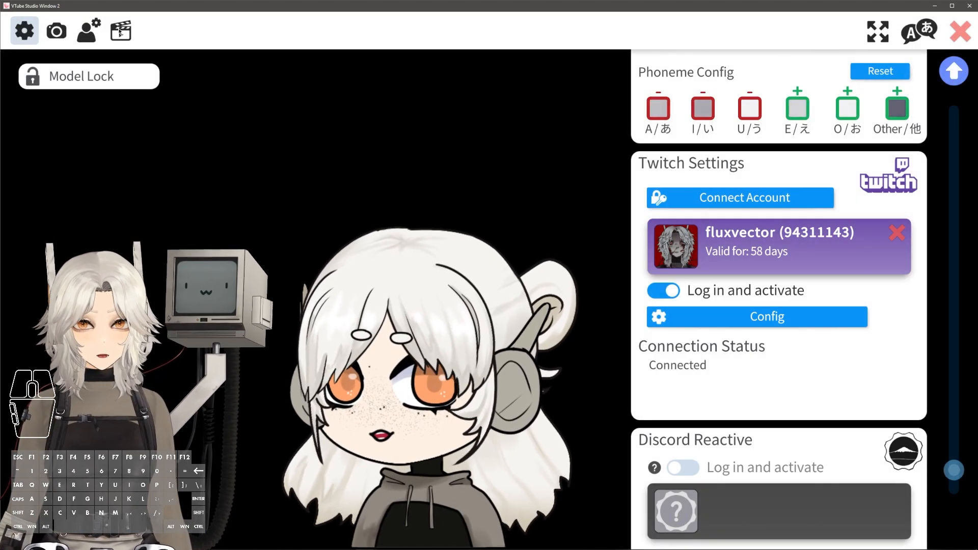
Open the Angry hotkey's Twitch trigger settings and review the available triggers
{"action": "left_click", "coordinate": [120, 31]}
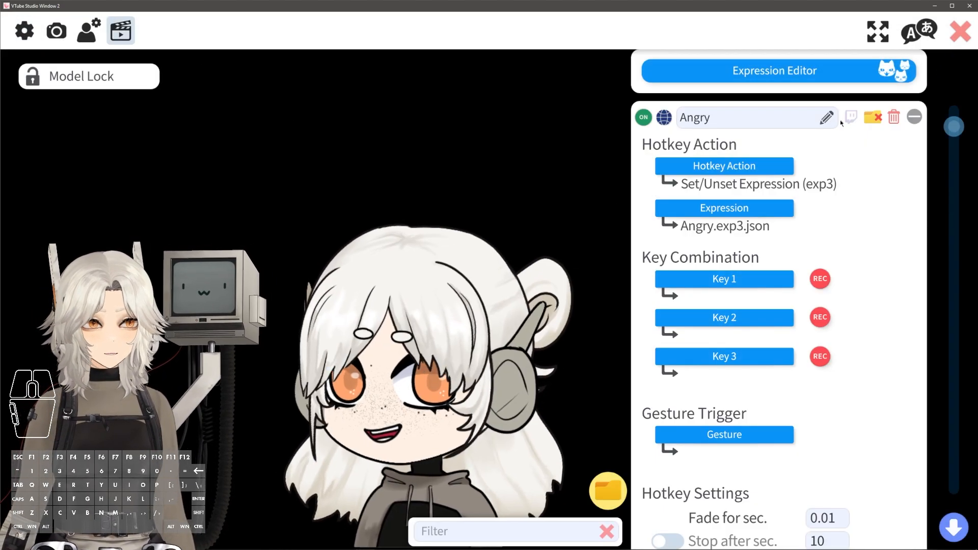
{"action": "left_click", "coordinate": [855, 118]}
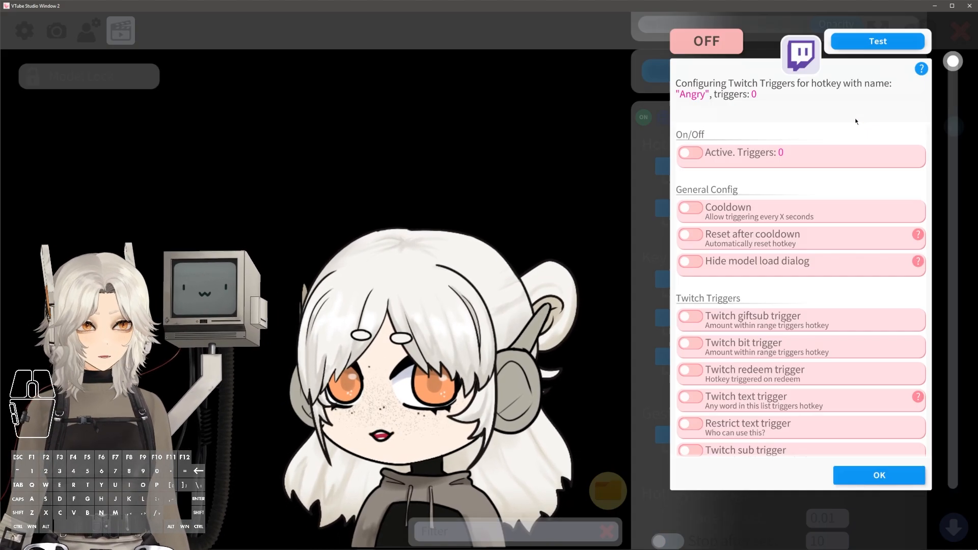
{"action": "scroll", "coordinate": [788, 199], "scroll_direction": "down", "scroll_amount": 5}
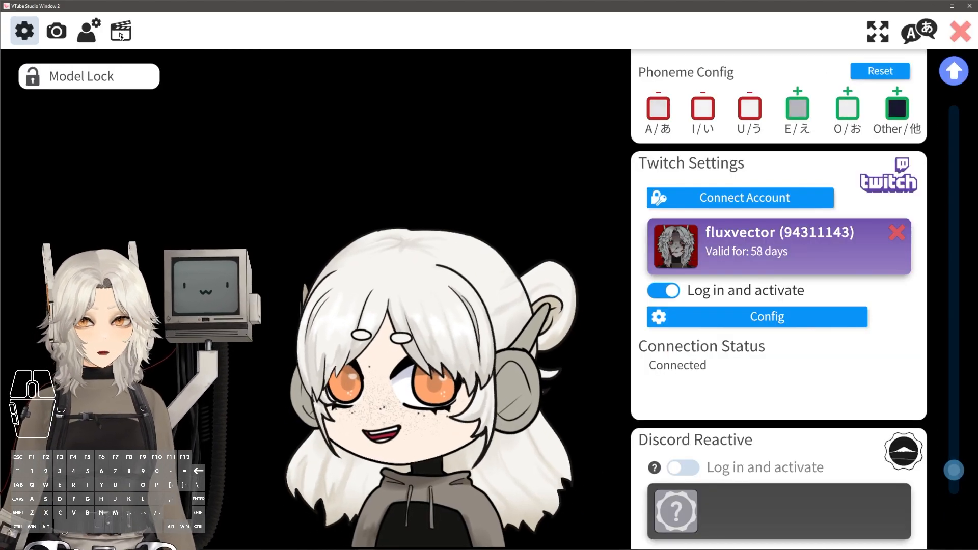
{"action": "left_click", "coordinate": [121, 35]}
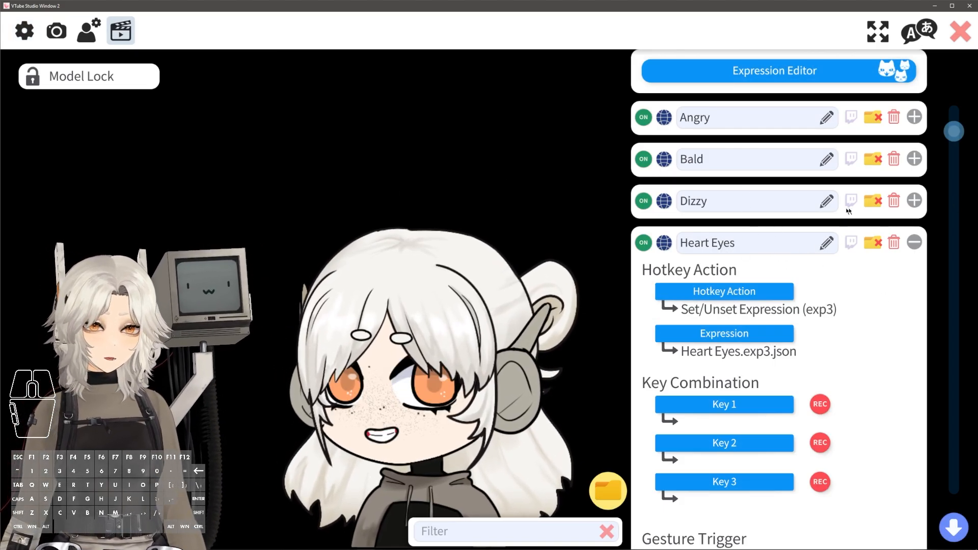
Enable the Twitch sub trigger for the Bald hotkey and confirm
{"action": "left_click", "coordinate": [915, 159]}
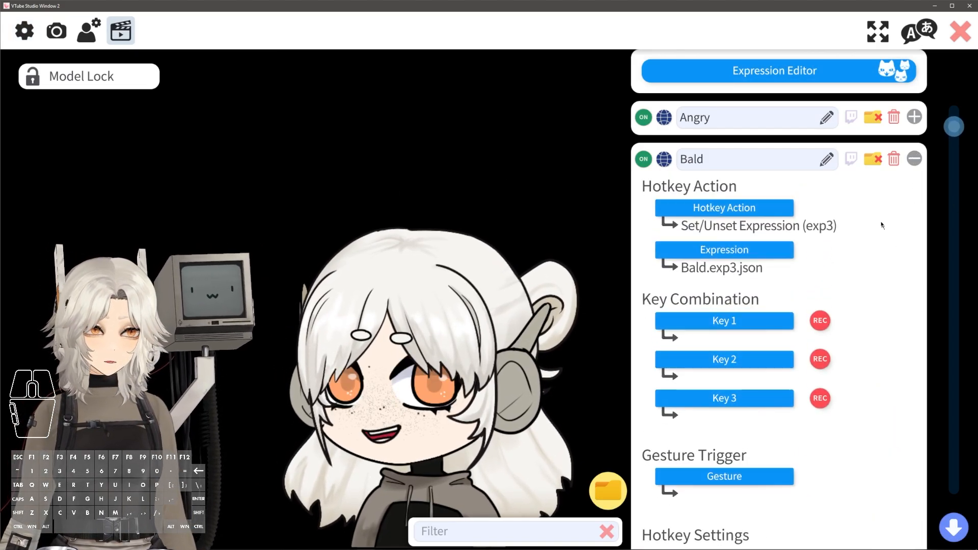
{"action": "left_click", "coordinate": [853, 160]}
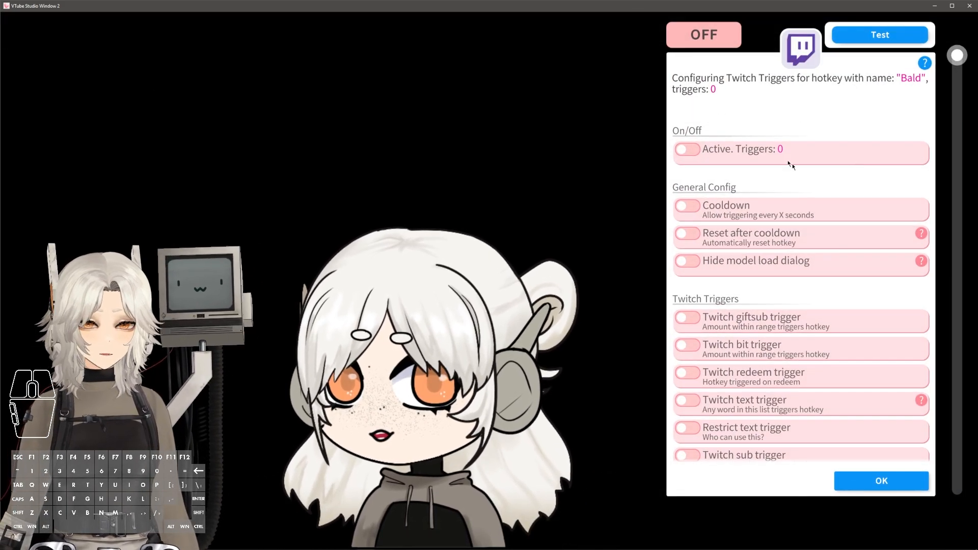
{"action": "scroll", "coordinate": [860, 380], "scroll_direction": "down", "scroll_amount": 5}
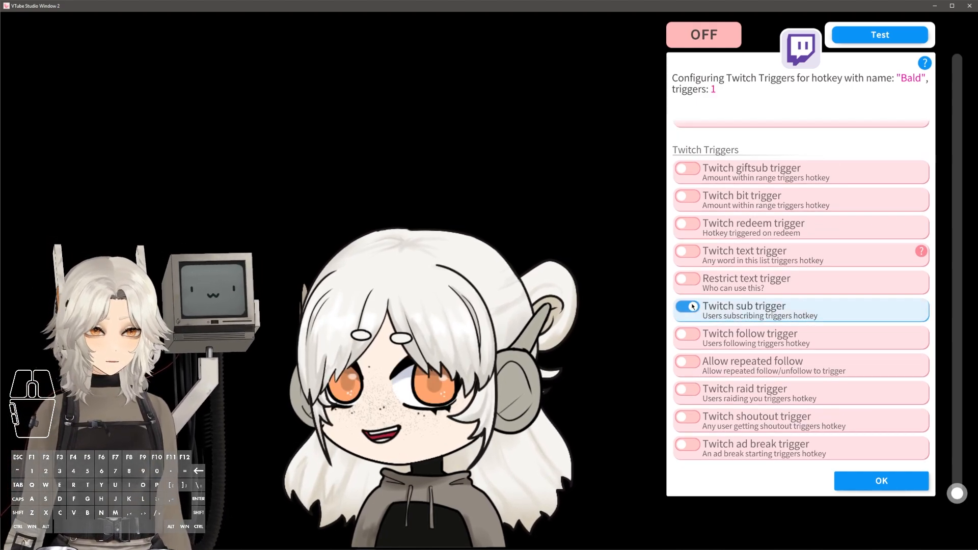
{"action": "left_click", "coordinate": [881, 481]}
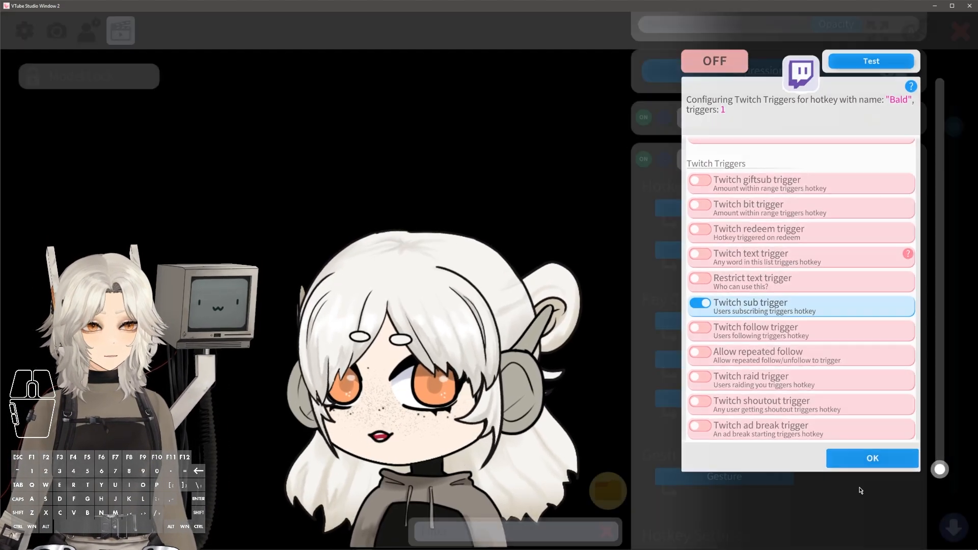